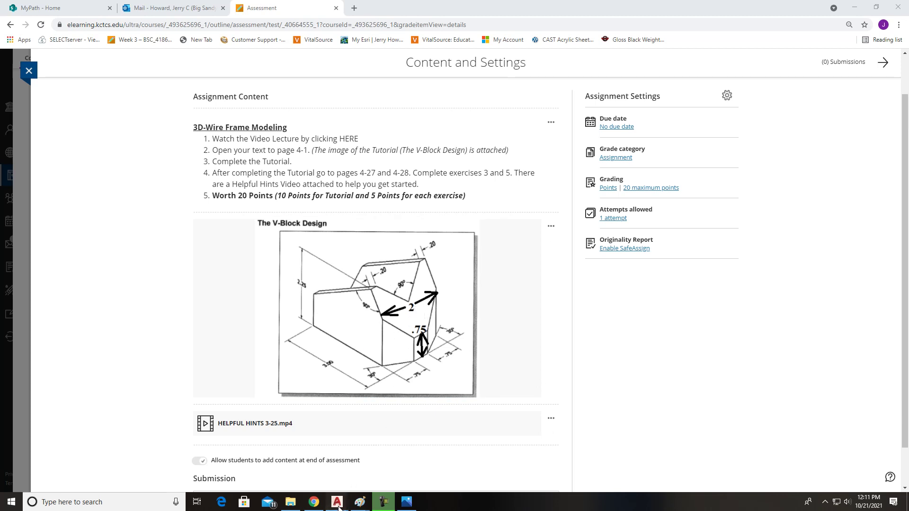
# Switch to AutoCAD and create a new drawing from the Mechanical Template111111 file in the Templates folder
pyautogui.moveTo(338, 508)
pyautogui.click(343, 466)
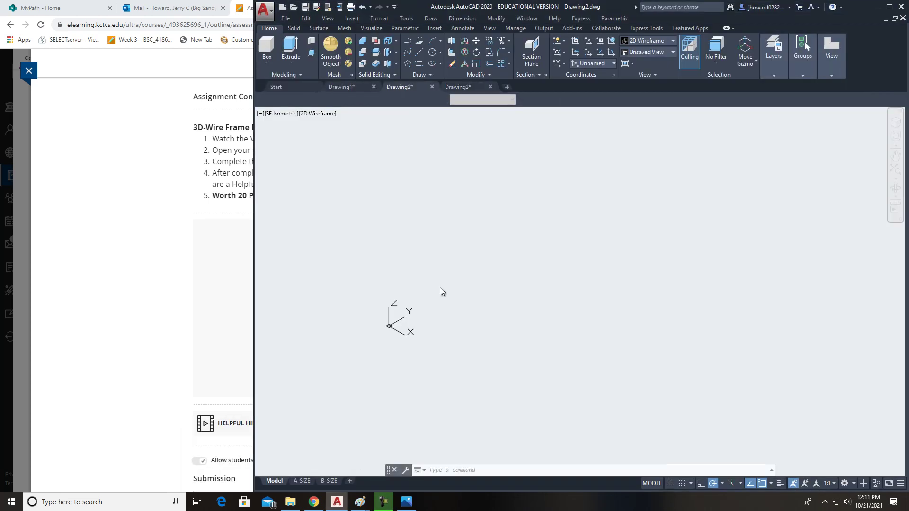
pyautogui.click(285, 20)
pyautogui.click(300, 35)
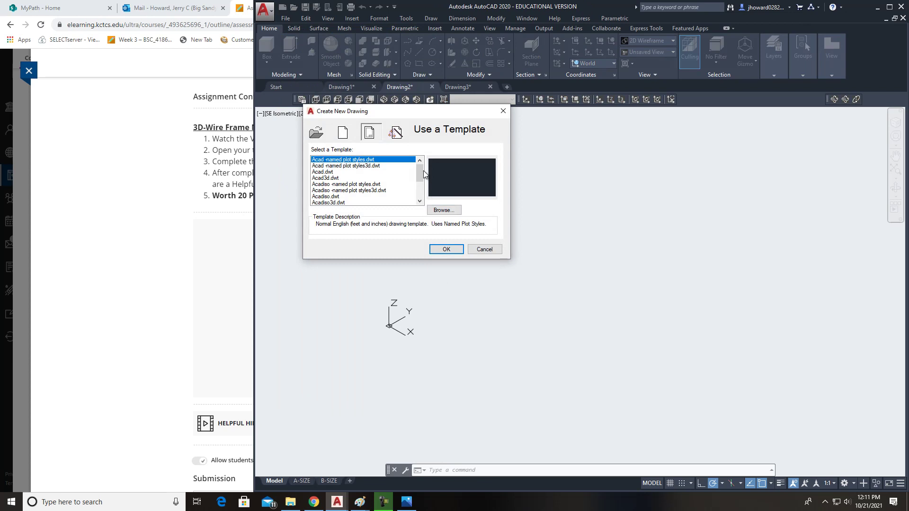
pyautogui.click(436, 211)
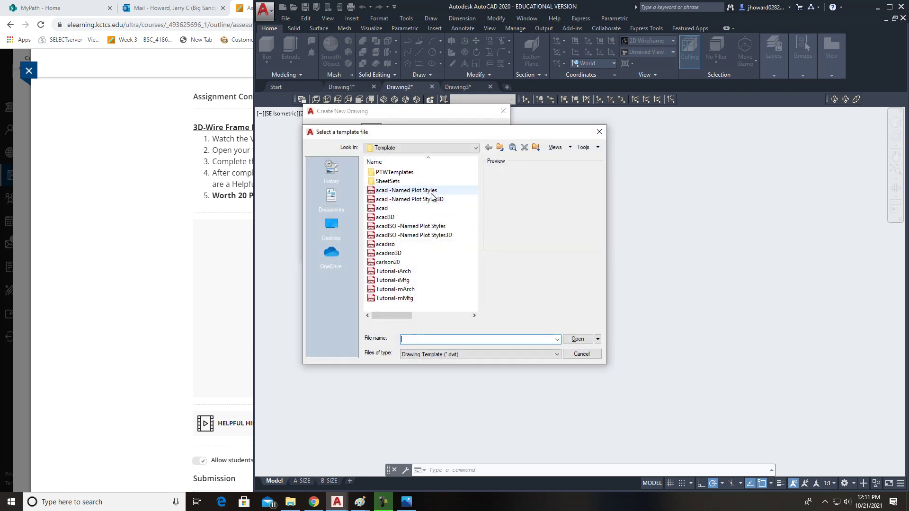
pyautogui.click(447, 149)
pyautogui.moveTo(476, 225); pyautogui.dragTo(476, 269)
pyautogui.click(395, 157)
pyautogui.doubleClick(402, 298)
pyautogui.doubleClick(413, 253)
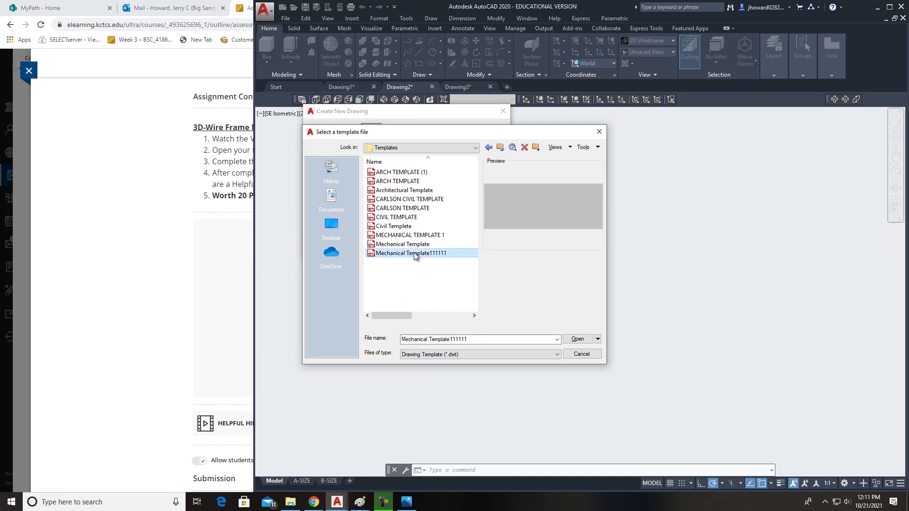
# Select the 3D Modeling workspace and set the annotation scale to 1:1
pyautogui.click(855, 487)
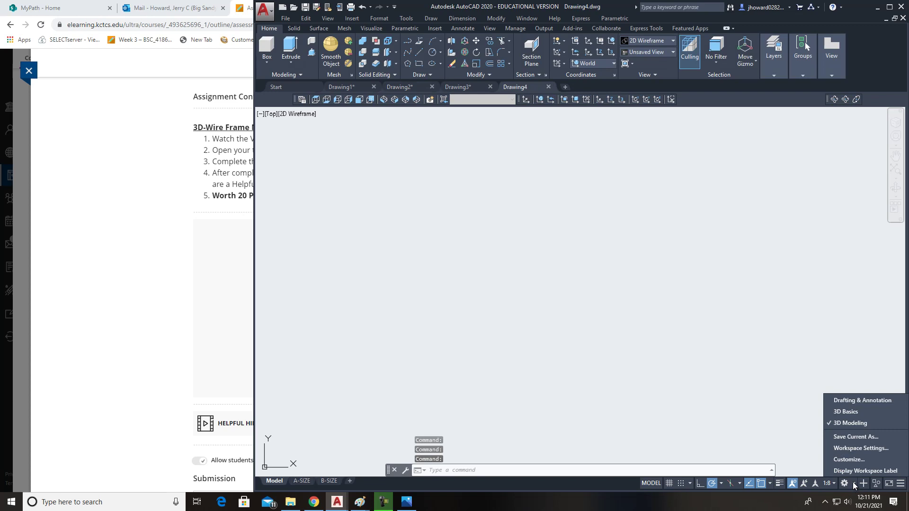
pyautogui.click(859, 424)
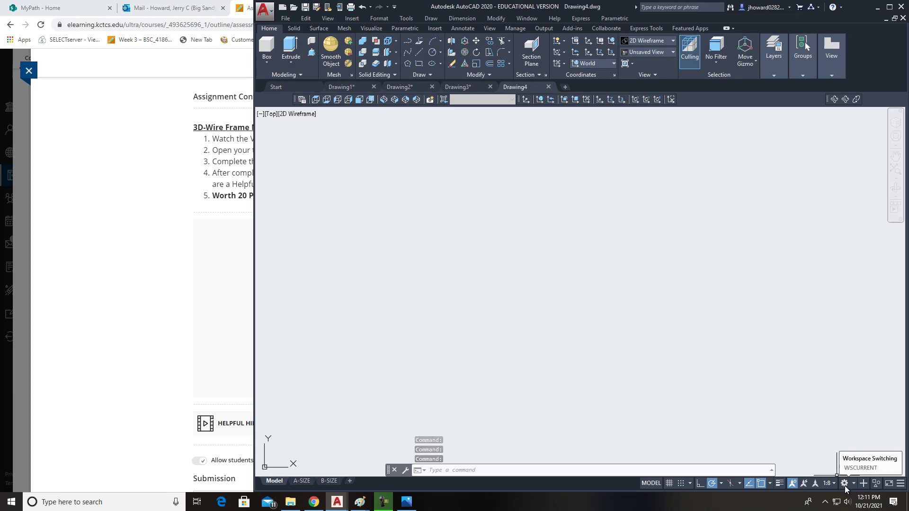
pyautogui.click(828, 483)
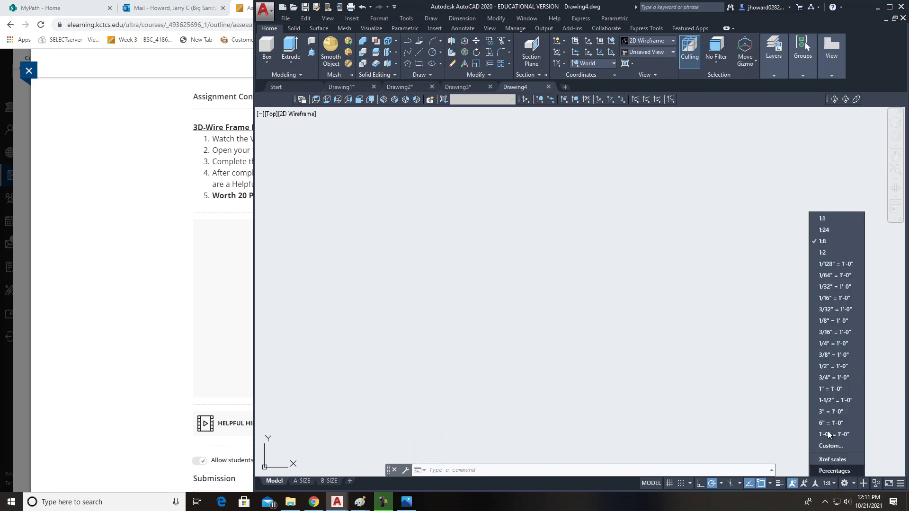
pyautogui.click(824, 218)
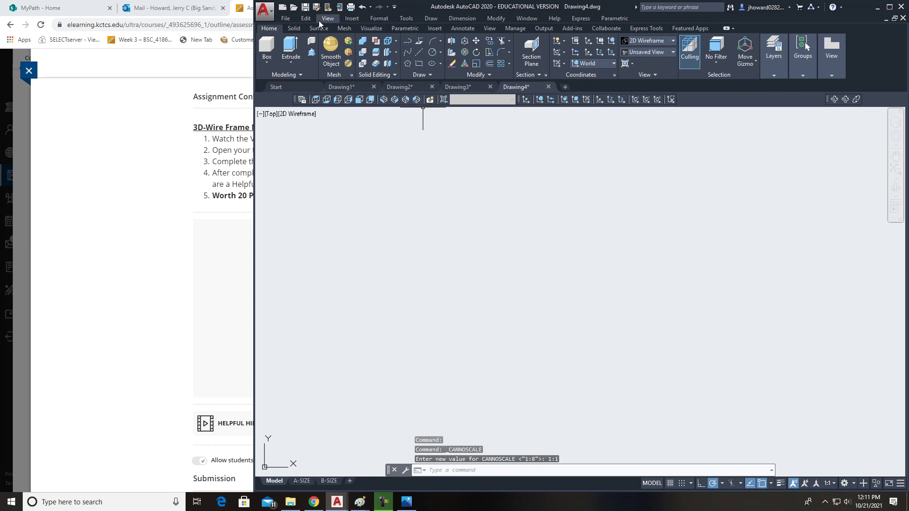
# Hide the menu bar and show it again
pyautogui.click(394, 8)
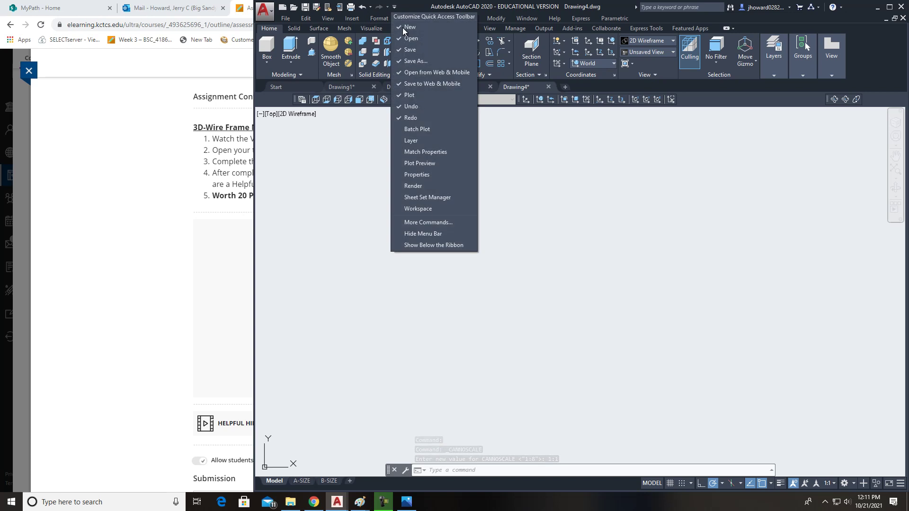
pyautogui.click(432, 234)
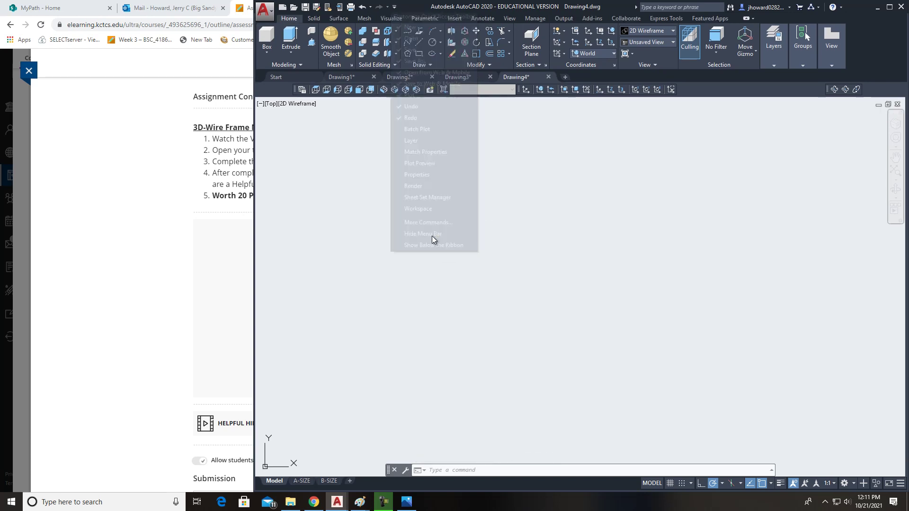
pyautogui.click(396, 7)
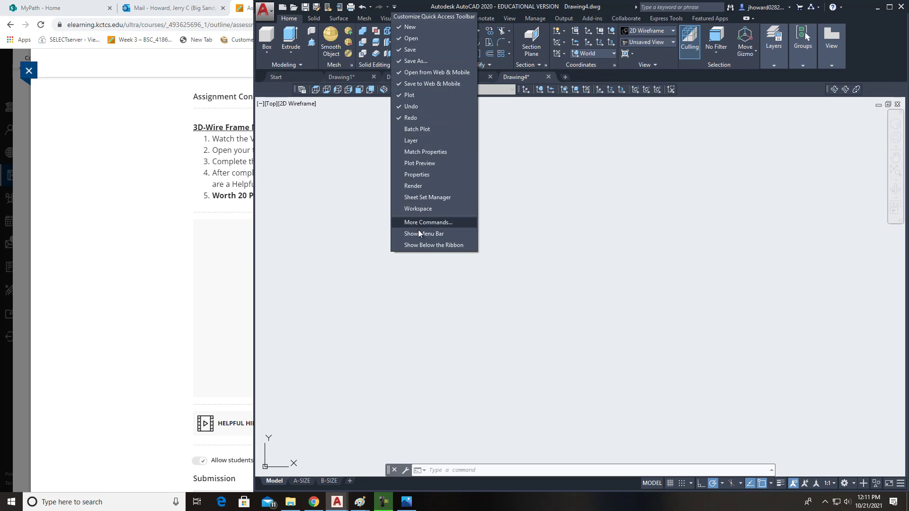
pyautogui.click(420, 233)
# Review which AutoCAD toolbars are enabled, checking Orbit, UCS and View
pyautogui.click(406, 19)
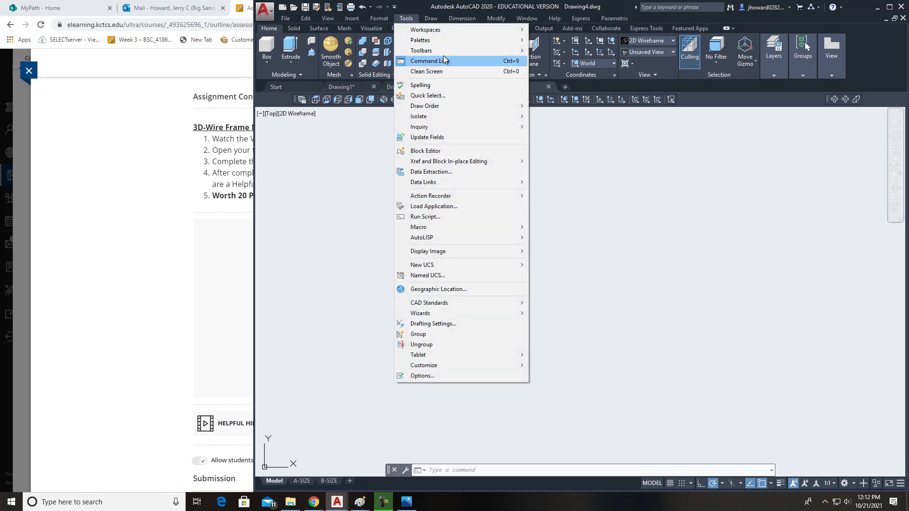
pyautogui.moveTo(436, 54)
pyautogui.moveTo(563, 52)
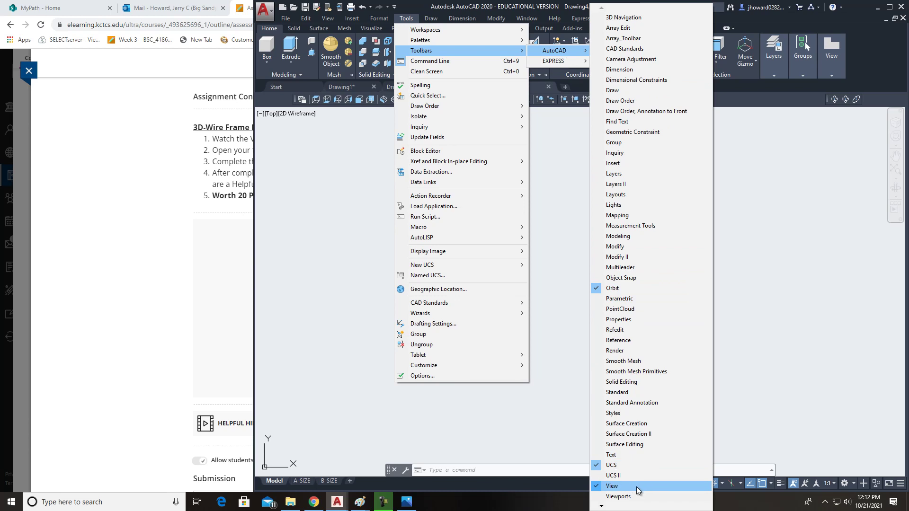
# Dock the floating command line along the lower edge of the drawing area
pyautogui.click(854, 484)
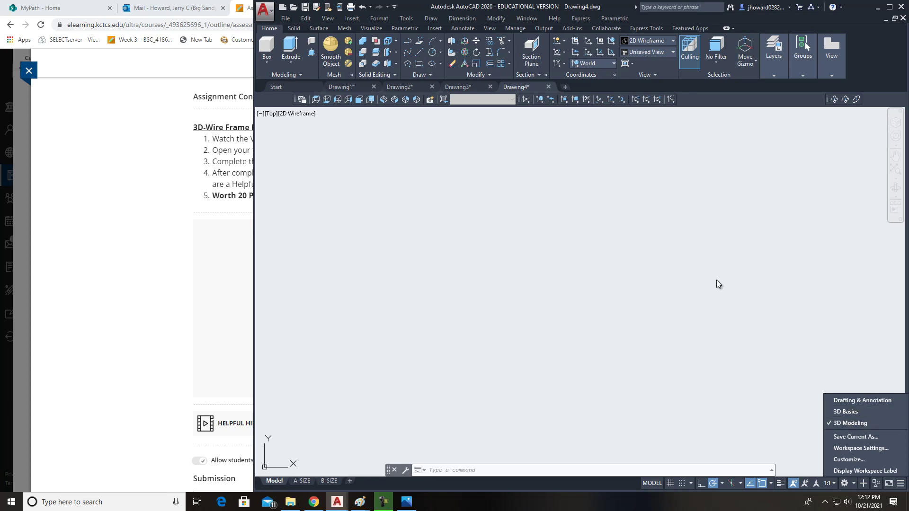
pyautogui.click(586, 342)
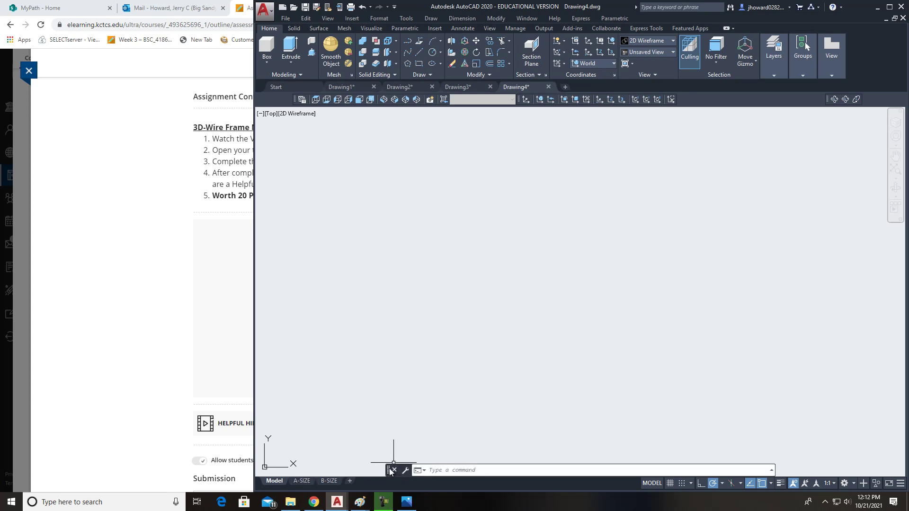
pyautogui.moveTo(386, 471); pyautogui.dragTo(388, 476)
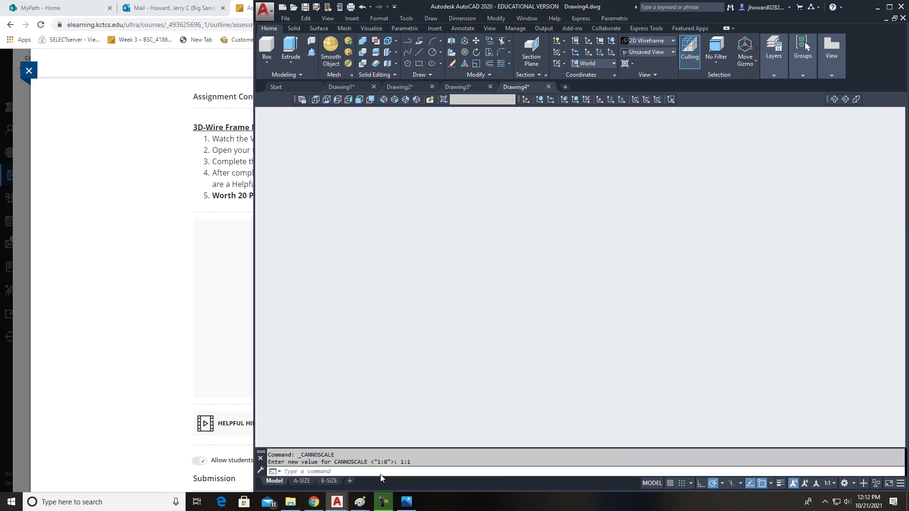
# Bring up the Week 10 Tutorial (1).png image in Photos and close it
pyautogui.click(406, 504)
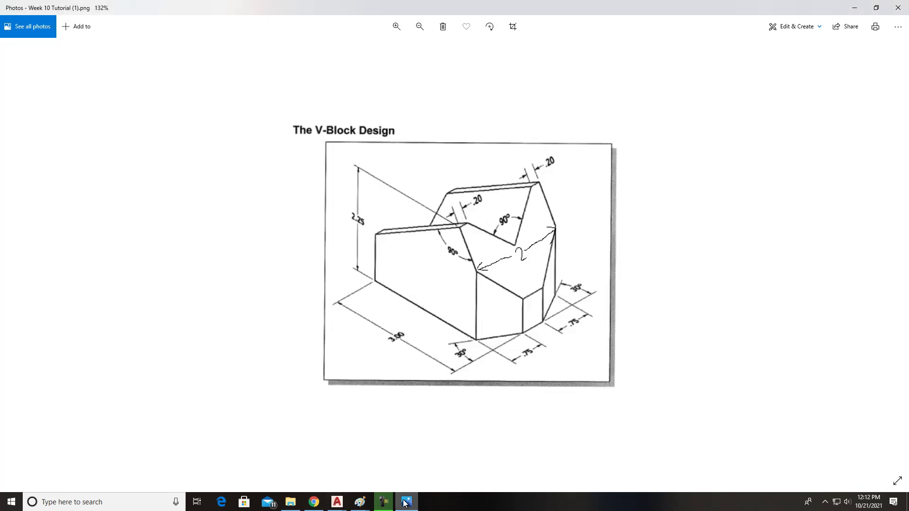
pyautogui.click(877, 9)
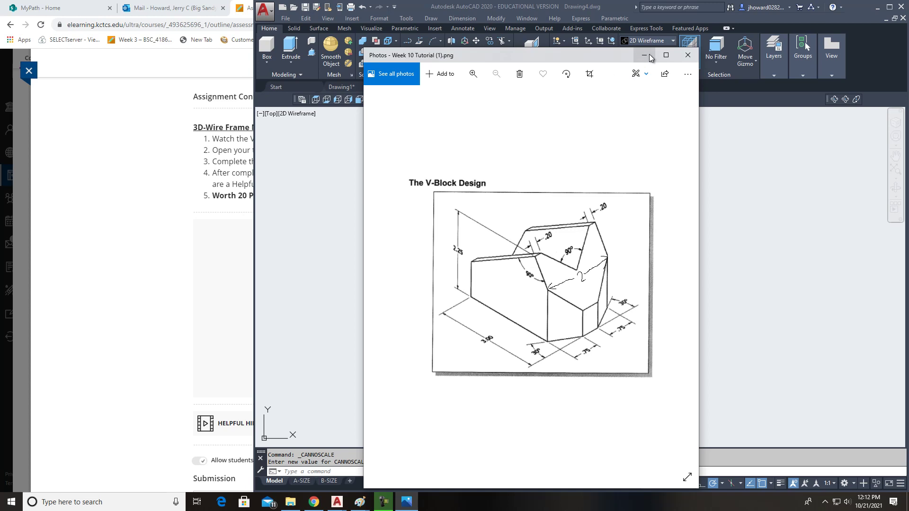
pyautogui.click(688, 55)
# Switch to Chrome, save the V-Block Design image to the Desktop as Week 10 Tutorial (2), and open the saved file
pyautogui.click(152, 277)
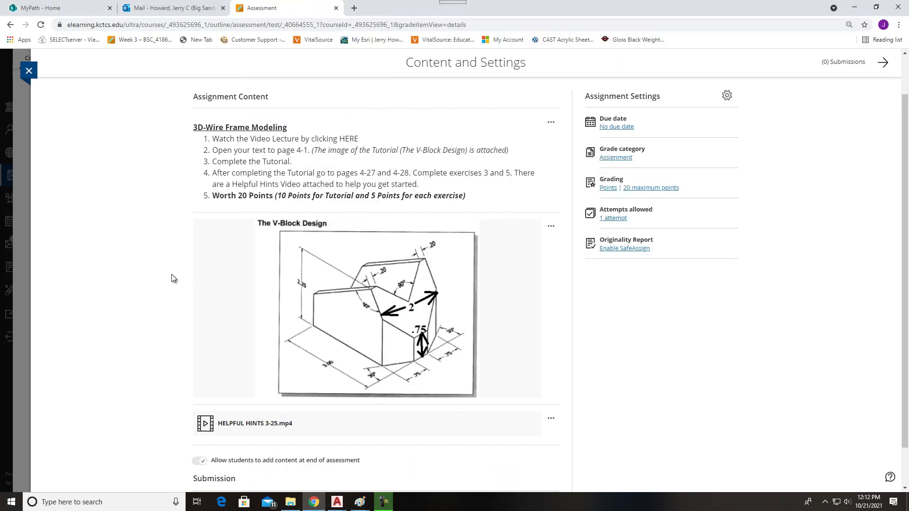
pyautogui.rightClick(433, 274)
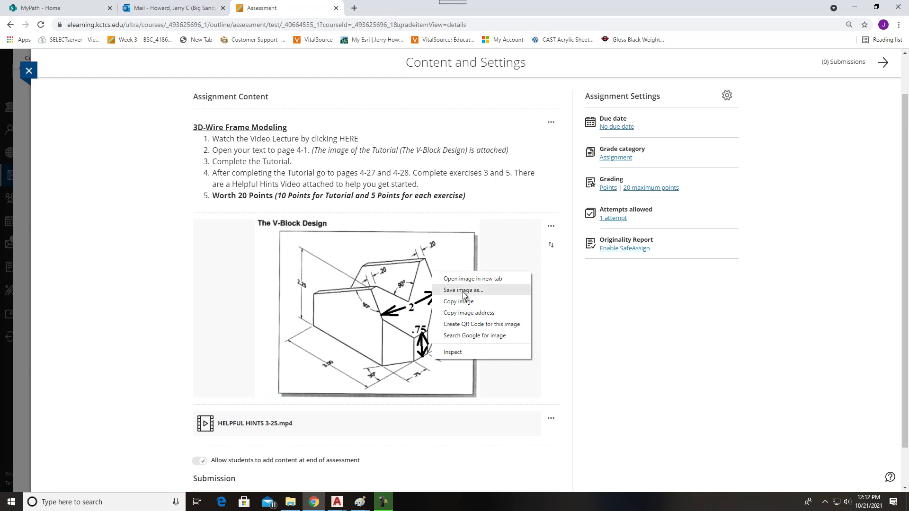
pyautogui.click(461, 291)
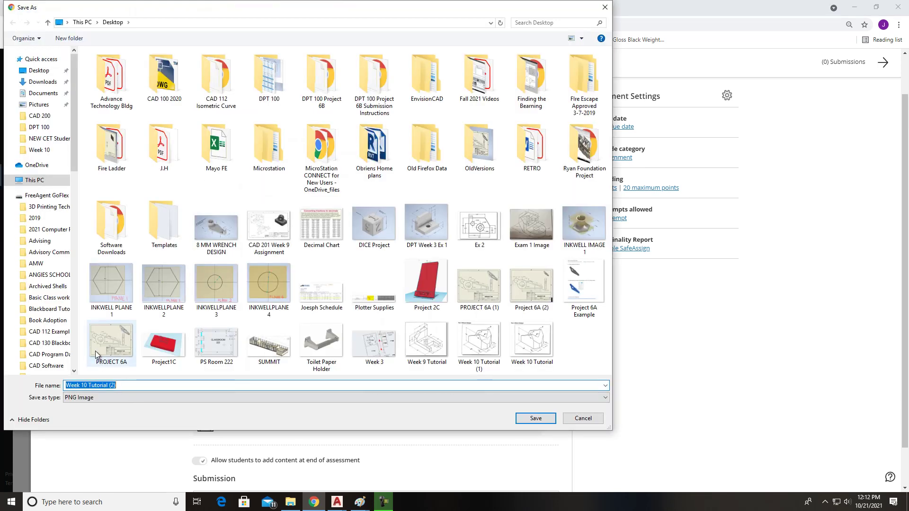
pyautogui.click(518, 419)
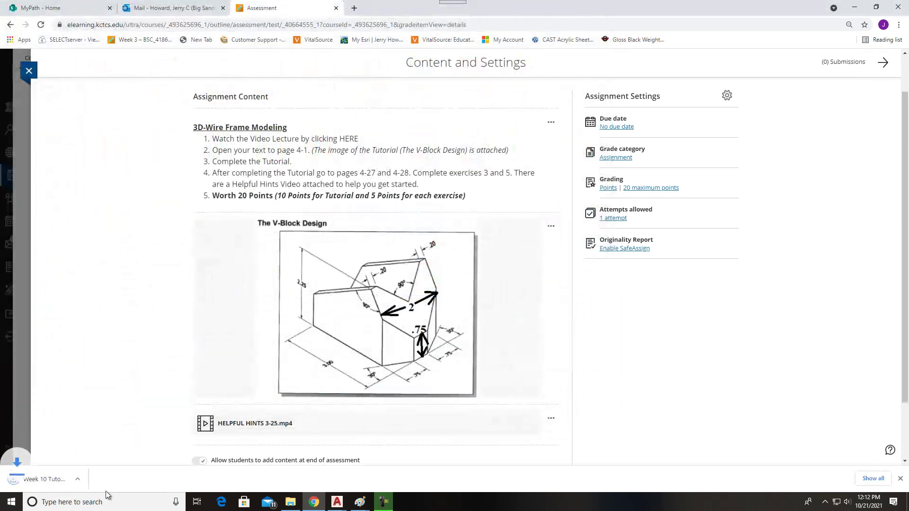
pyautogui.click(69, 477)
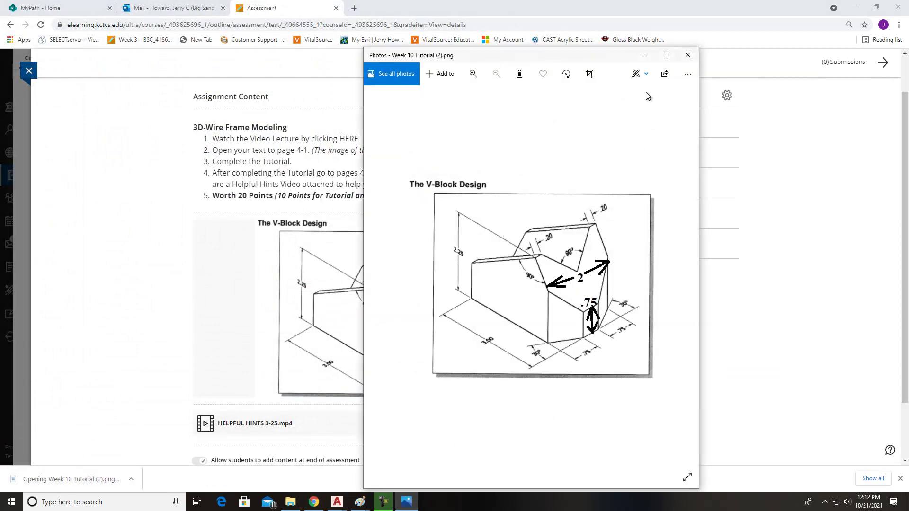
# Arrange the V-Block image beside AutoCAD's Drawing1, narrowing the image window to give the drawing more room
pyautogui.press('super+Left')
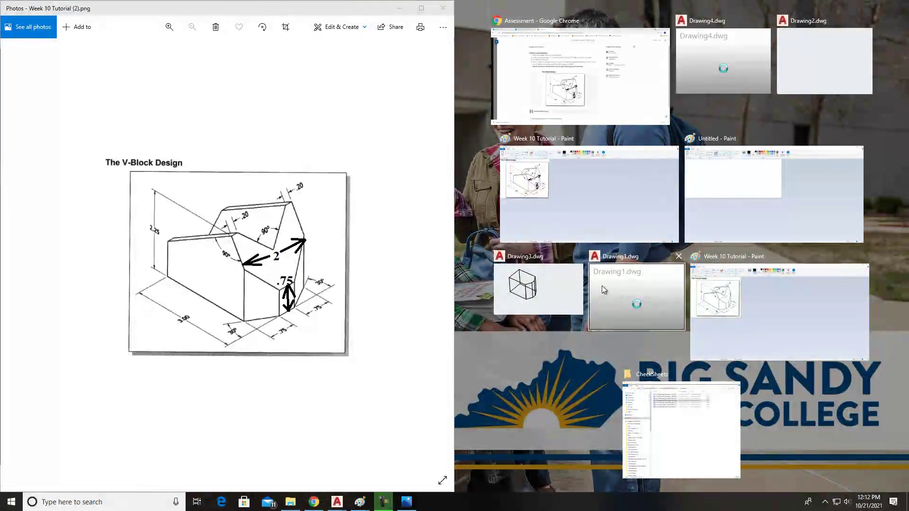
pyautogui.click(654, 296)
pyautogui.click(223, 123)
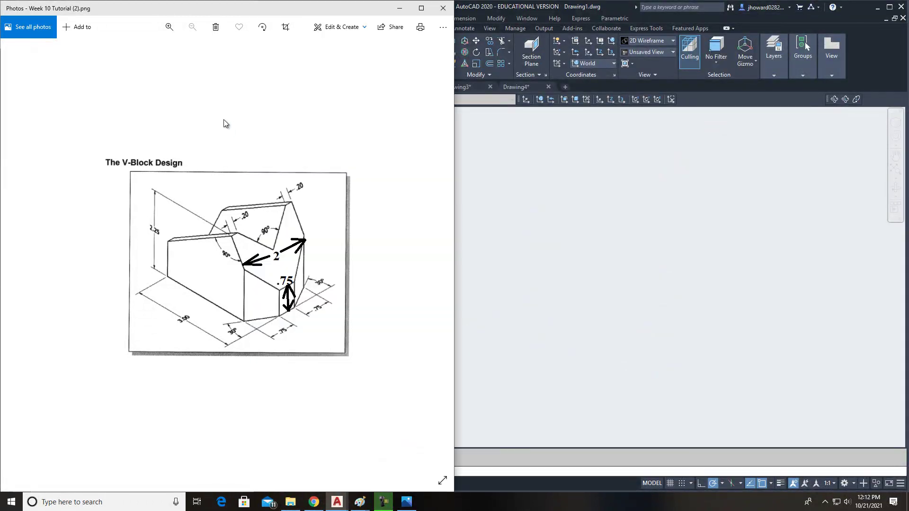
pyautogui.moveTo(456, 141); pyautogui.dragTo(370, 155)
pyautogui.moveTo(245, 143); pyautogui.dragTo(339, 162)
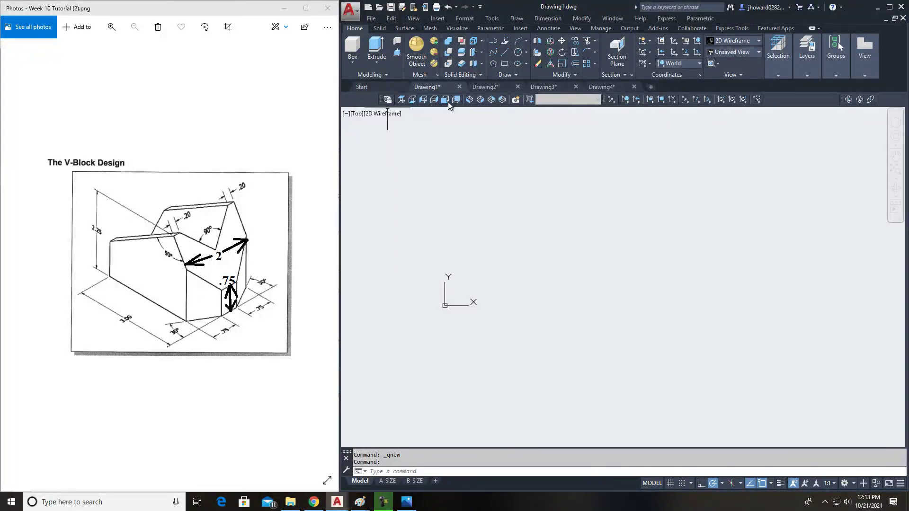
# Set the SE Isometric view and draw the base rectangle from 0,0 to 3,2
pyautogui.click(479, 100)
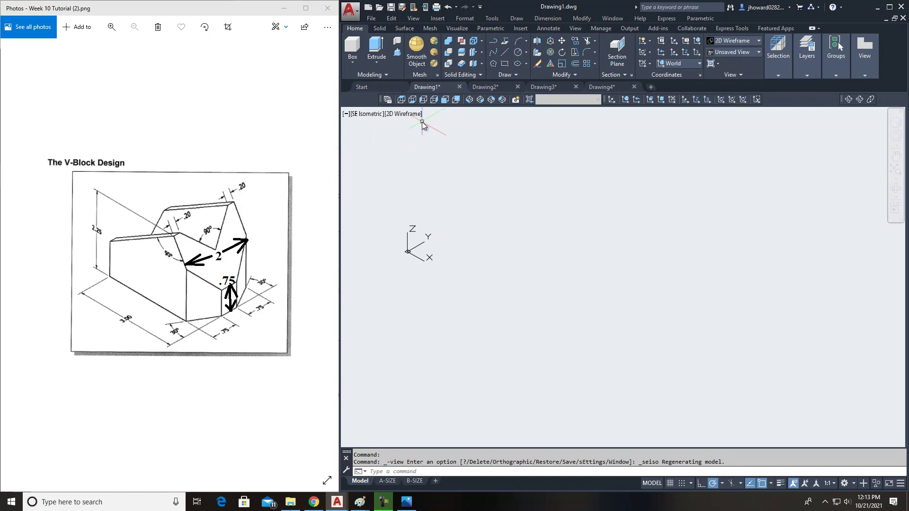
pyautogui.click(505, 64)
pyautogui.write('0,0')
pyautogui.press('Return')
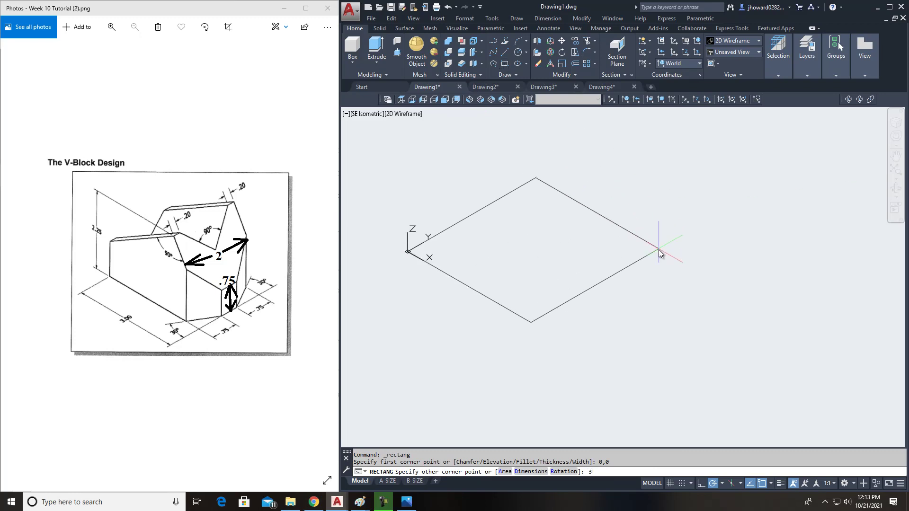
pyautogui.write('3,2')
pyautogui.press('Return')
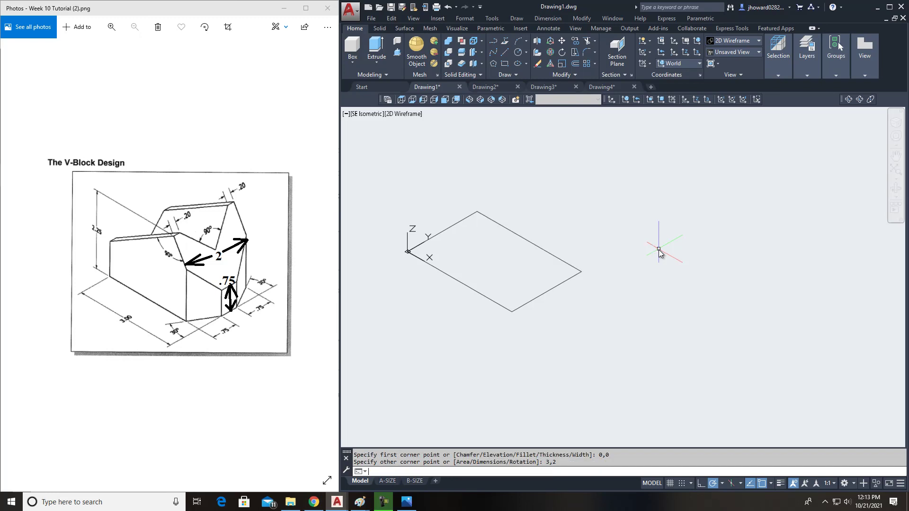
pyautogui.scroll(2, 408, 256)
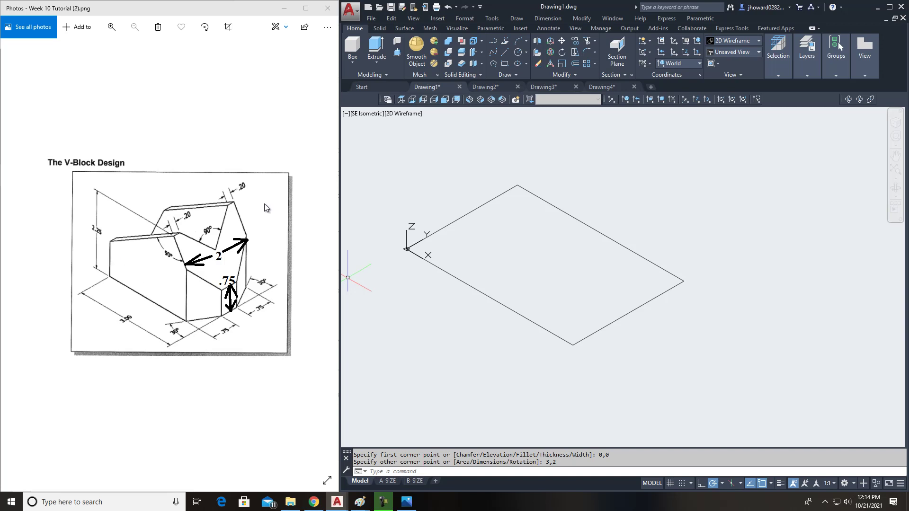
# Copy the base rectangle straight up from its origin corner with the displacement @0,0,2.25
pyautogui.click(575, 41)
pyautogui.click(473, 216)
pyautogui.press('Return')
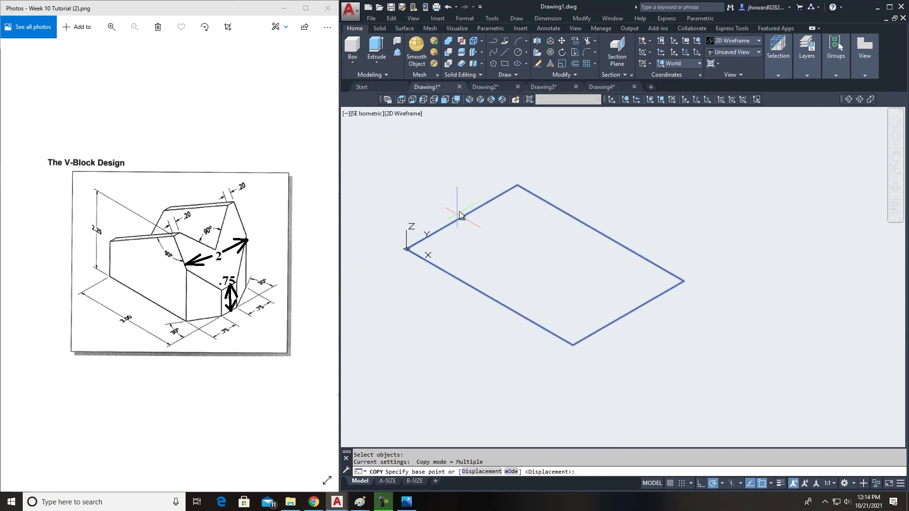
pyautogui.click(406, 249)
pyautogui.press('F8')
pyautogui.write('@0,0,')
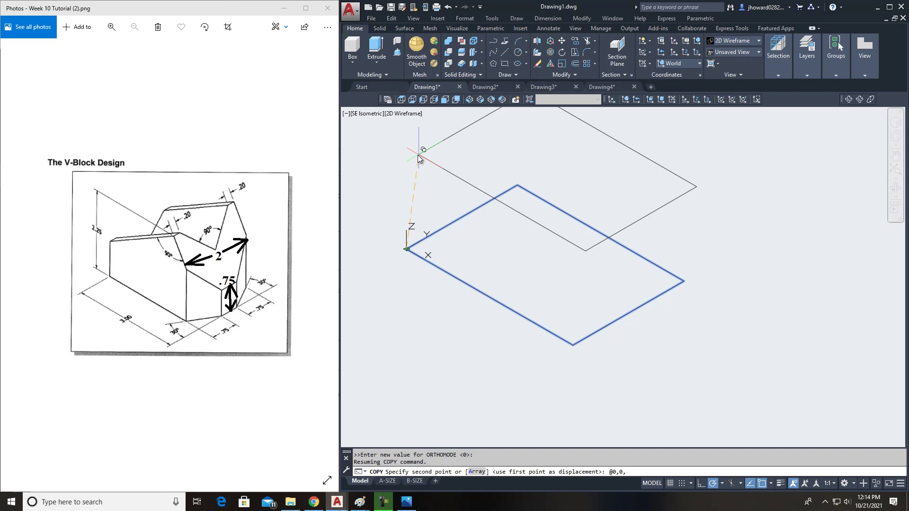
pyautogui.write('25')
pyautogui.press('Return')
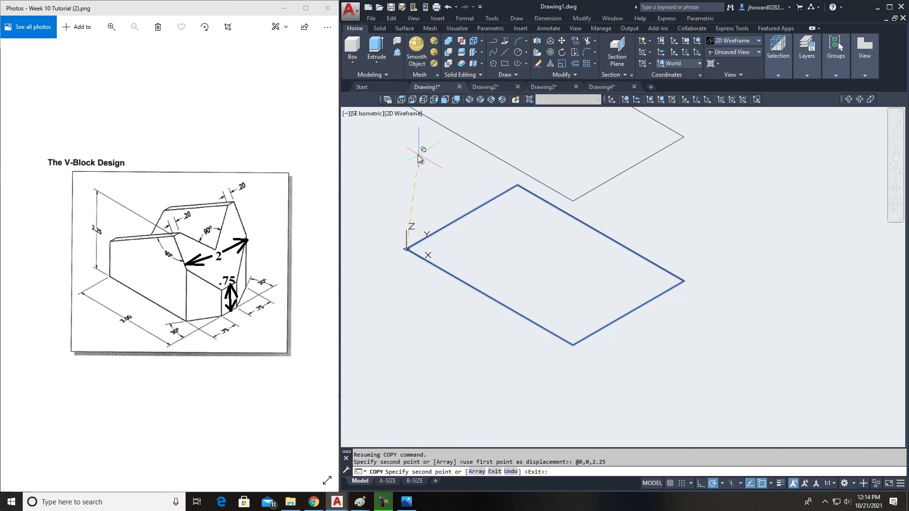
pyautogui.press('Escape')
pyautogui.moveTo(433, 234); pyautogui.dragTo(430, 328, button='middle')
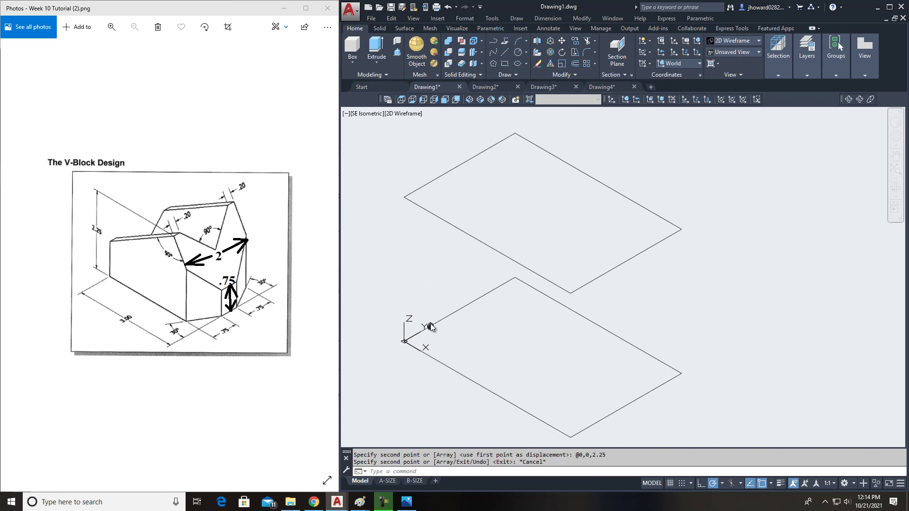
# Connect the four corners of the base rectangle to the matching corners of the upper rectangle with vertical lines
pyautogui.click(505, 52)
pyautogui.click(406, 347)
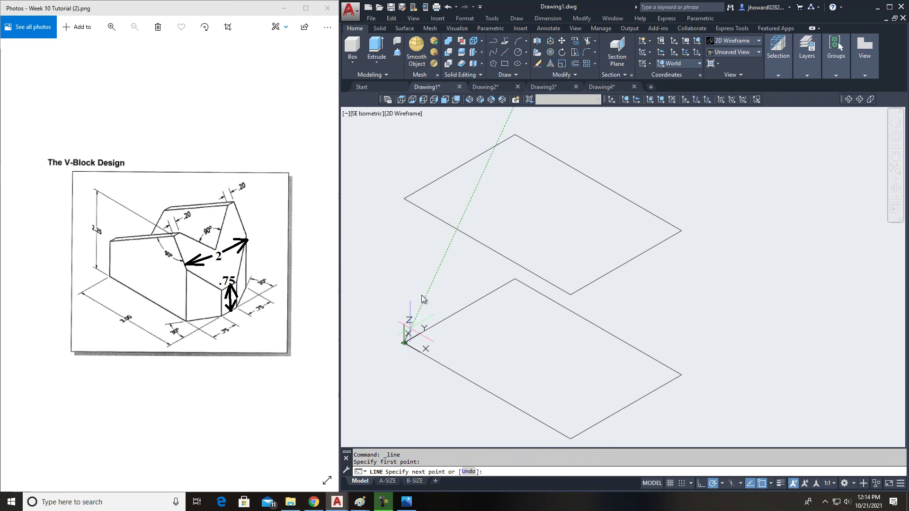
pyautogui.click(407, 198)
pyautogui.press('Return')
pyautogui.press('Return')
pyautogui.click(515, 279)
pyautogui.click(516, 135)
pyautogui.press('Return')
pyautogui.press('Return')
pyautogui.click(682, 375)
pyautogui.click(681, 230)
pyautogui.press('Return')
pyautogui.press('Return')
pyautogui.click(570, 439)
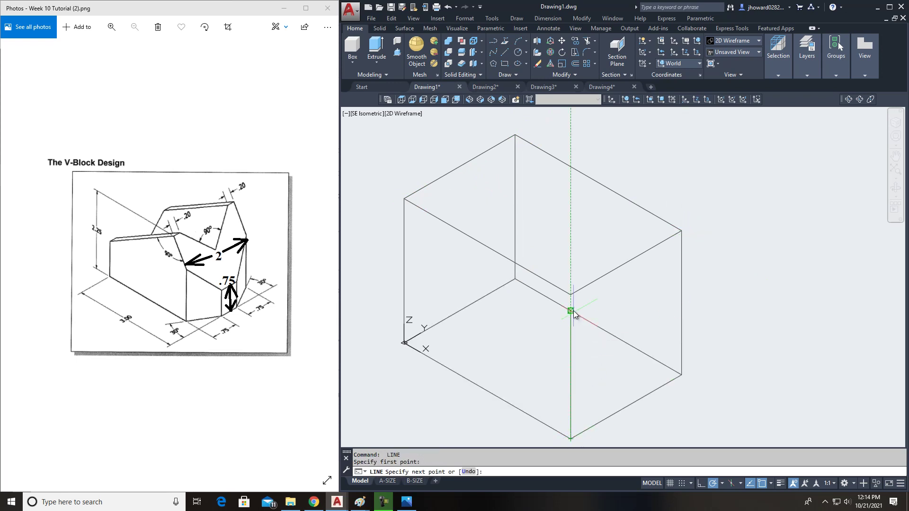
pyautogui.click(570, 295)
pyautogui.press('Escape')
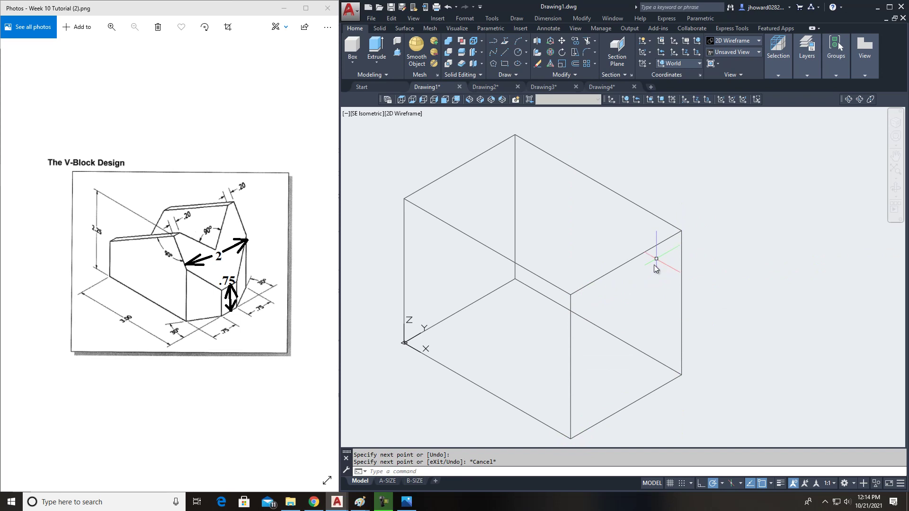
# Define a three-point UCS on the box's front face, with its origin at the base corner, X along the bottom edge and Y upward
pyautogui.click(859, 100)
pyautogui.moveTo(635, 291); pyautogui.dragTo(592, 258)
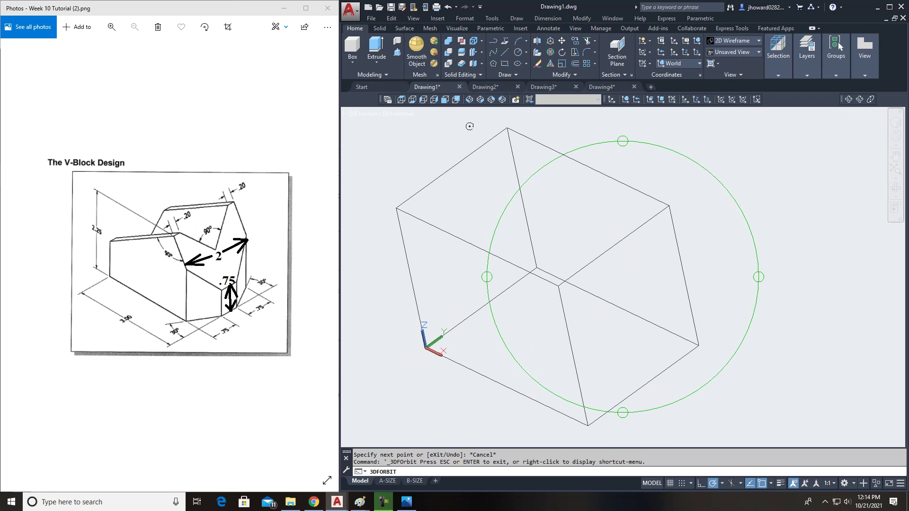
pyautogui.click(483, 101)
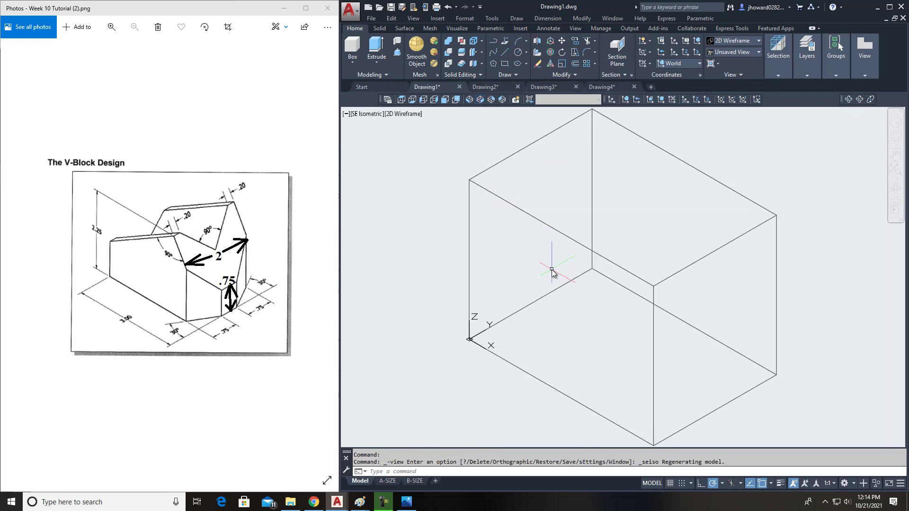
pyautogui.scroll(-2, 552, 268)
pyautogui.moveTo(552, 269); pyautogui.dragTo(469, 266, button='middle')
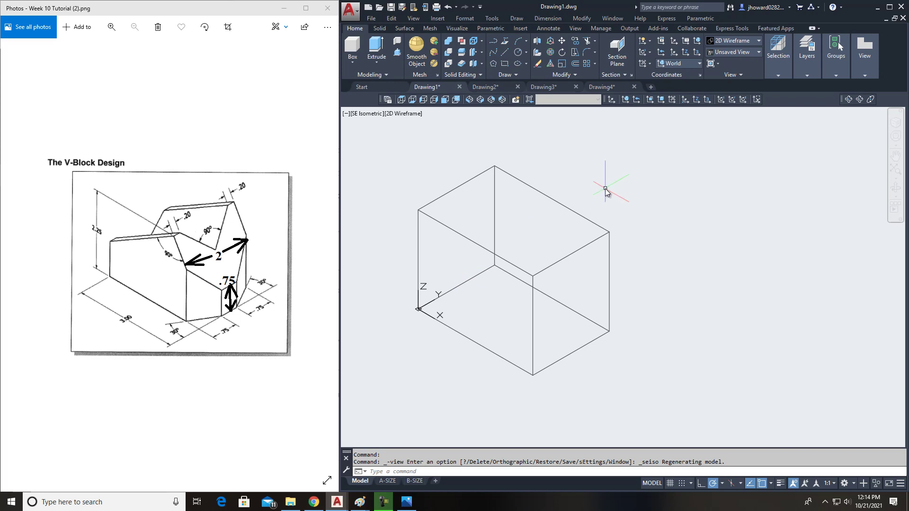
pyautogui.click(707, 100)
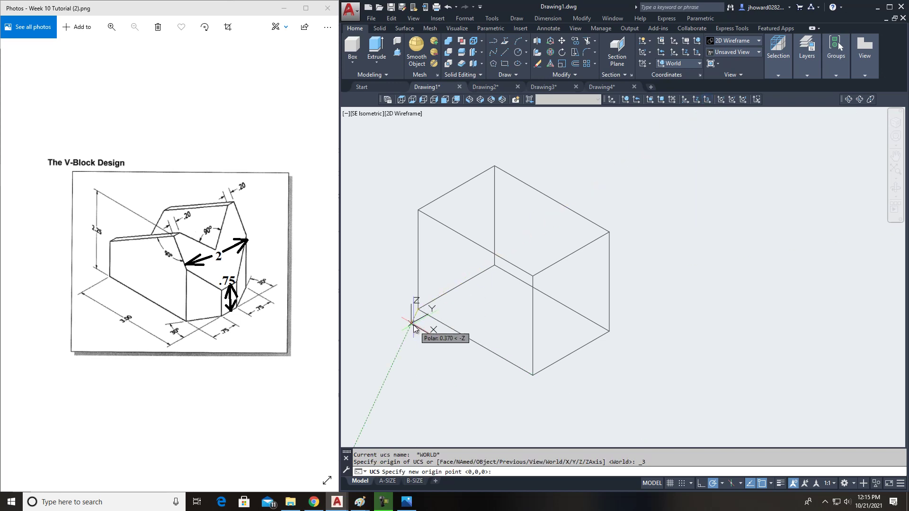
pyautogui.click(418, 310)
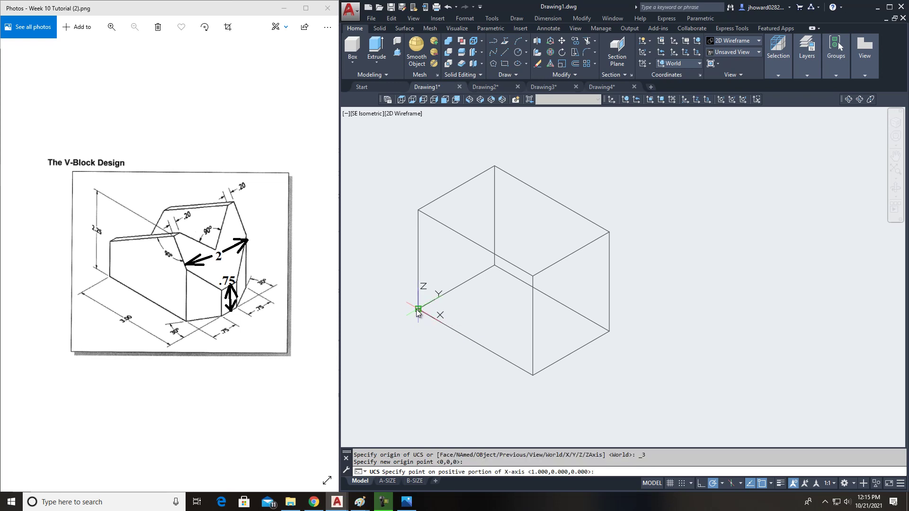
pyautogui.click(533, 376)
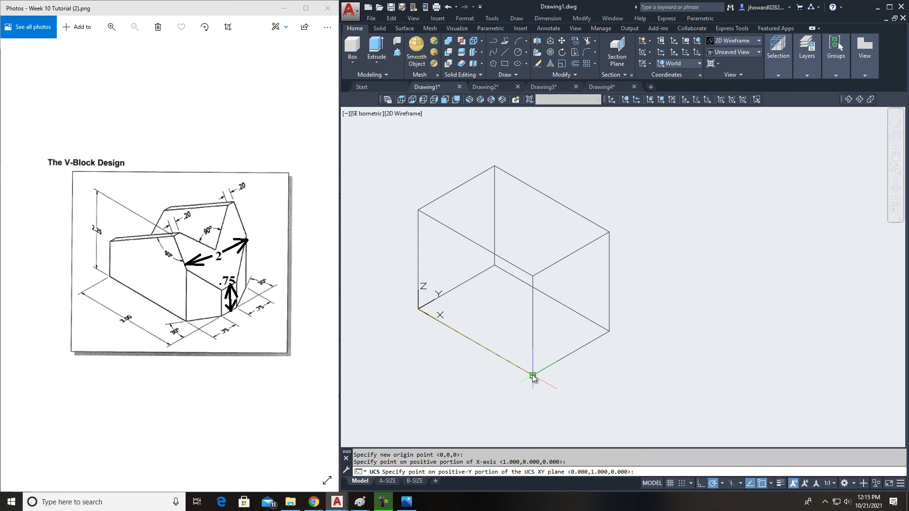
pyautogui.click(416, 212)
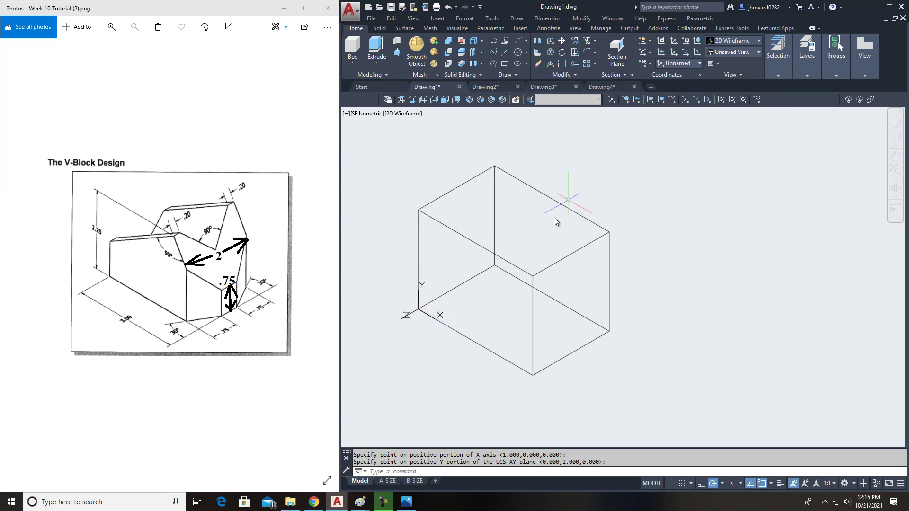
# Draw a few freehand test lines on the front-face plane, inspect them from another angle, and erase them
pyautogui.click(505, 52)
pyautogui.click(517, 290)
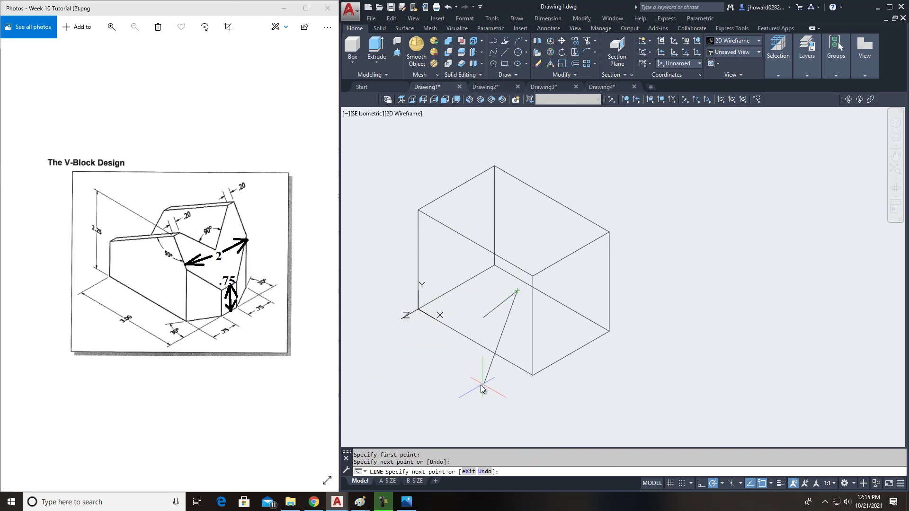
pyautogui.click(614, 398)
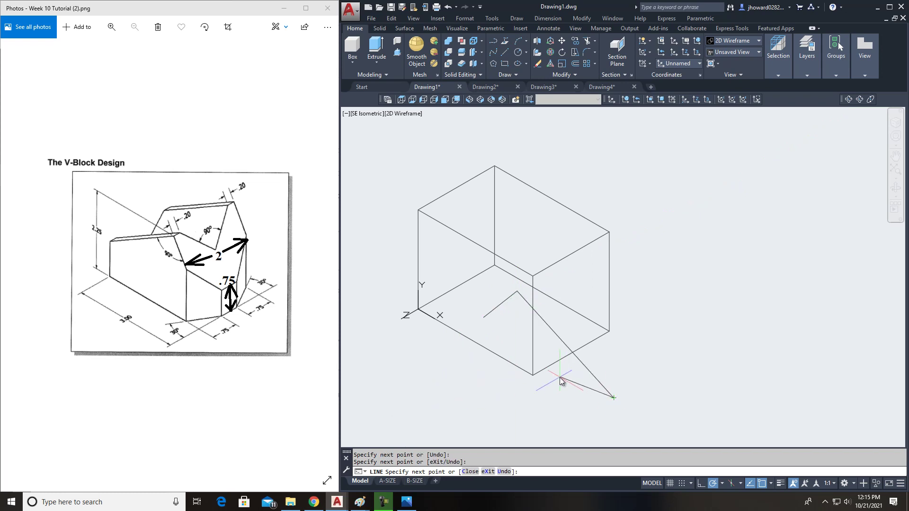
pyautogui.press('Escape')
pyautogui.click(859, 99)
pyautogui.moveTo(629, 306); pyautogui.dragTo(655, 307)
pyautogui.press('Escape')
pyautogui.click(564, 327)
pyautogui.press('Delete')
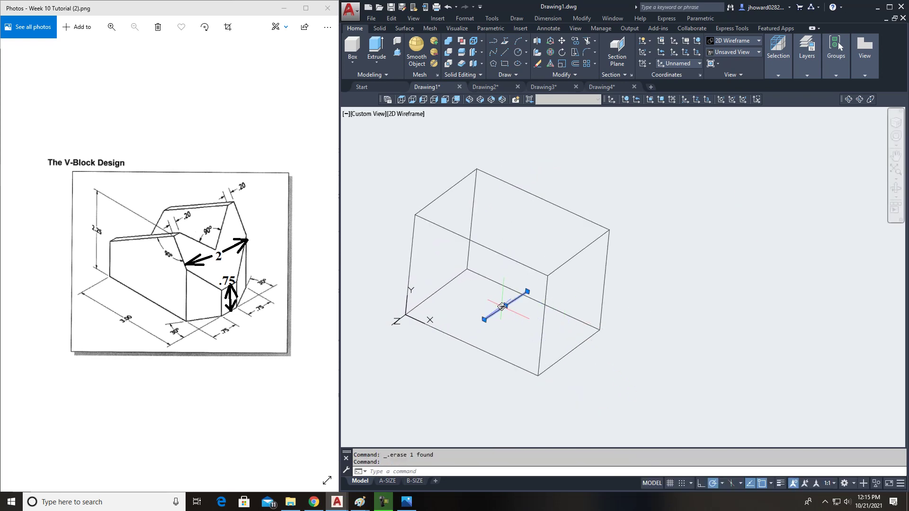
# Draw a .75 line up the front vertical edge from the lower corner opposite the origin, with polar tracking set to 30-degree increments
pyautogui.click(504, 53)
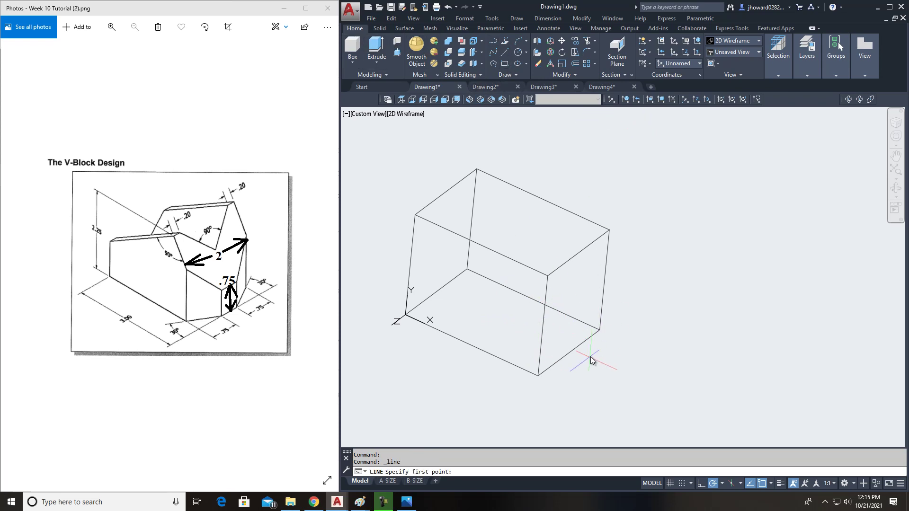
pyautogui.click(540, 374)
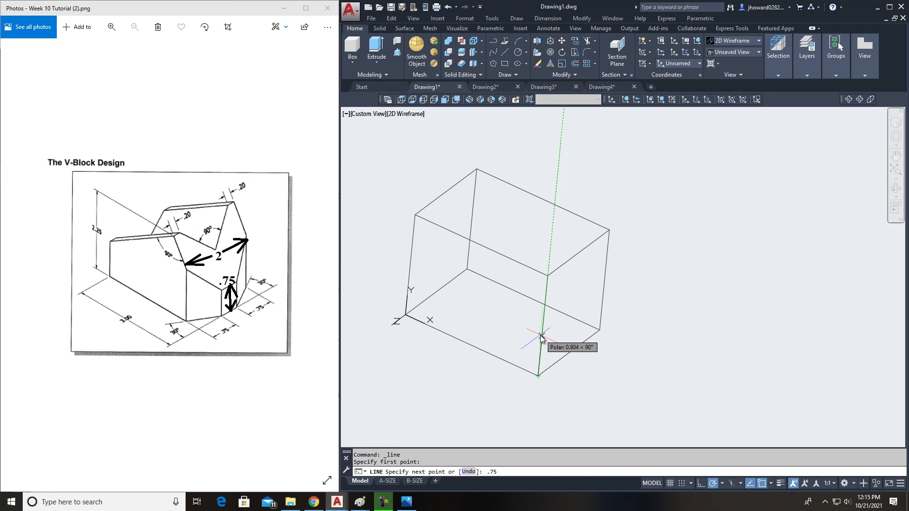
pyautogui.press('Return')
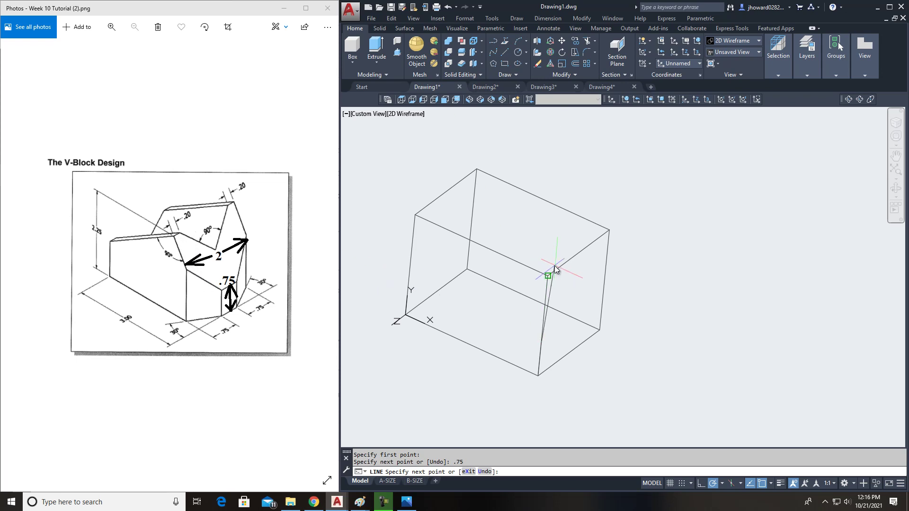
pyautogui.click(721, 484)
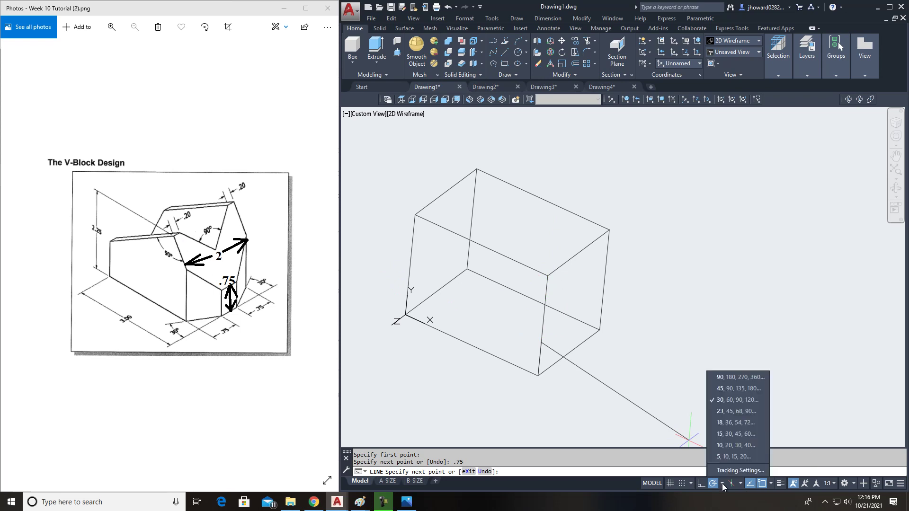
pyautogui.click(726, 403)
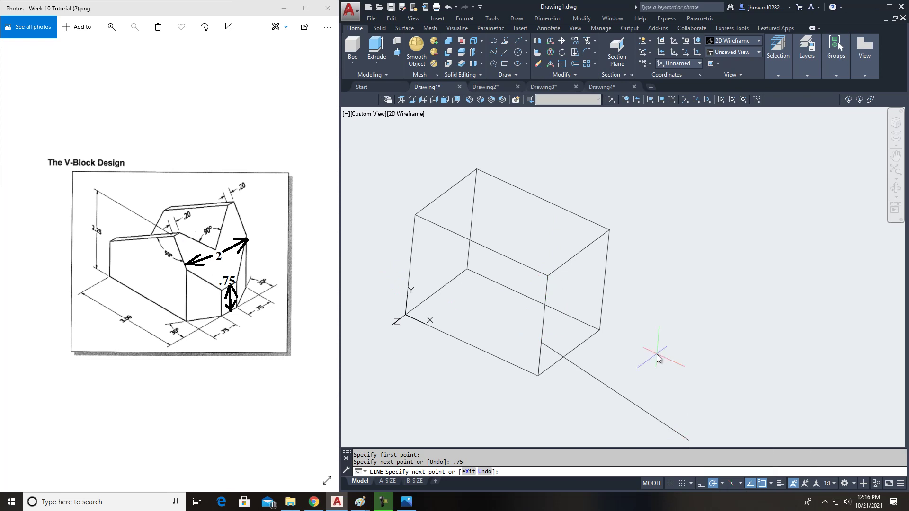
# Continue the line along 30-degree tracking angles to the front face's top edge and down to the vertical edge above the origin
pyautogui.click(510, 259)
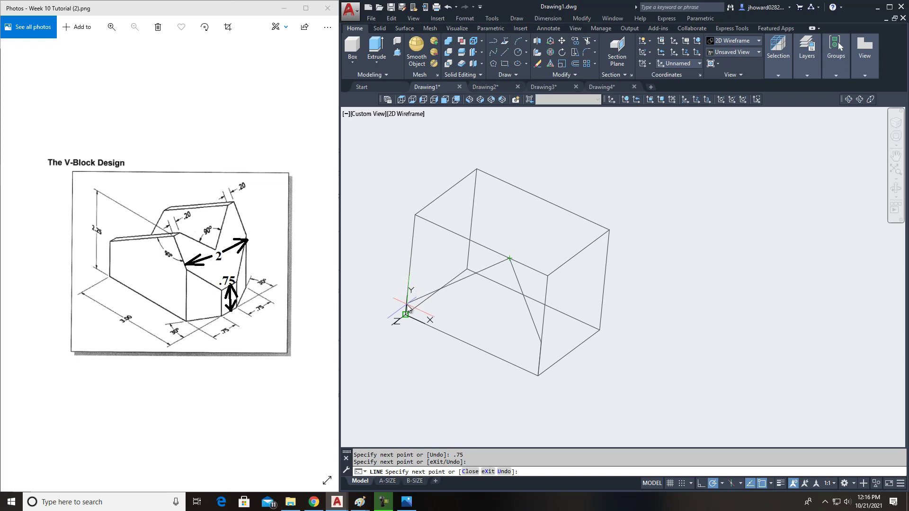
pyautogui.click(410, 269)
pyautogui.rightClick(568, 211)
pyautogui.click(581, 212)
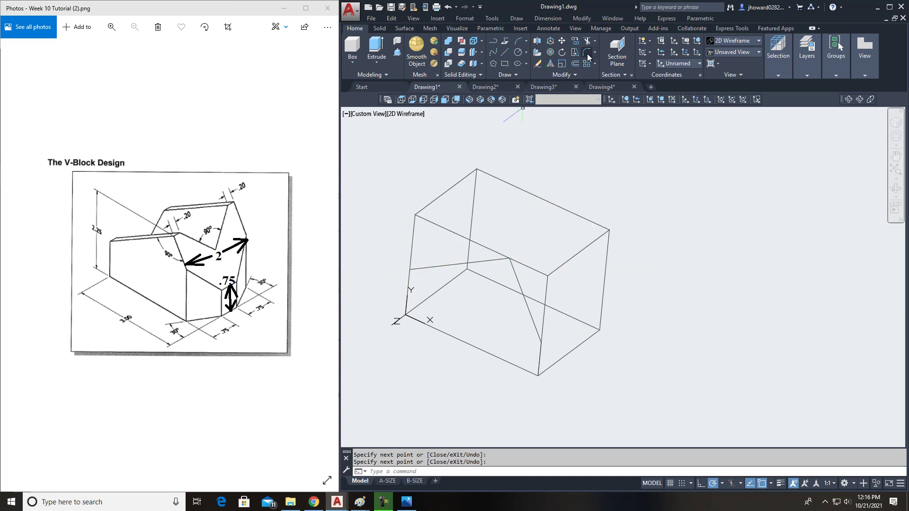
# Check the angle between the two sloped front-face lines with an Angular dimension, without placing it
pyautogui.click(547, 29)
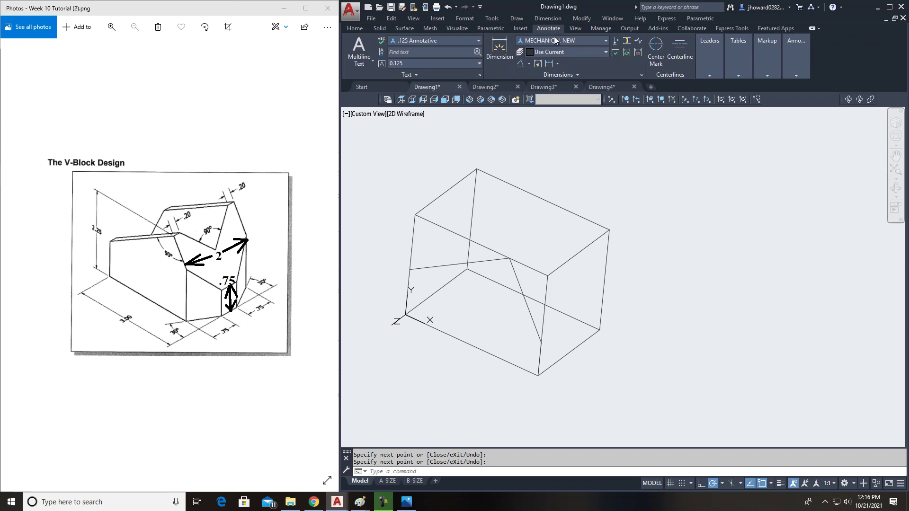
pyautogui.click(535, 65)
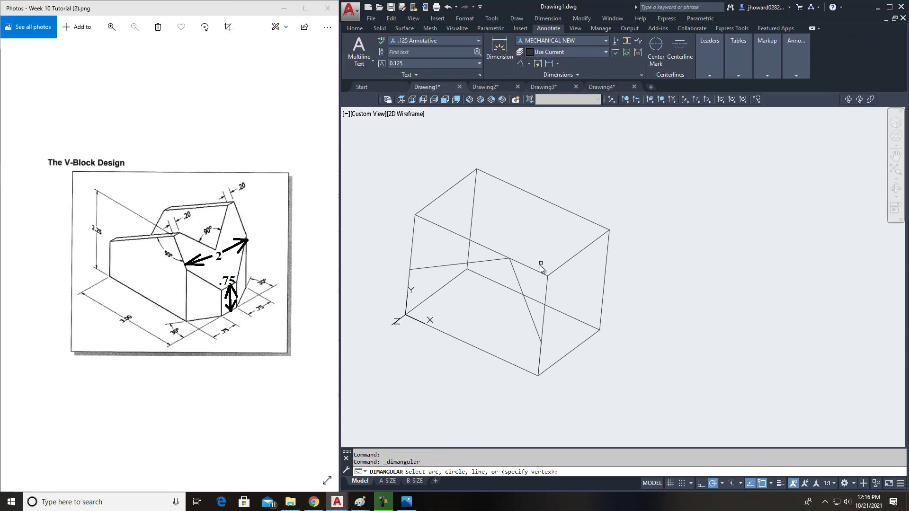
pyautogui.click(491, 264)
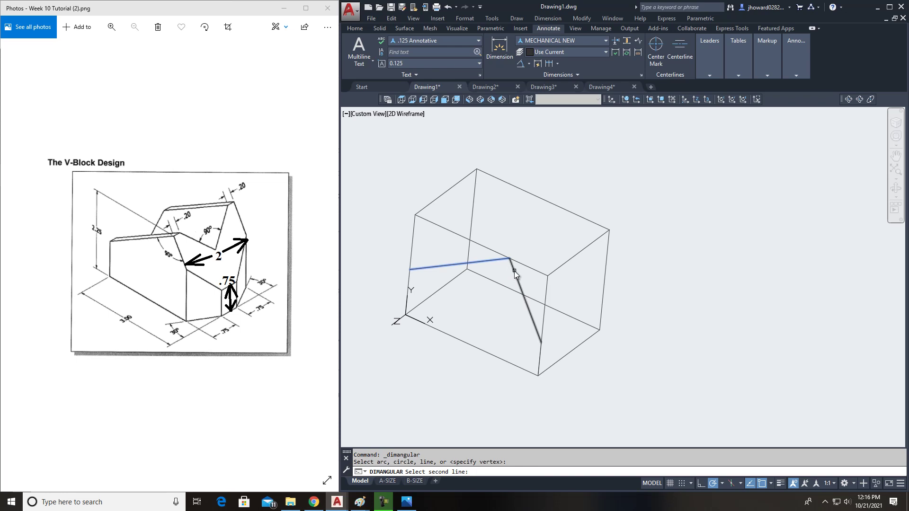
pyautogui.click(516, 278)
pyautogui.rightClick(487, 296)
pyautogui.click(514, 306)
# Draw two depth edges to the back face, from the sloped line's end above the origin and from the profile's peak
pyautogui.moveTo(587, 306); pyautogui.dragTo(553, 343, button='middle')
pyautogui.click(362, 29)
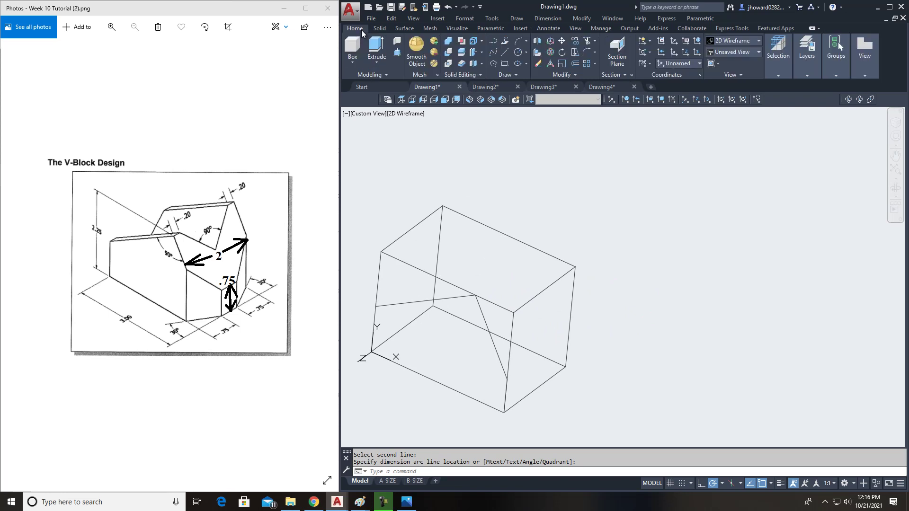
pyautogui.click(504, 51)
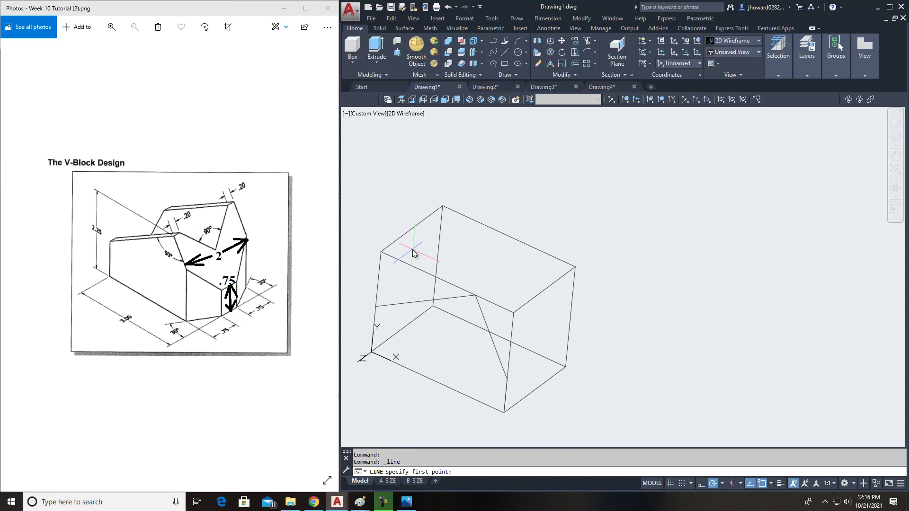
pyautogui.click(375, 306)
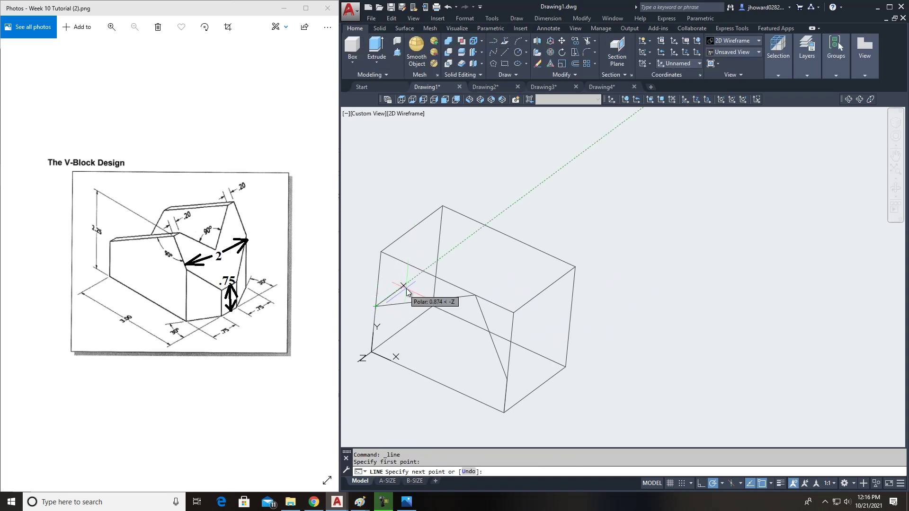
pyautogui.click(438, 265)
pyautogui.press('Return')
pyautogui.press('Return')
pyautogui.click(476, 296)
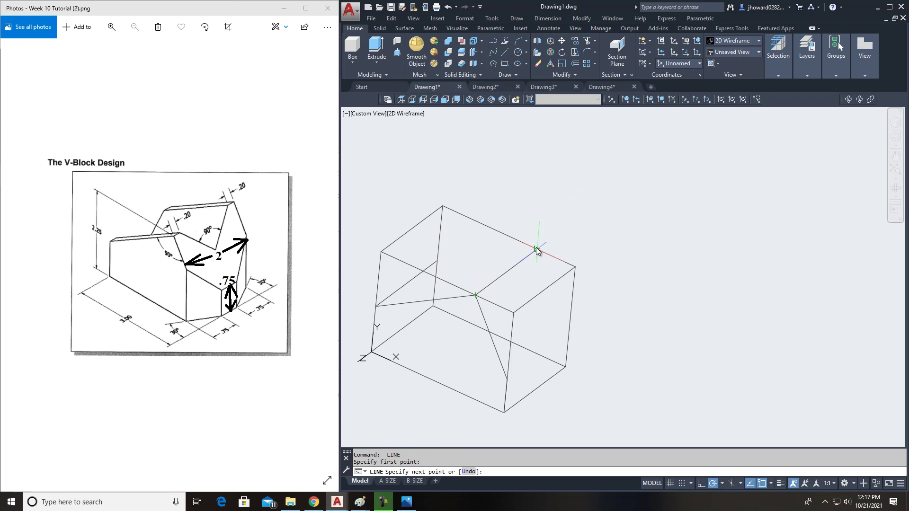
pyautogui.click(537, 250)
pyautogui.press('Return')
# Draw the remaining depth edge from the .75 point, and connect the back-face points with the matching two sloped lines
pyautogui.press('Return')
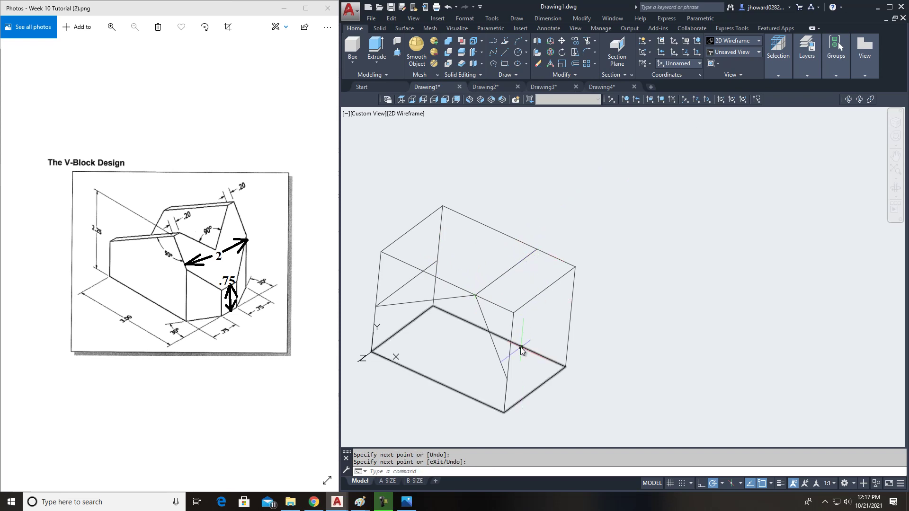
pyautogui.click(507, 381)
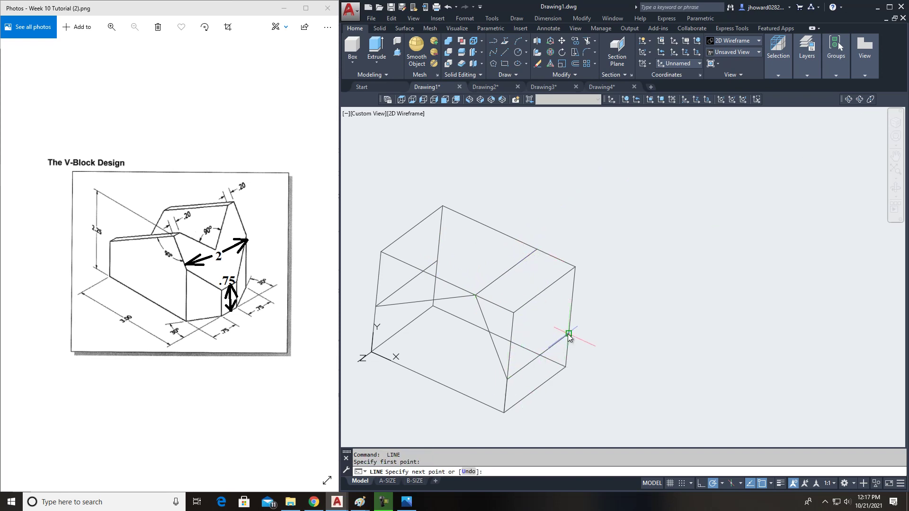
pyautogui.click(537, 249)
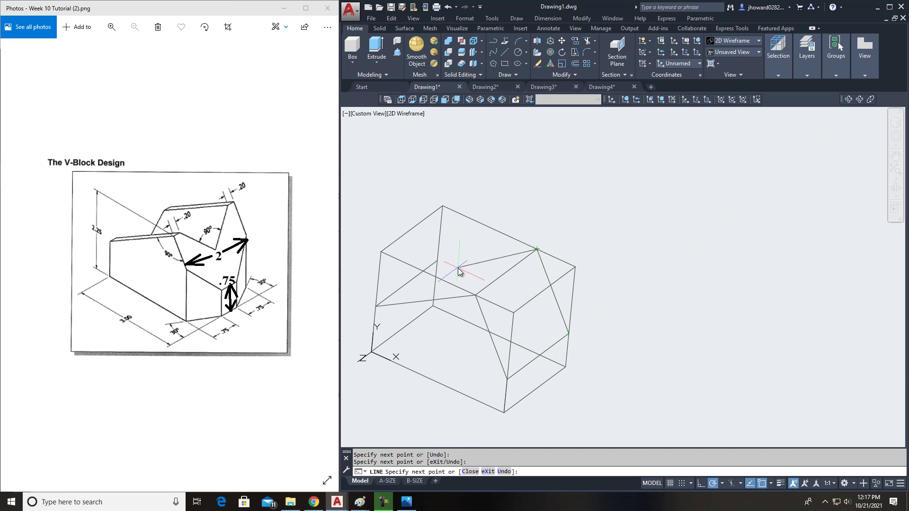
pyautogui.click(439, 262)
pyautogui.press('Escape')
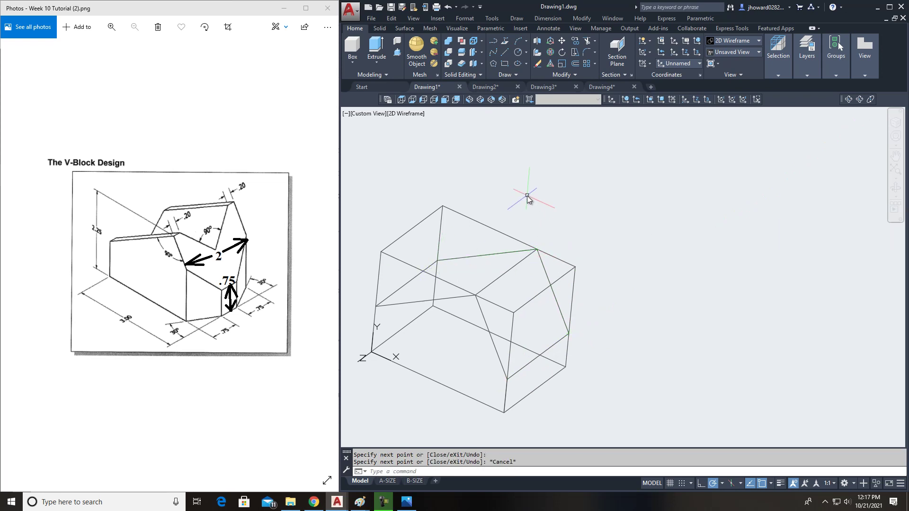
# Try to trim the vertical edges that extend above the sloped lines
pyautogui.click(587, 40)
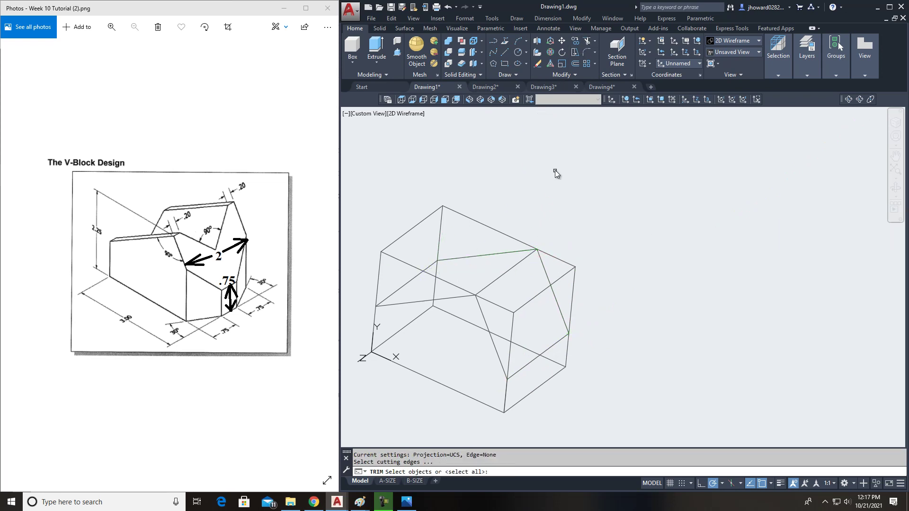
pyautogui.click(466, 217)
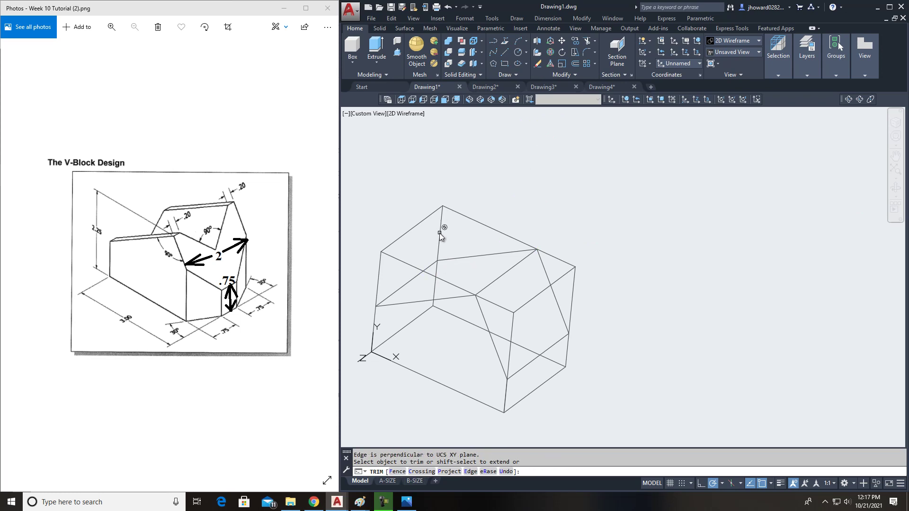
pyautogui.click(377, 286)
pyautogui.press('Escape')
# Erase the upper rectangle of the box
pyautogui.click(468, 217)
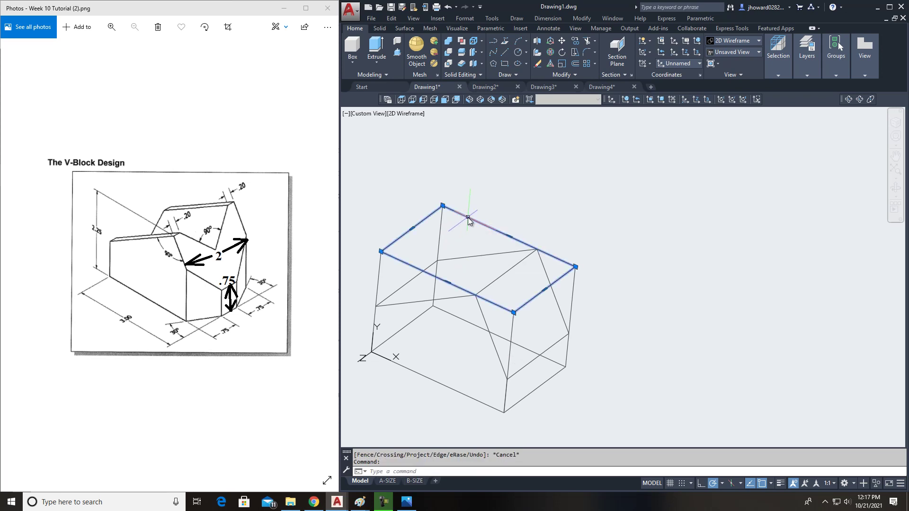
pyautogui.press('Delete')
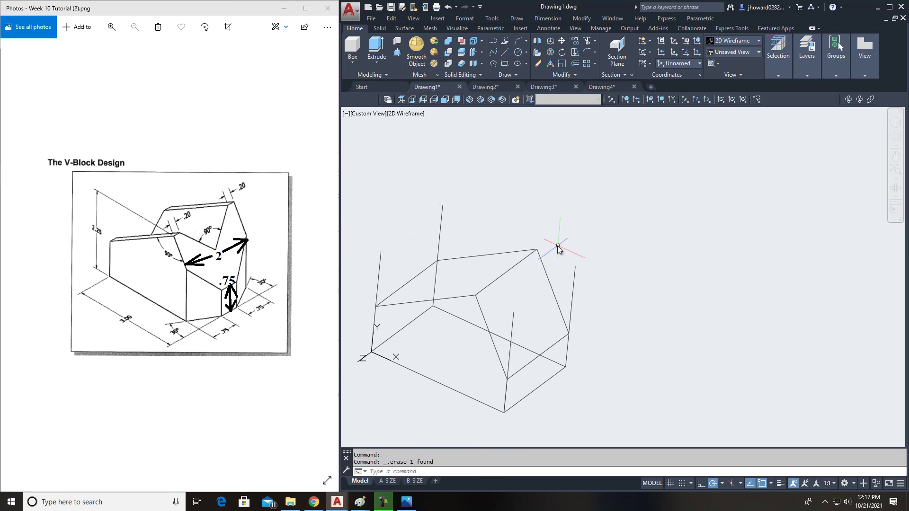
# Stretch the two overlong vertical edges at the origin end down to the endpoints of the lines above them
pyautogui.click(377, 282)
pyautogui.click(381, 251)
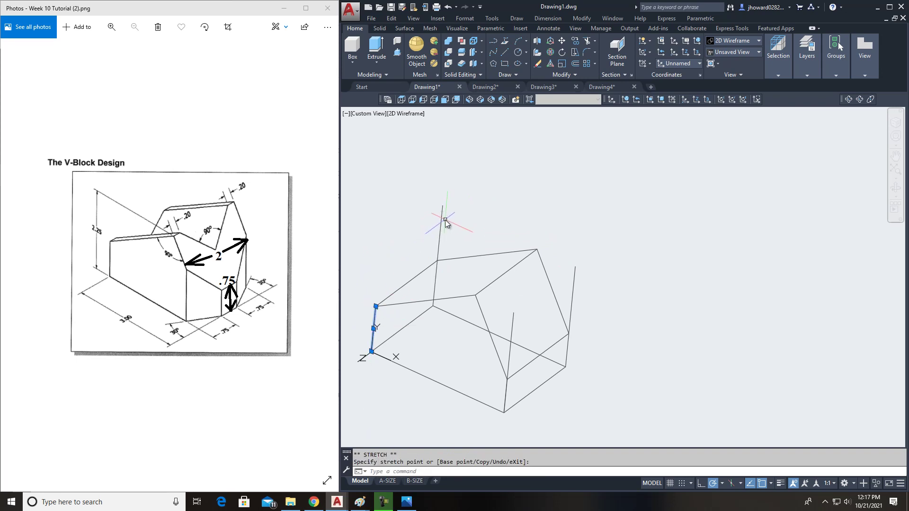
pyautogui.click(442, 217)
pyautogui.click(443, 206)
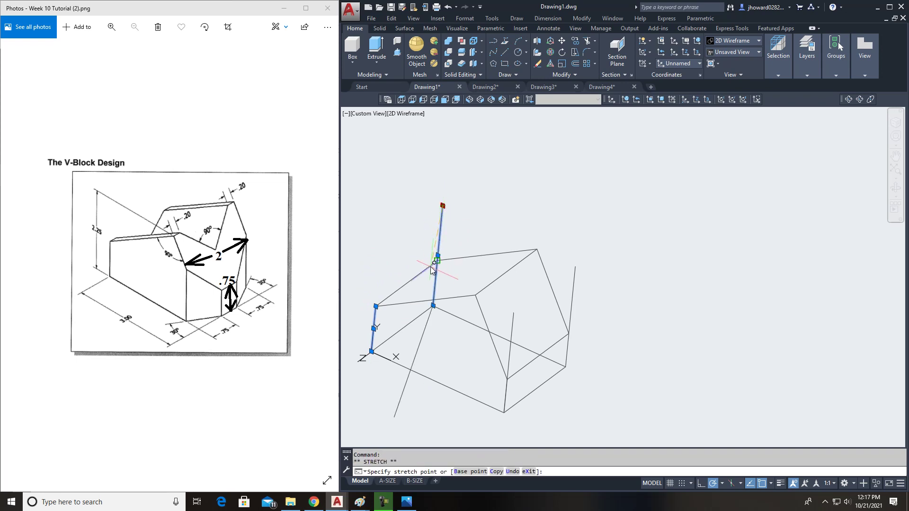
pyautogui.click(433, 262)
pyautogui.press('Escape')
# Stretch the two overlong vertical edges at the end opposite the origin down to the .75 height points
pyautogui.click(575, 280)
pyautogui.click(575, 267)
pyautogui.click(559, 336)
pyautogui.click(513, 317)
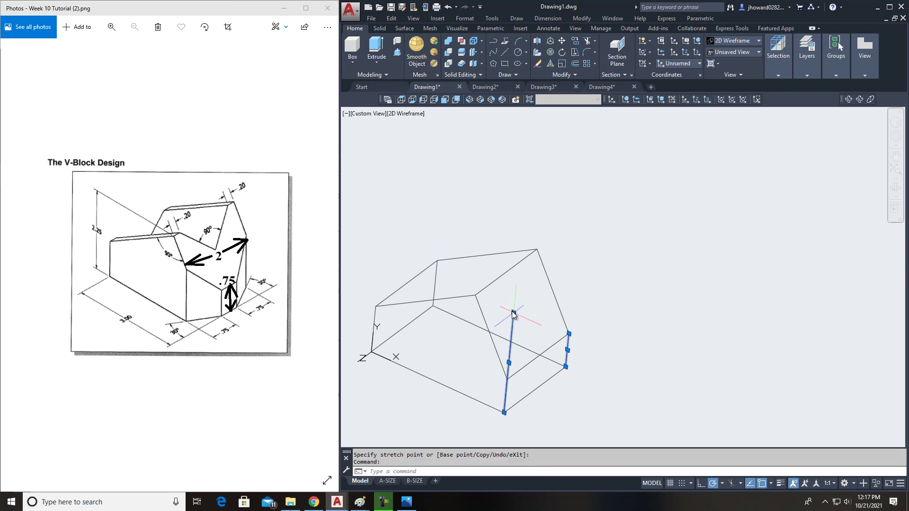
pyautogui.click(512, 312)
pyautogui.click(506, 377)
pyautogui.press('Escape')
# Define a three-point UCS on the sloped face, with origin at its near lower corner, X along the lower edge and Y toward the near peak
pyautogui.click(862, 100)
pyautogui.moveTo(549, 338)
pyautogui.mouseDown()
pyautogui.moveTo(564, 294)
pyautogui.moveTo(474, 284)
pyautogui.moveTo(532, 321)
pyautogui.moveTo(544, 356)
pyautogui.moveTo(539, 329)
pyautogui.mouseUp()
pyautogui.moveTo(547, 280); pyautogui.dragTo(565, 273)
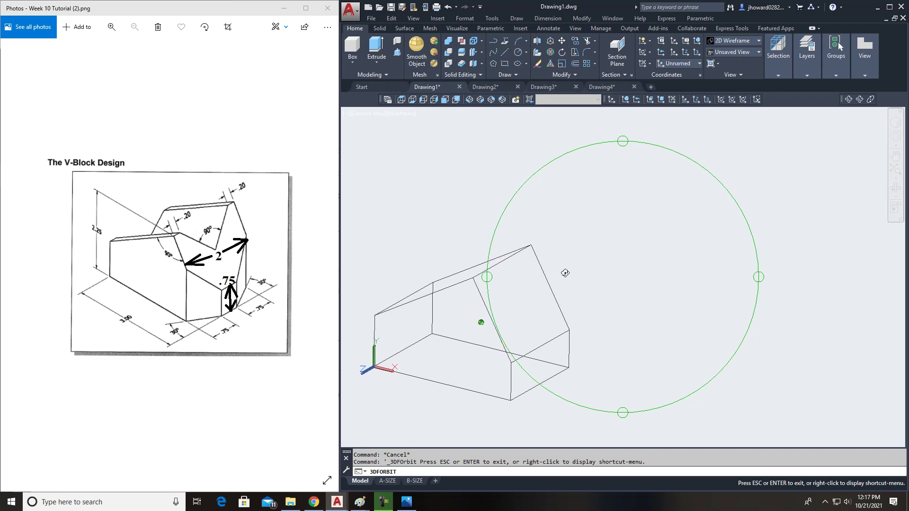
pyautogui.moveTo(560, 306); pyautogui.dragTo(551, 313)
pyautogui.press('Escape')
pyautogui.scroll(2, 479, 303)
pyautogui.scroll(-2, 479, 303)
pyautogui.moveTo(500, 296); pyautogui.dragTo(514, 291, button='middle')
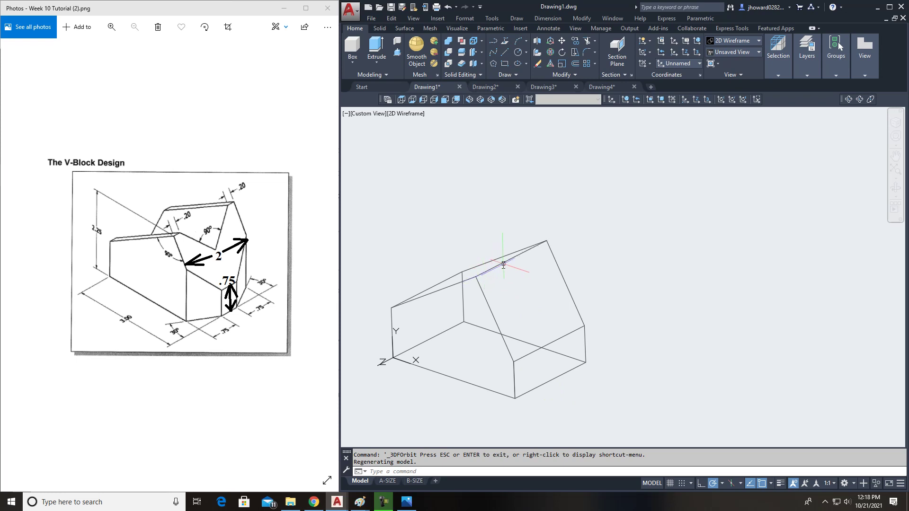
pyautogui.click(707, 100)
pyautogui.click(513, 365)
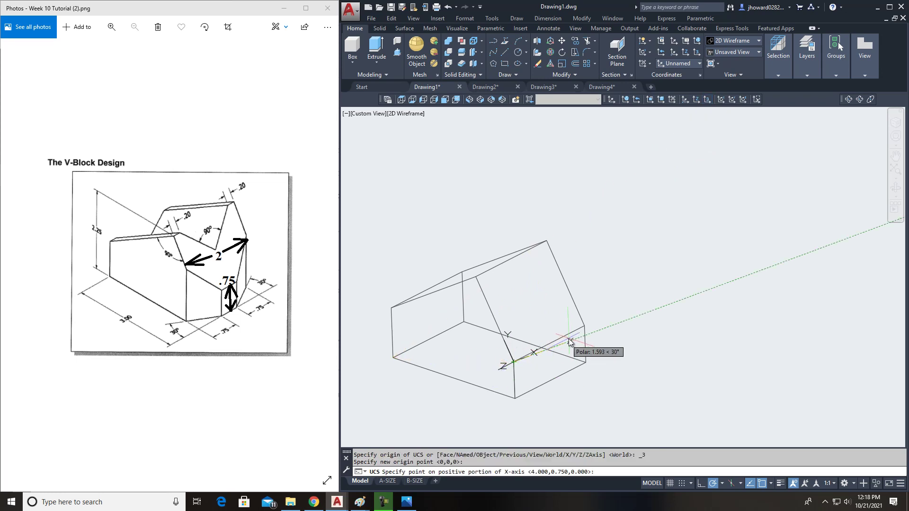
pyautogui.click(587, 325)
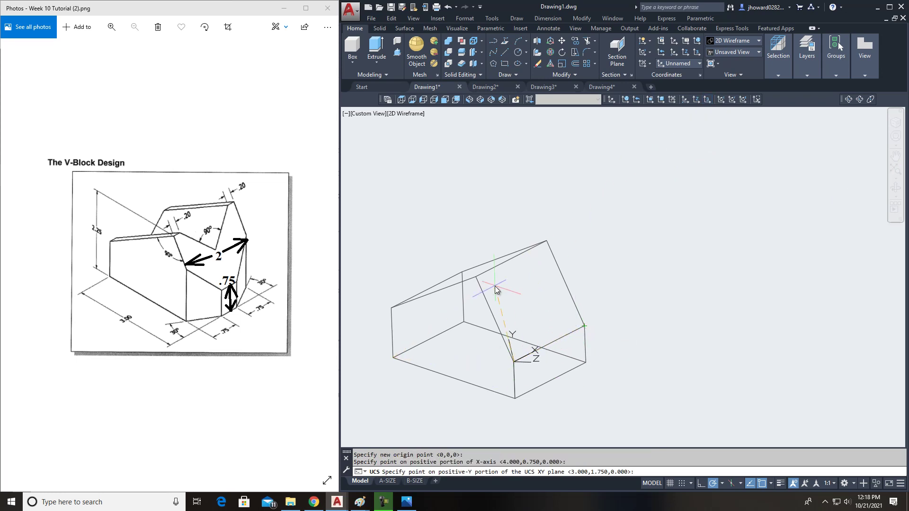
pyautogui.click(475, 278)
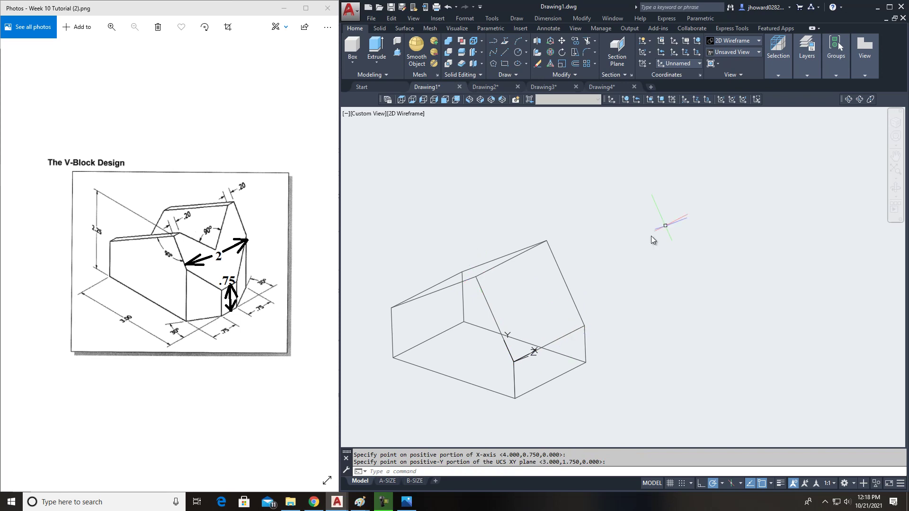
# Draw a .2 line along the sloped face's top edge from the near peak, then continue at 315° down across the face with polar tracking
pyautogui.click(858, 99)
pyautogui.moveTo(633, 258); pyautogui.dragTo(585, 278)
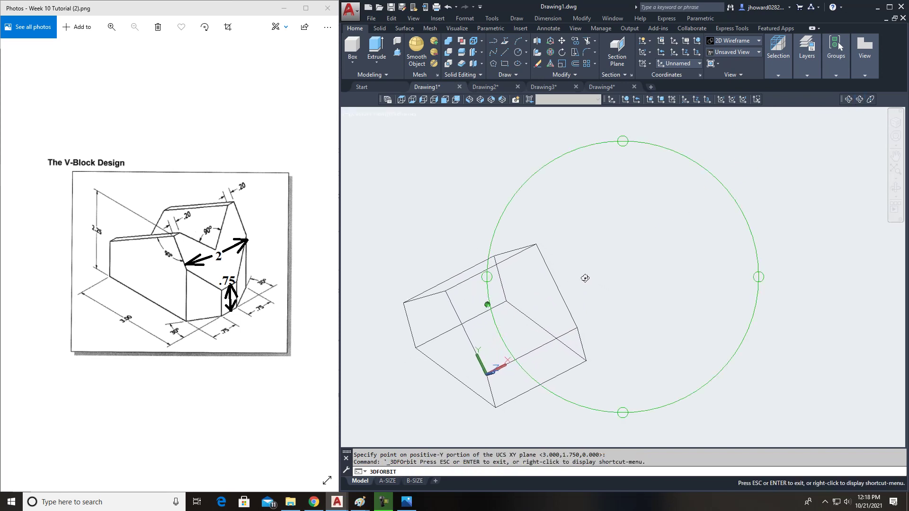
pyautogui.press('Escape')
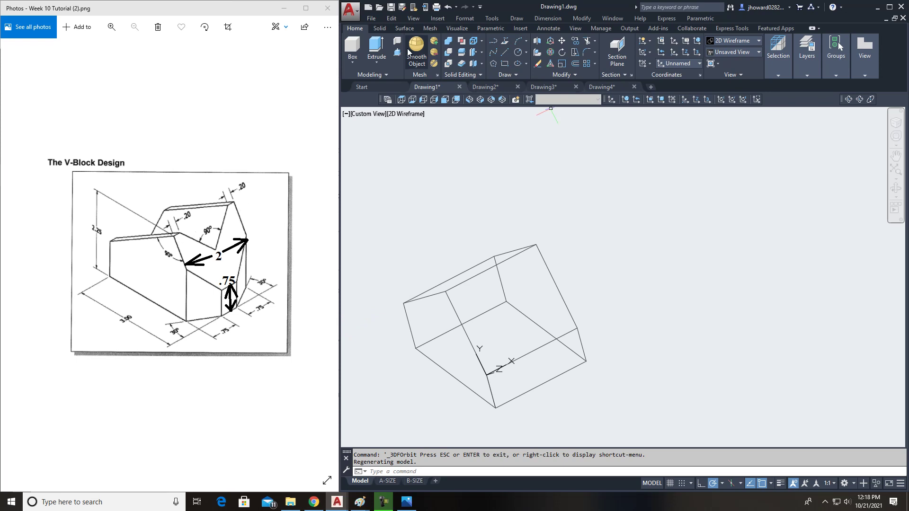
pyautogui.click(502, 52)
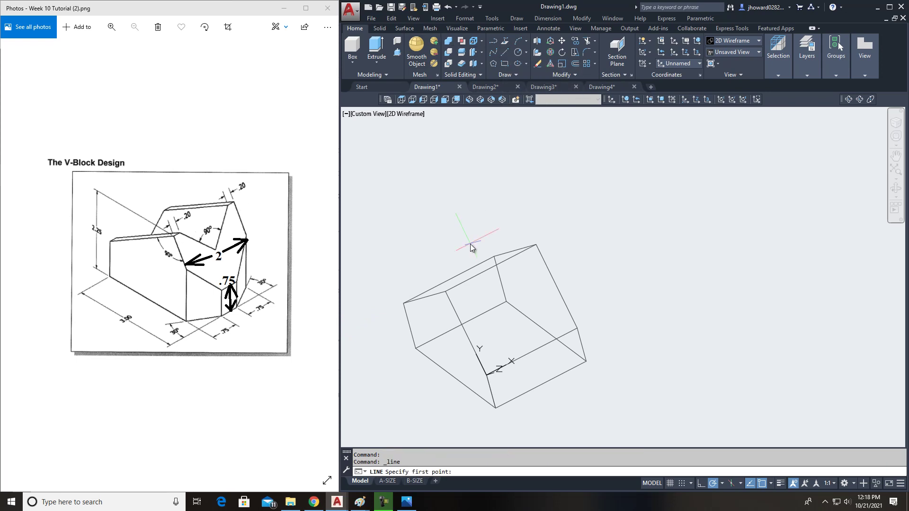
pyautogui.click(448, 292)
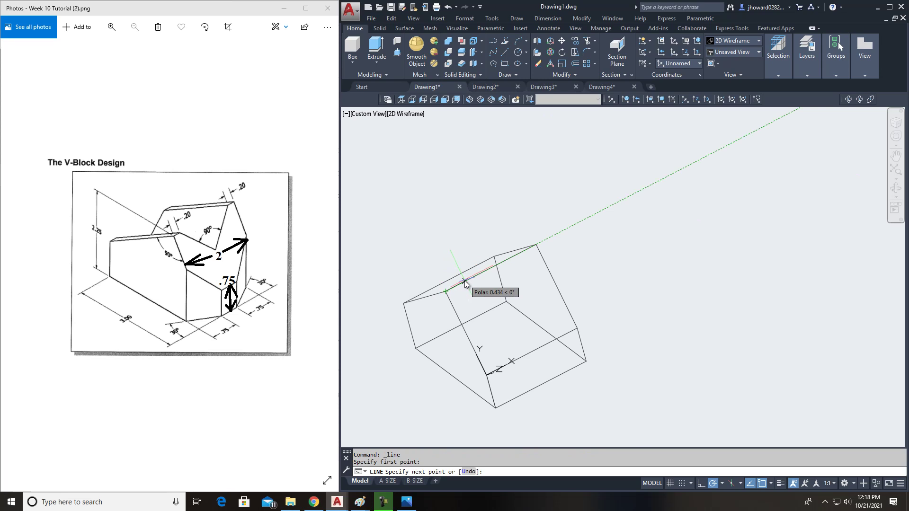
pyautogui.write('.2')
pyautogui.press('Return')
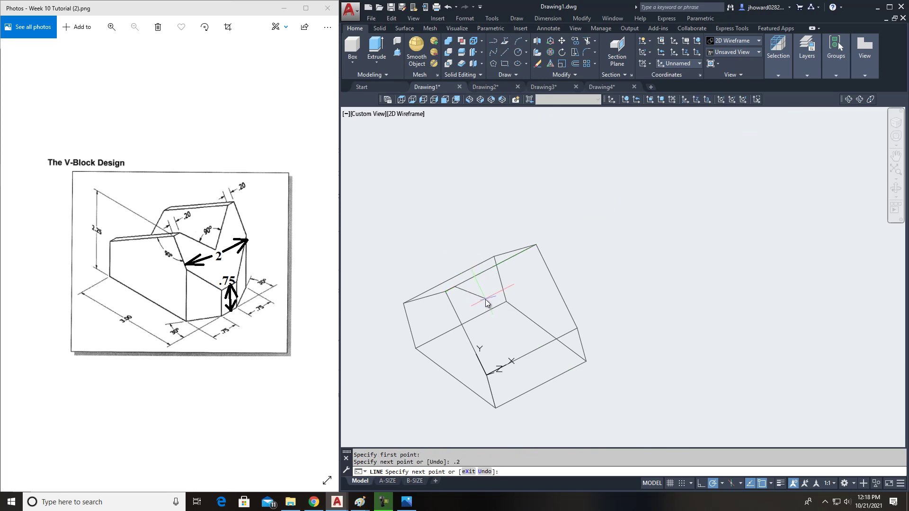
pyautogui.click(723, 483)
pyautogui.click(732, 390)
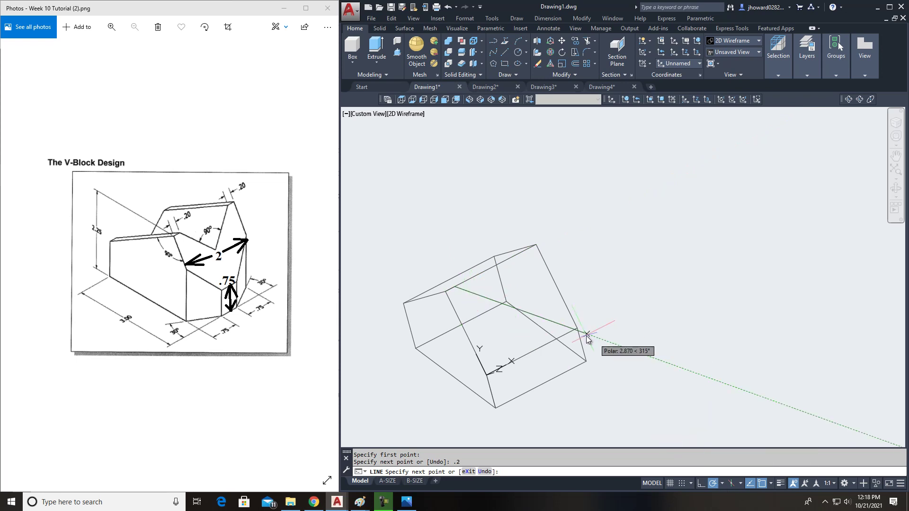
pyautogui.click(552, 322)
pyautogui.press('Return')
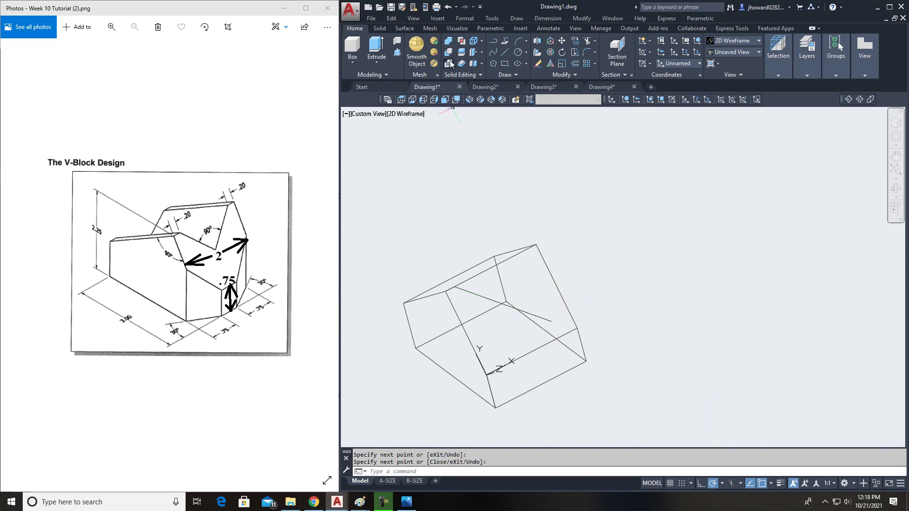
# Draw a .2 line from the far peak along the top edge, then a downward 45° line crossing the first V line
pyautogui.click(504, 55)
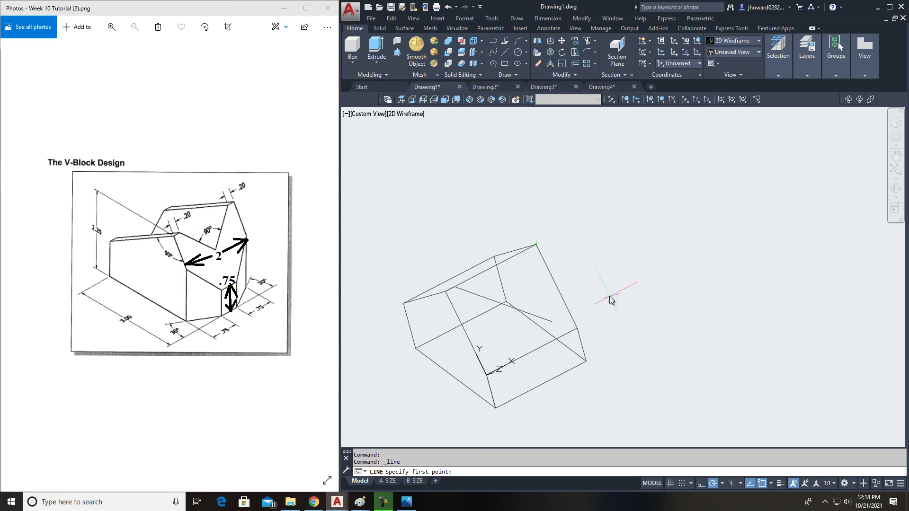
pyautogui.click(534, 249)
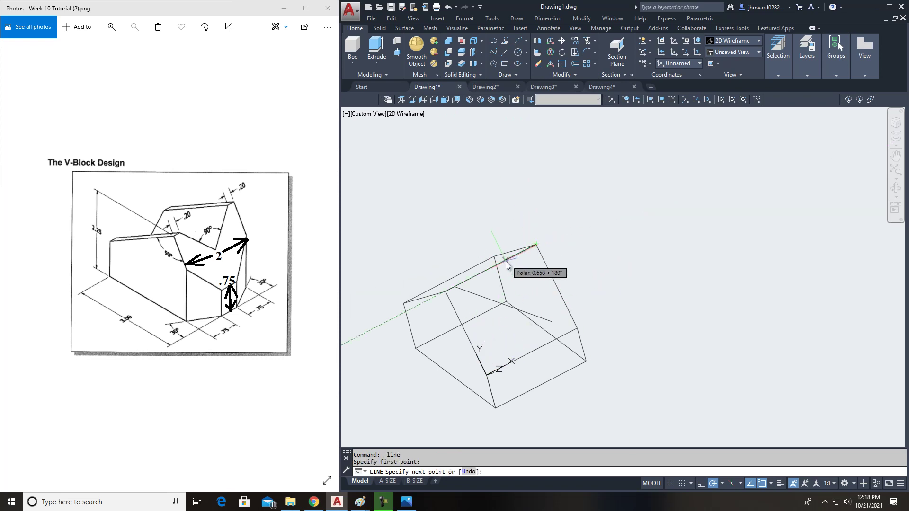
pyautogui.write('.2')
pyautogui.press('Return')
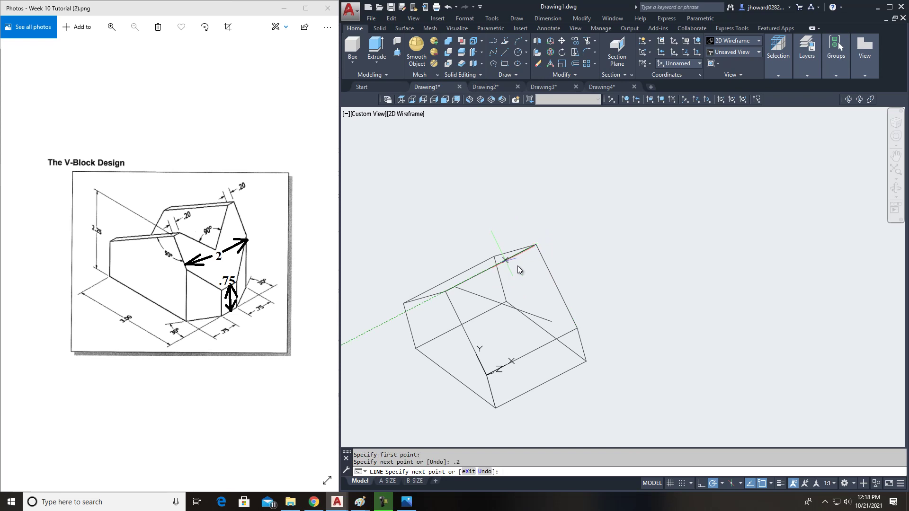
pyautogui.click(502, 331)
pyautogui.press('Escape')
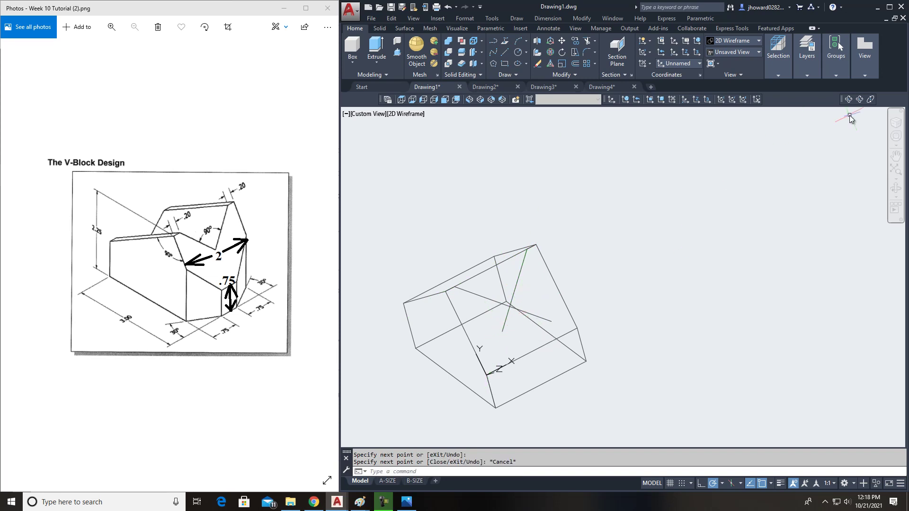
# Trim back the long end of the near V line beyond its crossing with the other V line
pyautogui.click(862, 99)
pyautogui.moveTo(620, 319); pyautogui.dragTo(694, 279)
pyautogui.press('Escape')
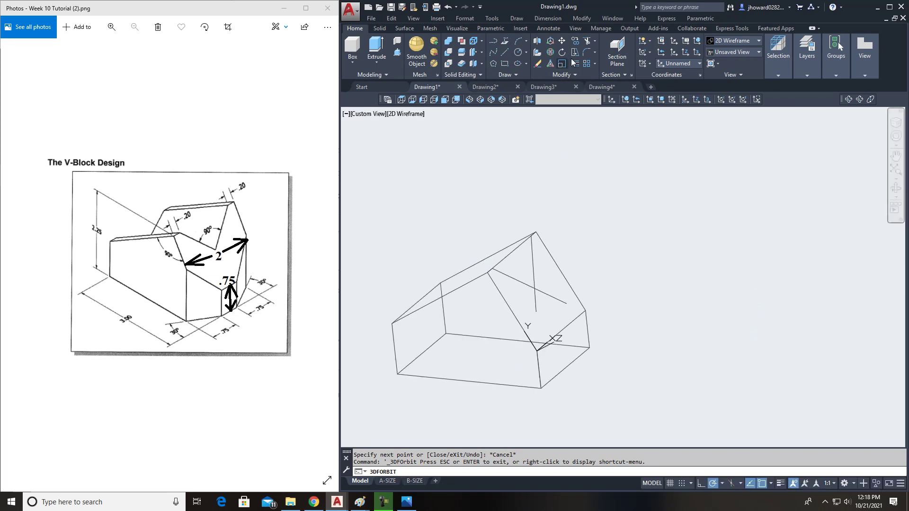
pyautogui.click(587, 41)
pyautogui.press('Return')
pyautogui.click(553, 297)
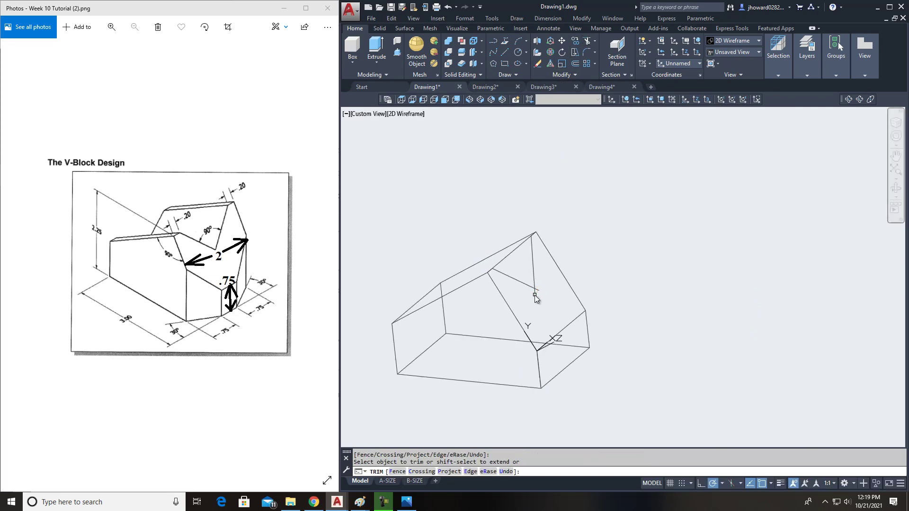
pyautogui.scroll(5, 535, 294)
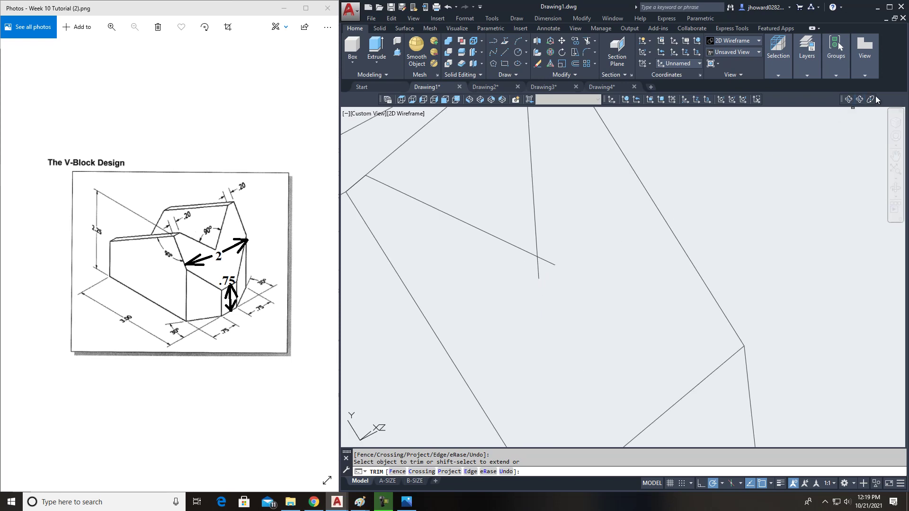
pyautogui.press('Escape')
pyautogui.press('Escape')
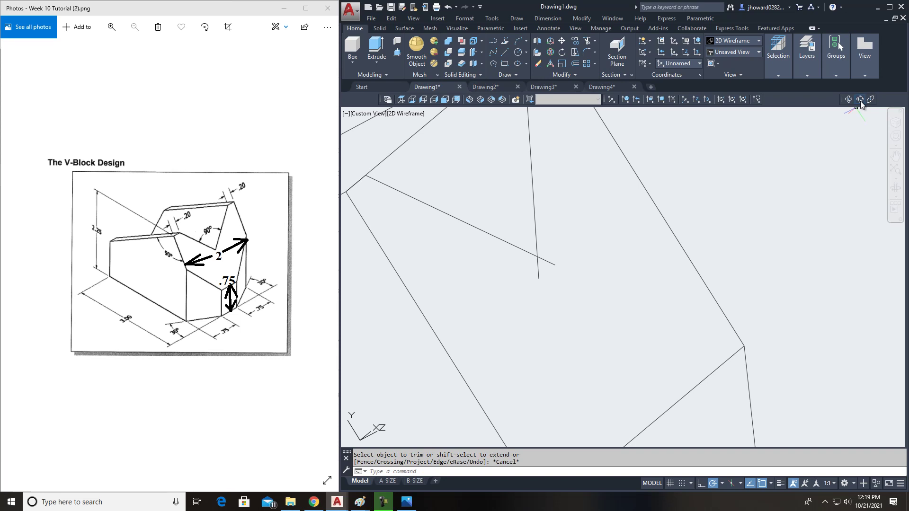
pyautogui.scroll(-5, 618, 227)
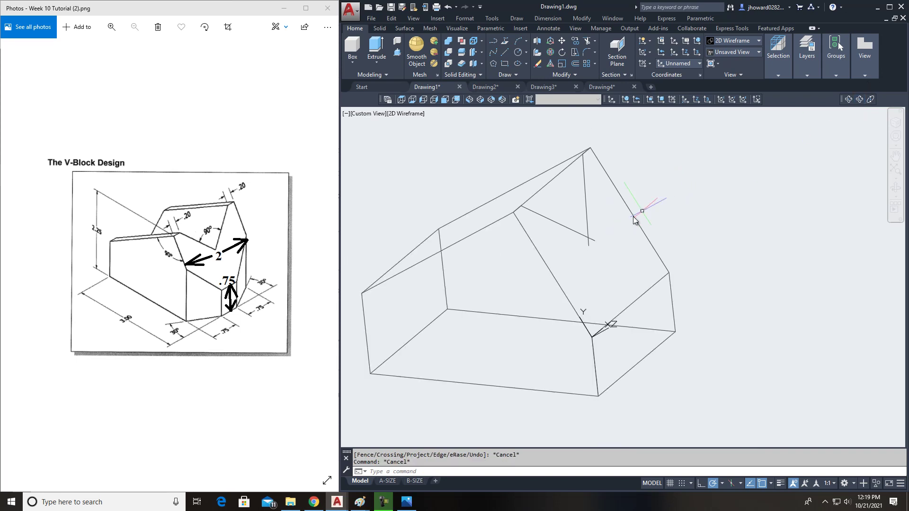
# Trim the remaining overhangs of both V lines so they meet at the bottom of the V
pyautogui.click(857, 99)
pyautogui.moveTo(637, 239); pyautogui.dragTo(595, 284)
pyautogui.press('Escape')
pyautogui.click(587, 40)
pyautogui.press('Return')
pyautogui.click(524, 184)
pyautogui.click(567, 245)
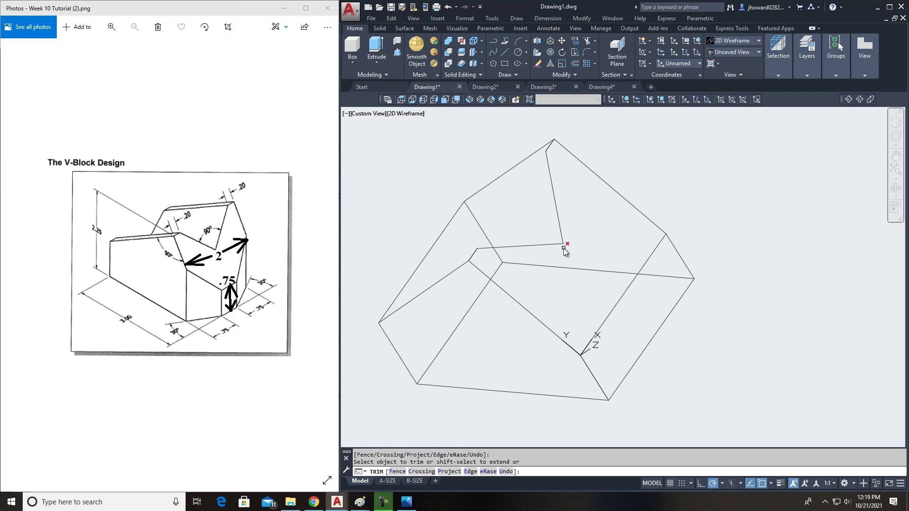
pyautogui.press('Escape')
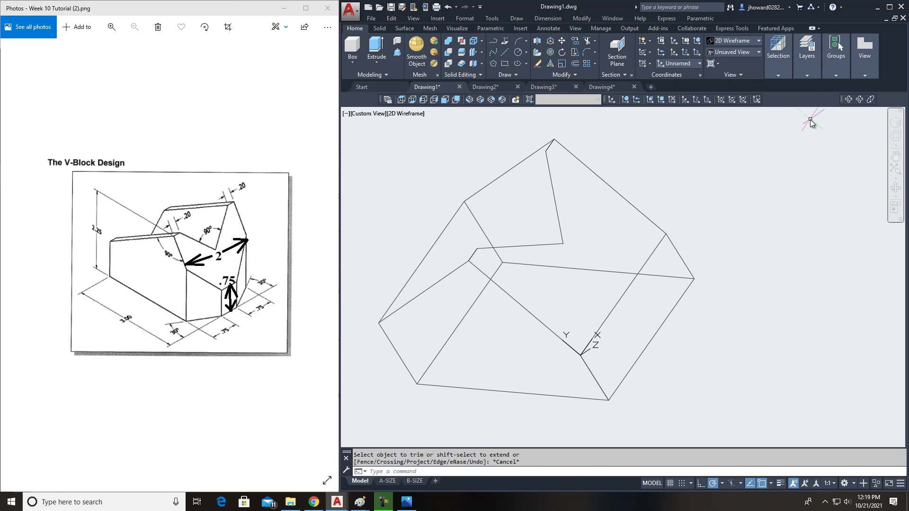
# Draw a depth line from the V's near upper corner to the top edge of the opposite end face, parallel to the adjacent edge
pyautogui.click(860, 99)
pyautogui.moveTo(586, 284); pyautogui.dragTo(642, 283)
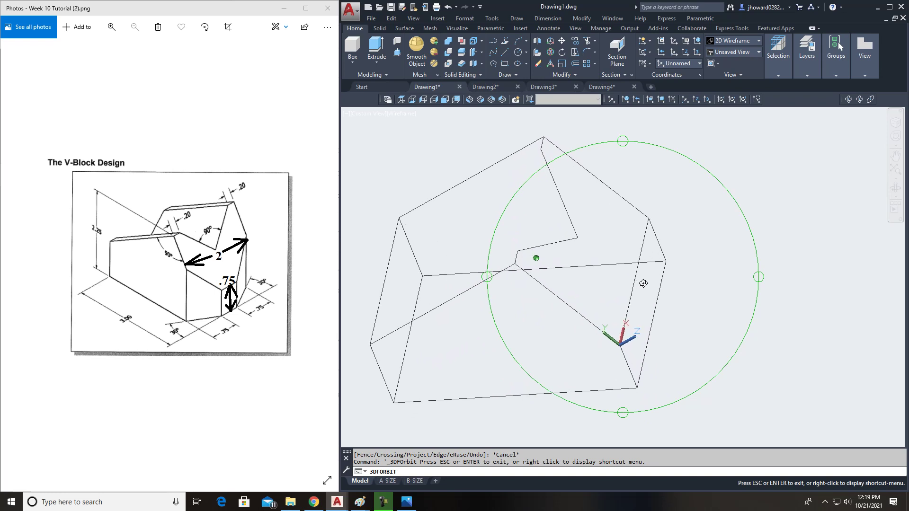
pyautogui.press('Escape')
pyautogui.click(503, 53)
pyautogui.click(517, 251)
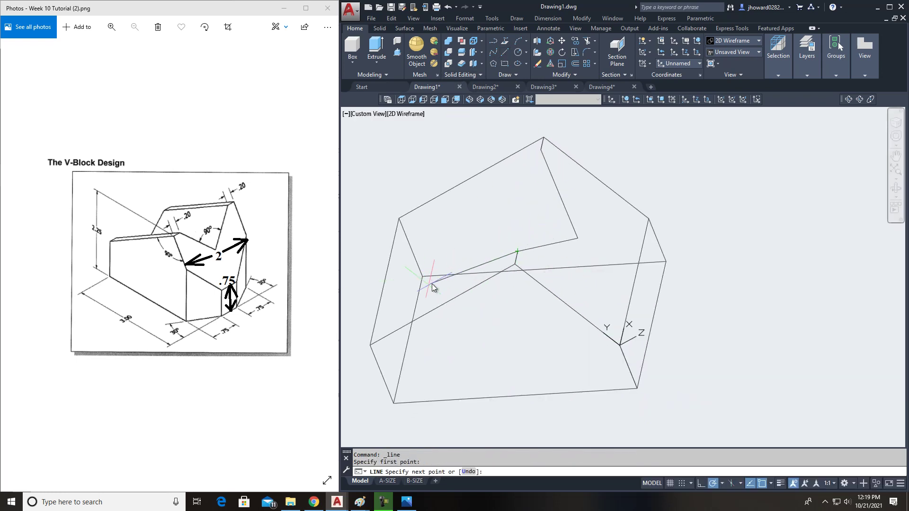
pyautogui.click(373, 334)
pyautogui.press('Return')
# Draw a matching depth line from the V's far upper corner to the top edge of the opposite end face
pyautogui.press('Return')
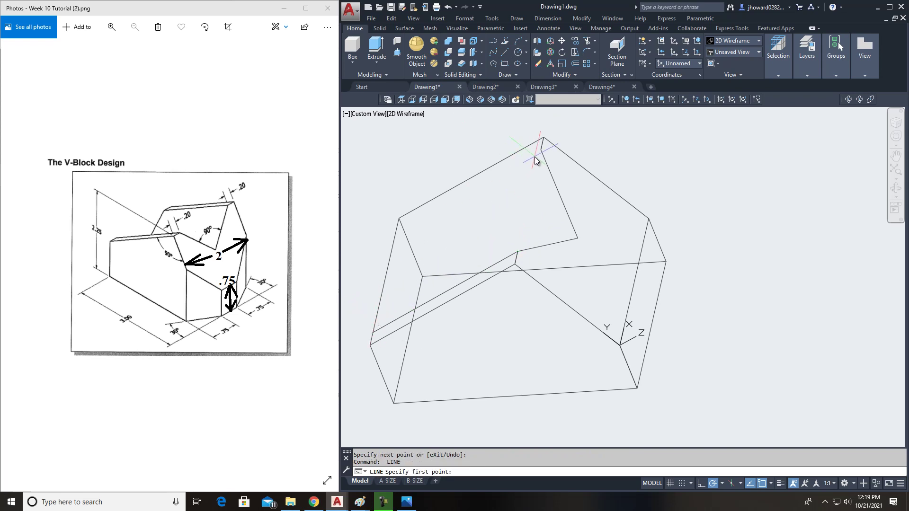
pyautogui.click(541, 150)
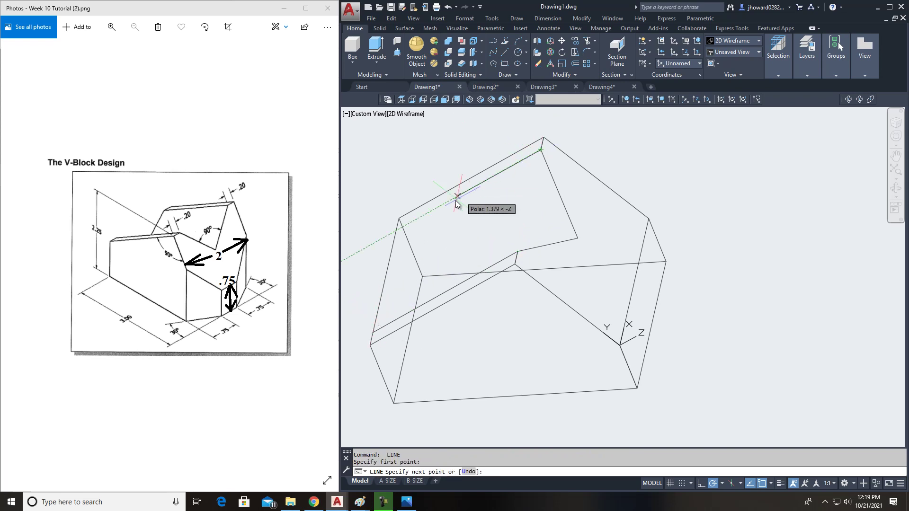
pyautogui.click(396, 230)
pyautogui.press('Escape')
# Examine the wireframe from several angles and compare its orientation and V shape with the tutorial image
pyautogui.scroll(-2, 487, 229)
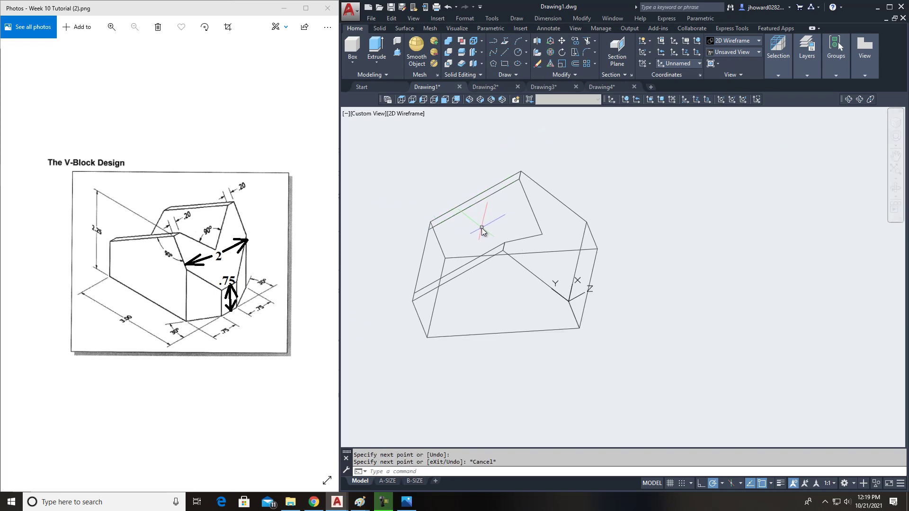
pyautogui.click(859, 99)
pyautogui.moveTo(516, 303)
pyautogui.mouseDown()
pyautogui.moveTo(495, 256)
pyautogui.moveTo(492, 274)
pyautogui.moveTo(513, 310)
pyautogui.mouseUp()
pyautogui.moveTo(439, 230); pyautogui.dragTo(590, 296)
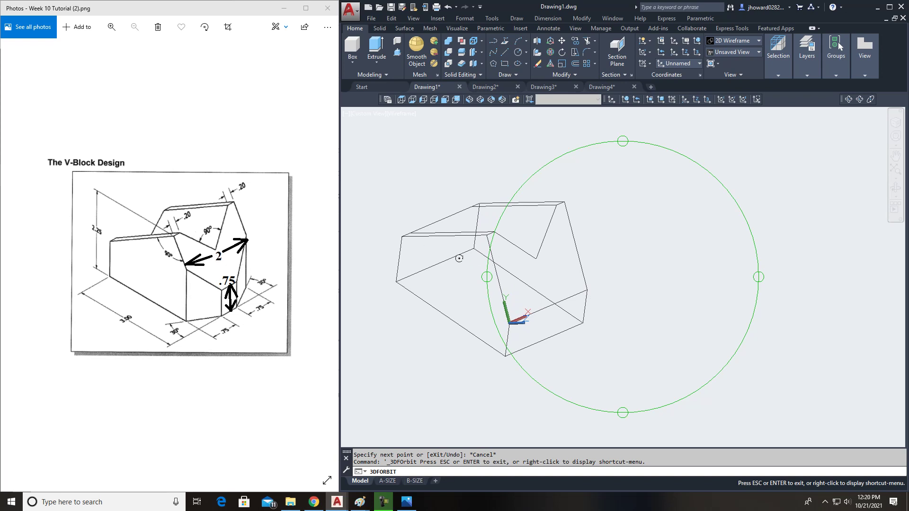
pyautogui.moveTo(525, 302); pyautogui.dragTo(603, 340)
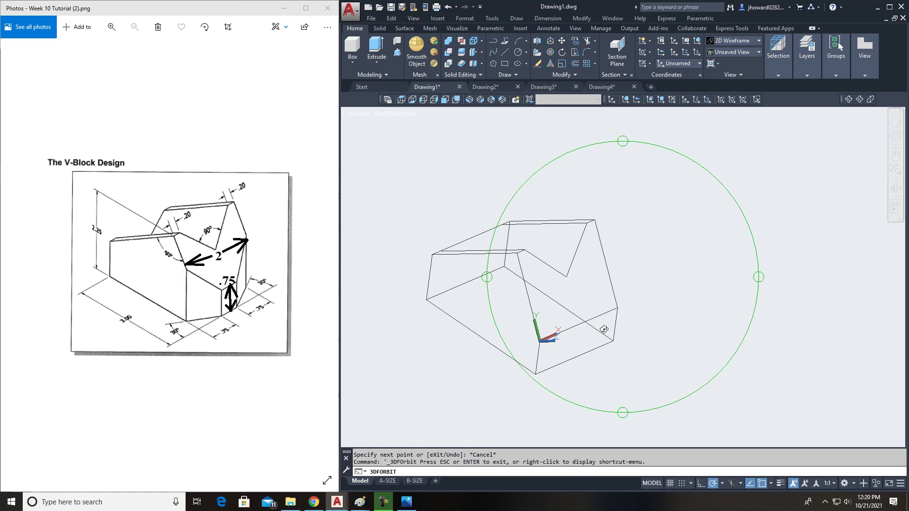
pyautogui.moveTo(603, 330); pyautogui.dragTo(622, 319, button='middle')
pyautogui.moveTo(417, 290); pyautogui.dragTo(423, 322, button='middle')
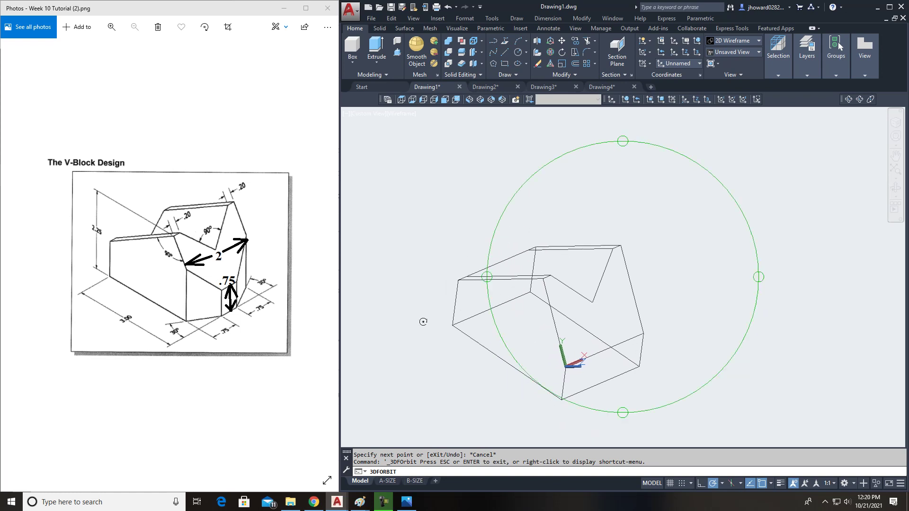
pyautogui.moveTo(619, 345); pyautogui.dragTo(586, 334, button='middle')
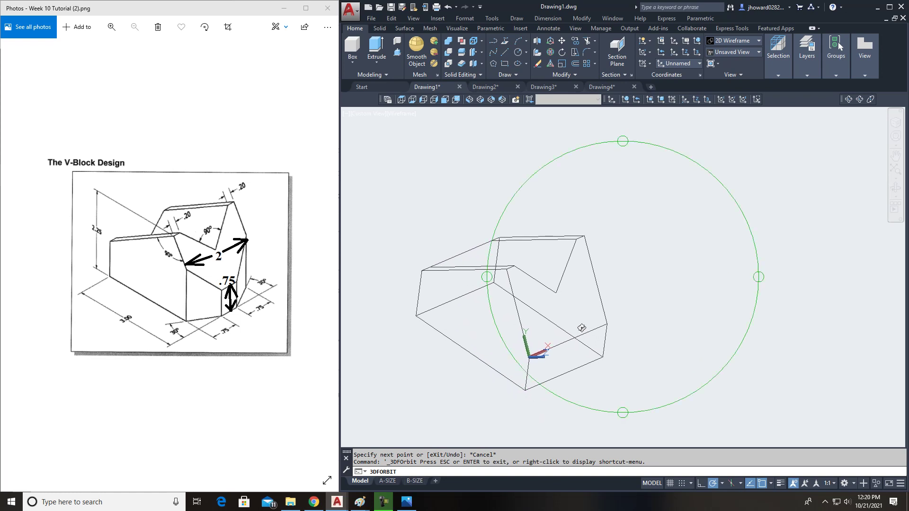
# Try a depth line from the bottom of the V toward the opposite end, inspect it from another angle and erase it
pyautogui.press('Escape')
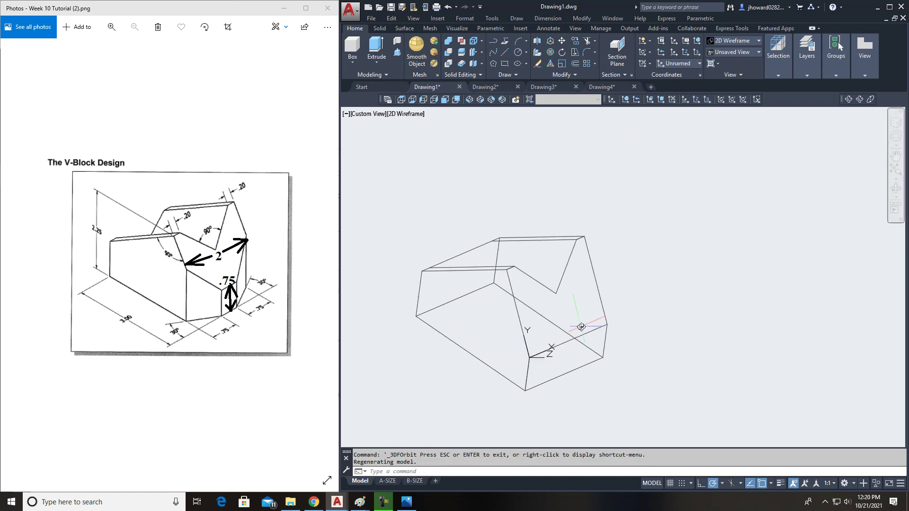
pyautogui.click(505, 53)
pyautogui.click(557, 294)
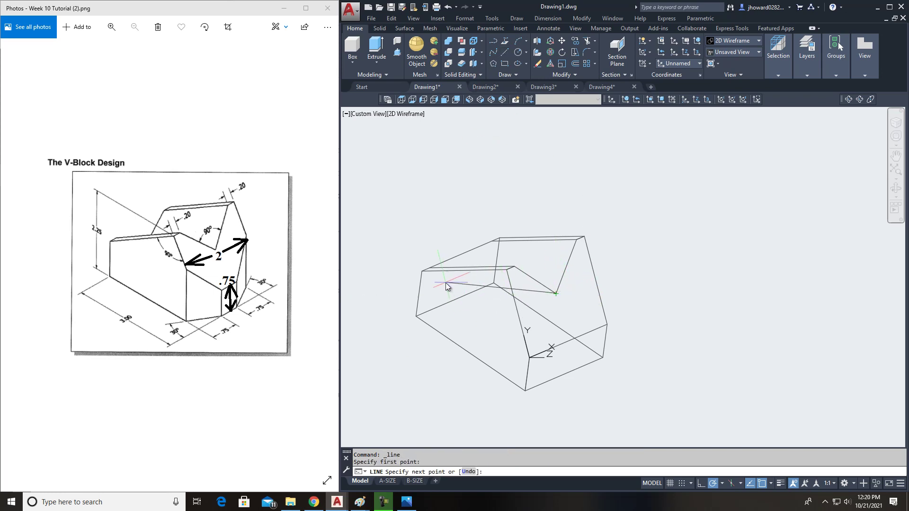
pyautogui.click(458, 316)
pyautogui.press('Escape')
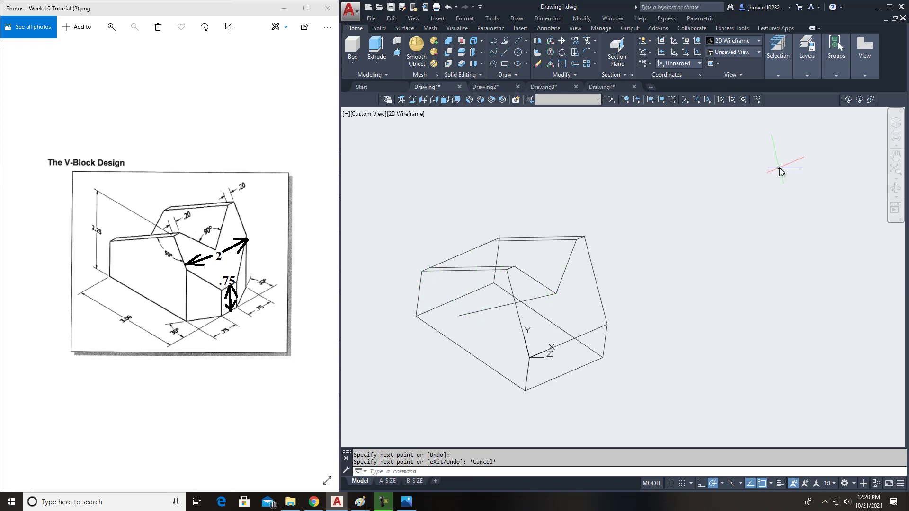
pyautogui.click(858, 100)
pyautogui.moveTo(622, 280); pyautogui.dragTo(637, 324)
pyautogui.press('Escape')
pyautogui.click(509, 313)
pyautogui.press('Delete')
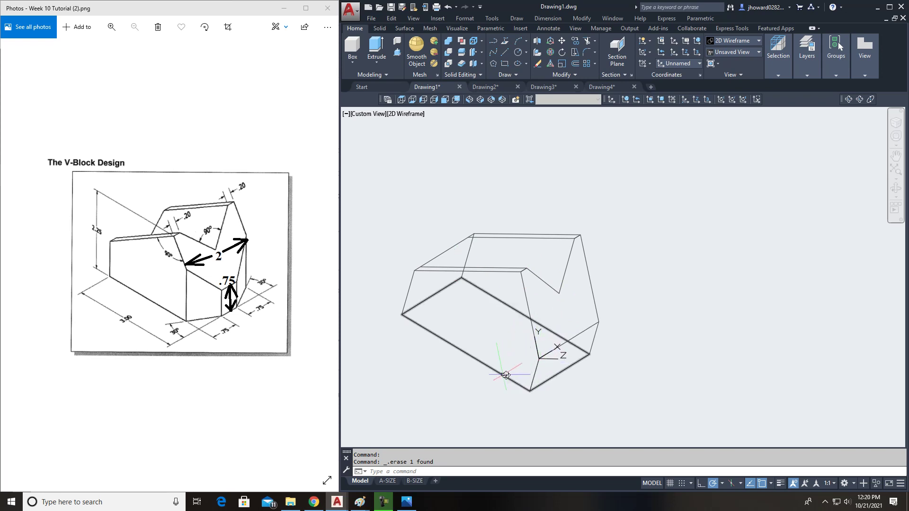
# Restore the World UCS and set the model to the SE Isometric view
pyautogui.click(624, 99)
pyautogui.moveTo(488, 346); pyautogui.dragTo(462, 350, button='middle')
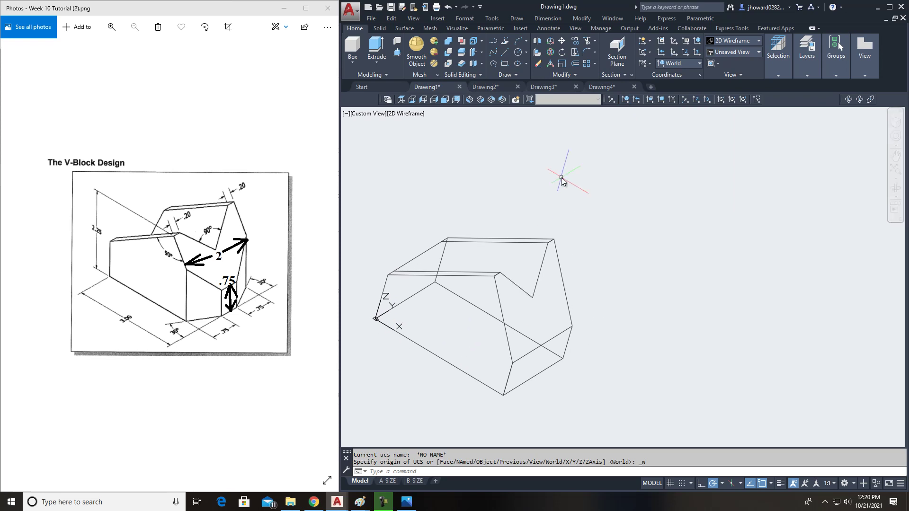
pyautogui.click(480, 99)
pyautogui.scroll(2, 499, 265)
pyautogui.moveTo(505, 334); pyautogui.dragTo(428, 269, button='middle')
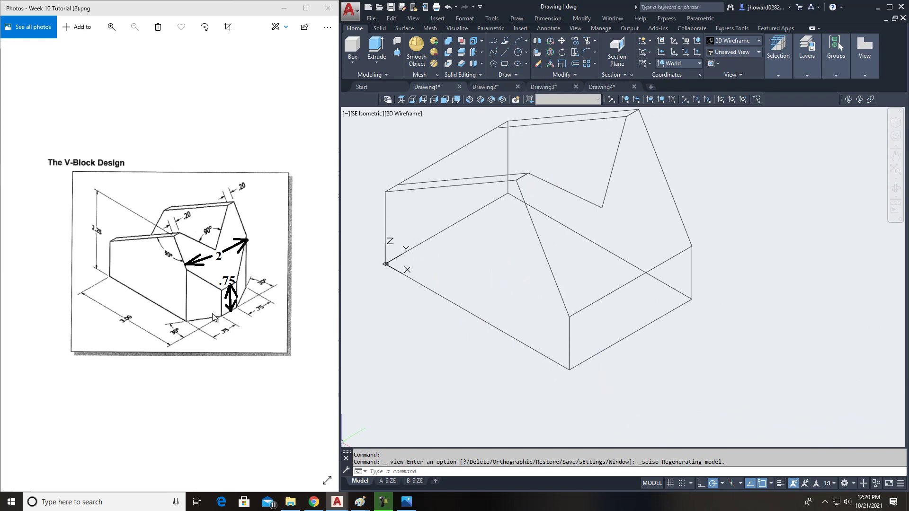
# Explode the base rectangle of the block into separate lines
pyautogui.click(529, 348)
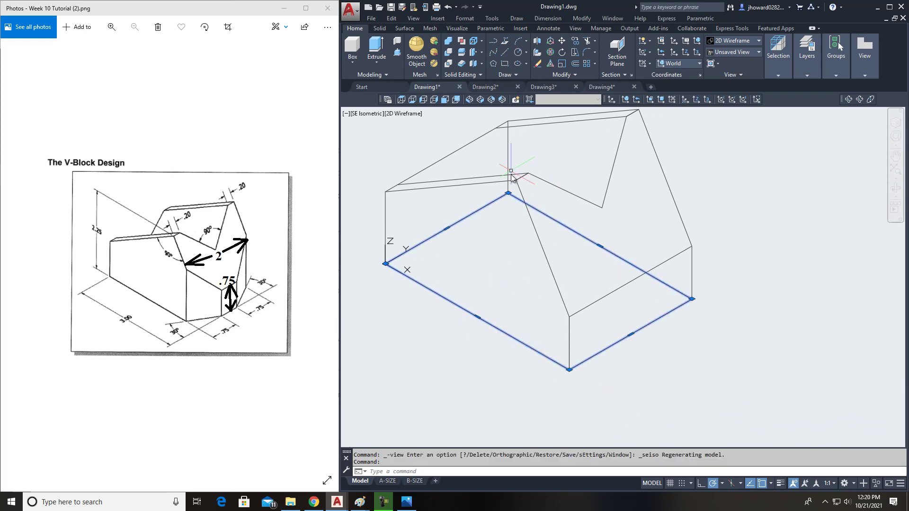
pyautogui.click(571, 75)
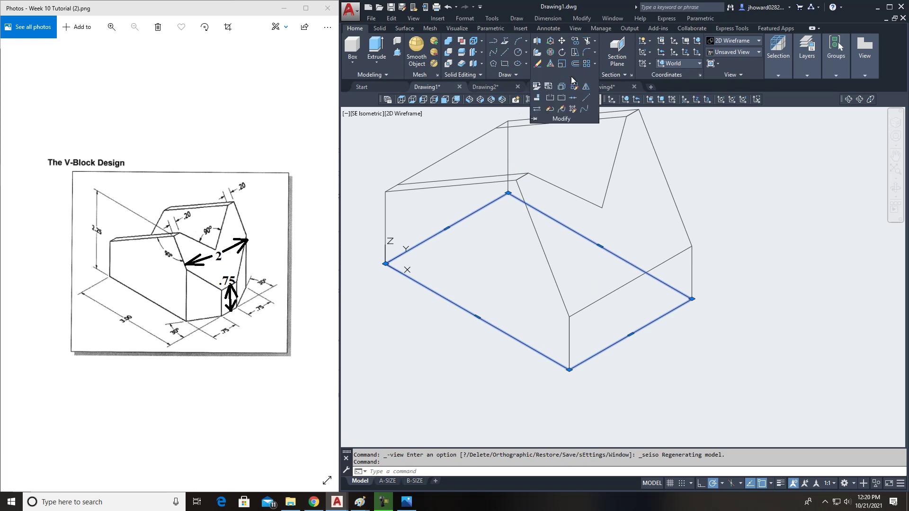
pyautogui.click(563, 87)
pyautogui.press('Escape')
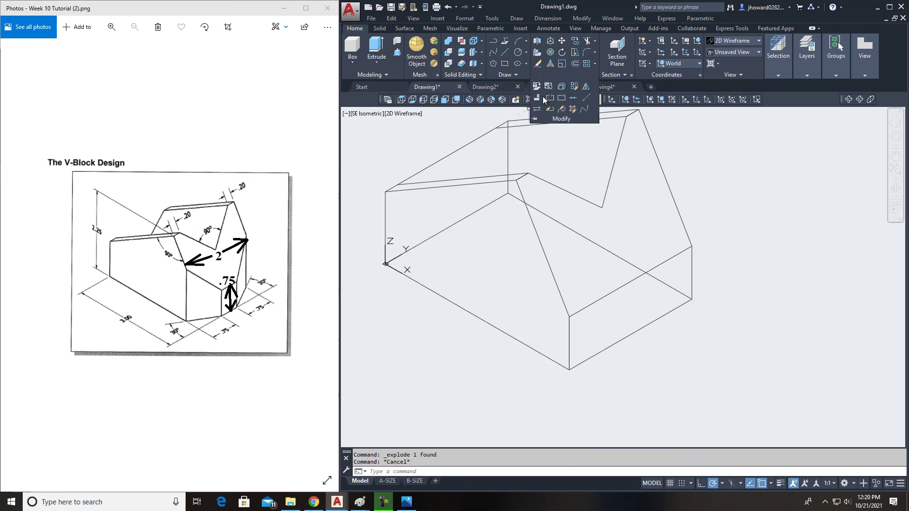
# Draw a line .75 from the near bottom corner along the short end edge, continuing at a polar-tracked angle to the long bottom edge
pyautogui.click(504, 53)
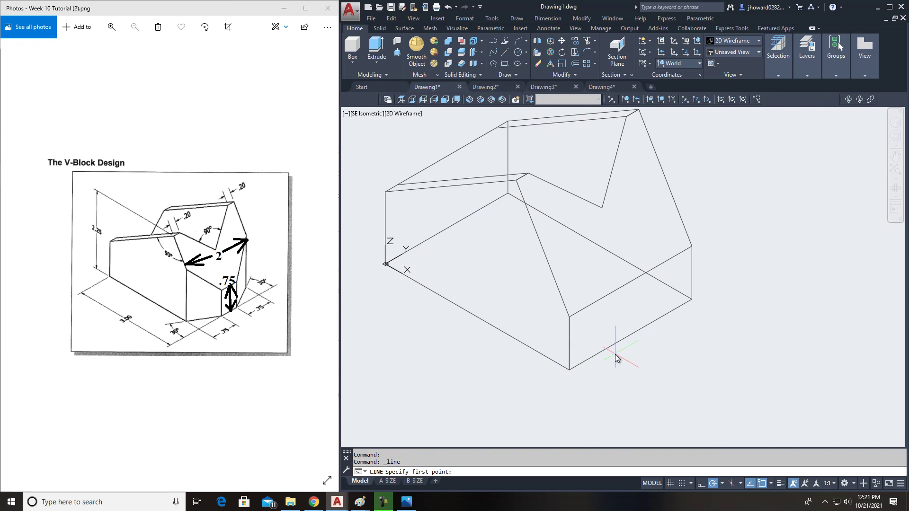
pyautogui.click(573, 373)
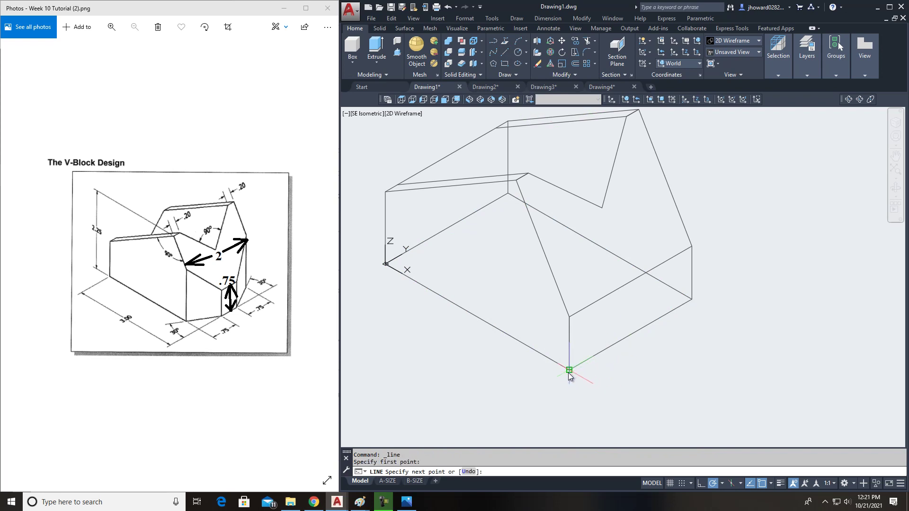
pyautogui.write('.75')
pyautogui.press('Return')
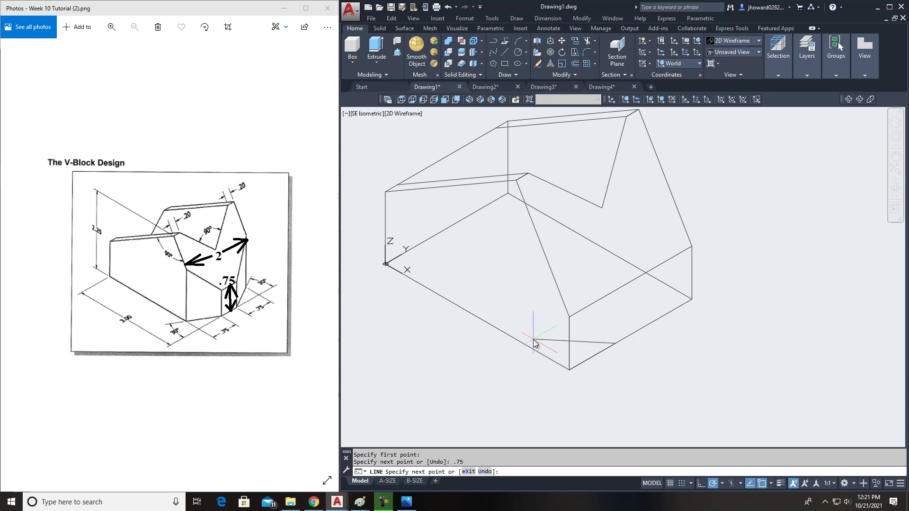
pyautogui.click(722, 483)
pyautogui.click(723, 401)
pyautogui.click(541, 356)
pyautogui.press('Escape')
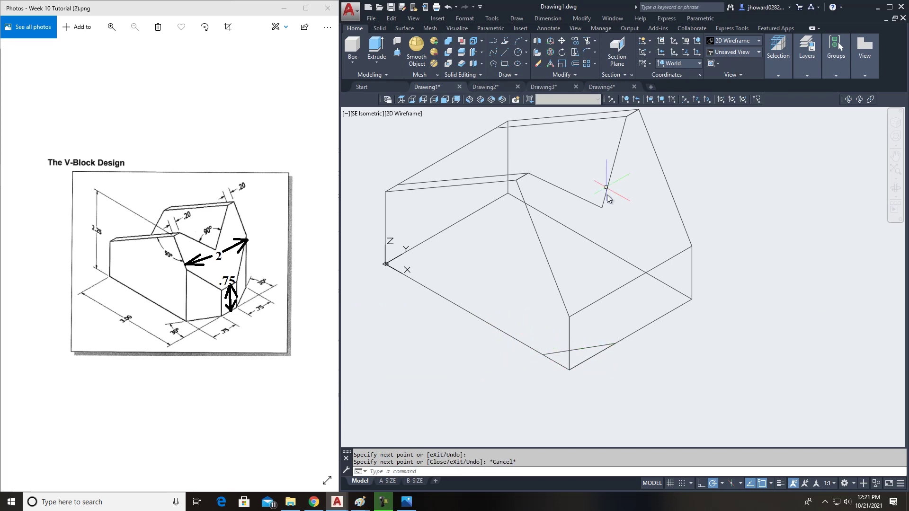
# Check the angle between the new corner-cut line and the short bottom edge with an angular dimension, without placing it
pyautogui.click(547, 29)
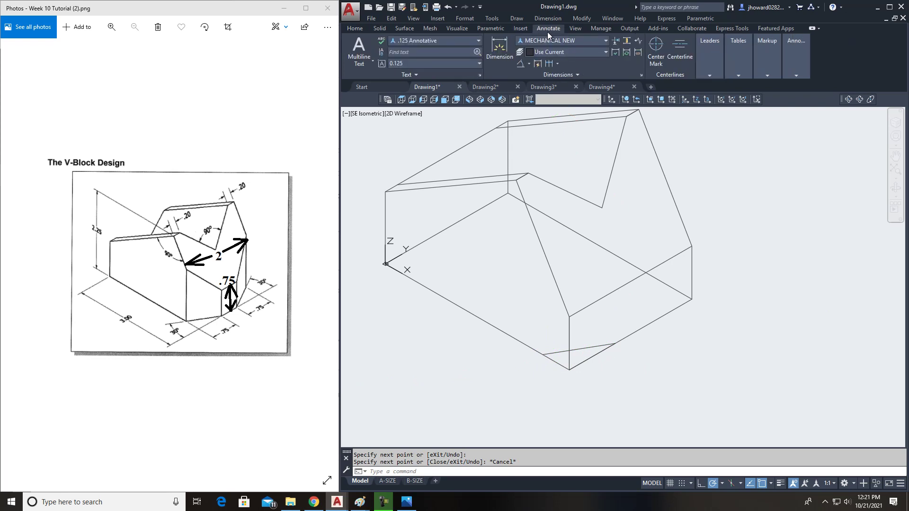
pyautogui.click(521, 63)
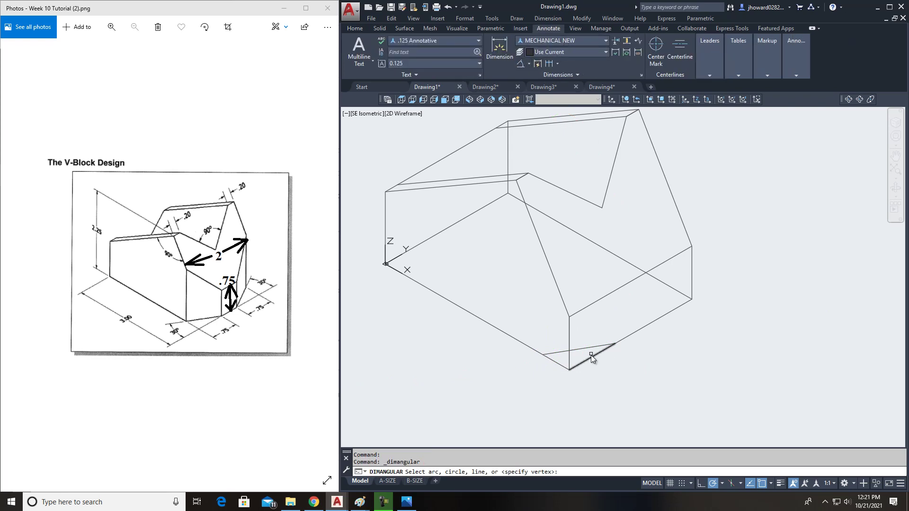
pyautogui.click(589, 350)
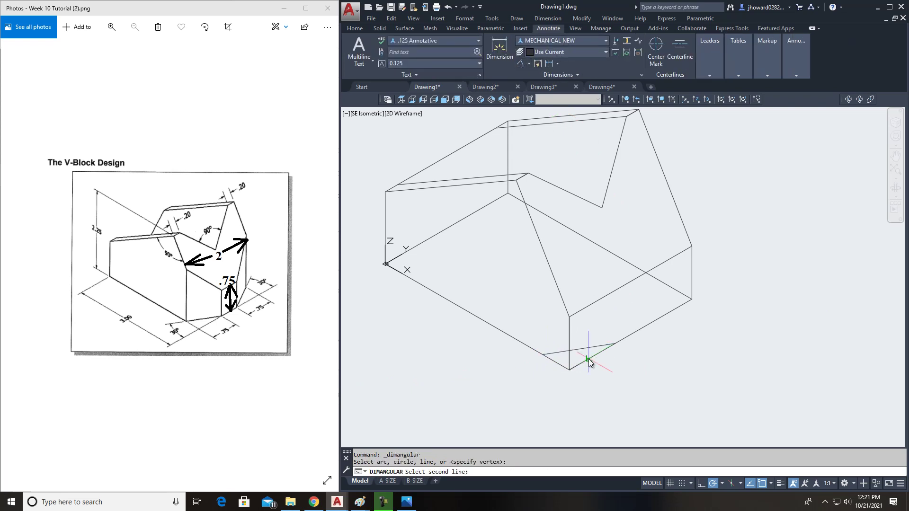
pyautogui.click(589, 358)
pyautogui.press('Escape')
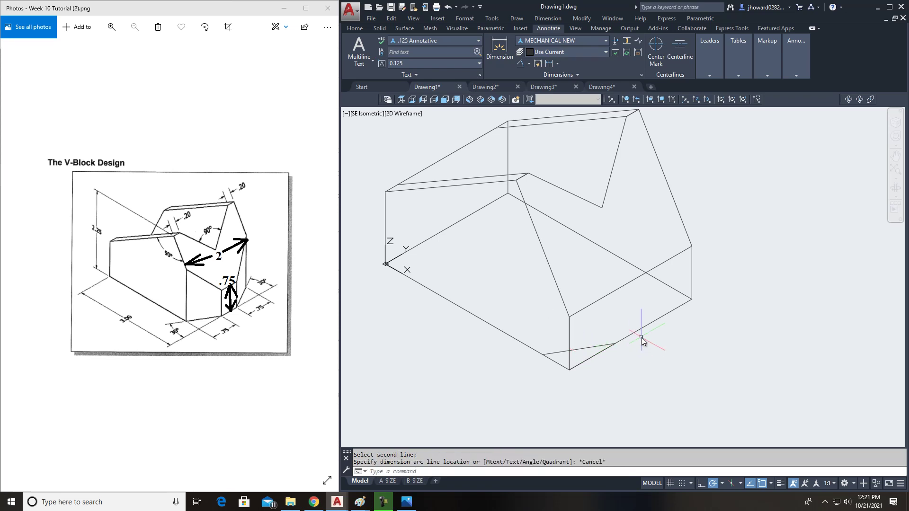
# Draw a vertical line from the corner cut's end on the long bottom edge up to the sloped edge
pyautogui.click(355, 28)
pyautogui.click(502, 52)
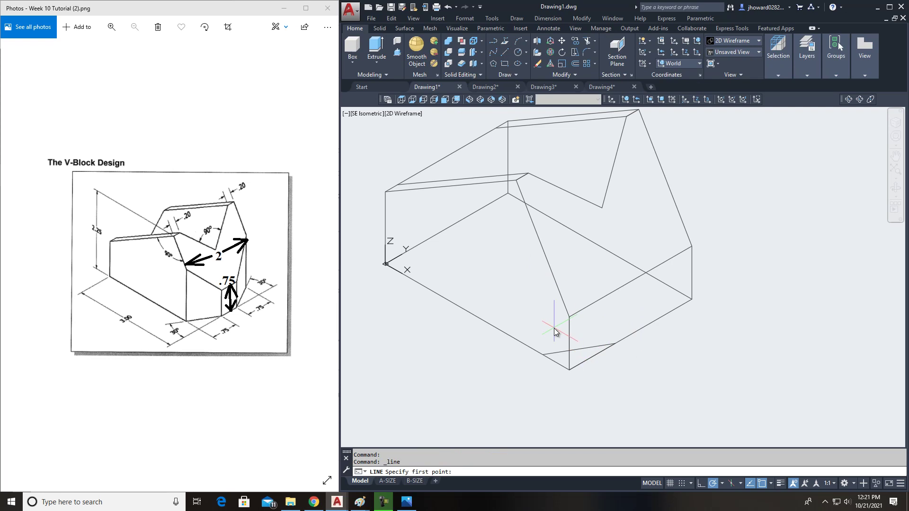
pyautogui.click(543, 354)
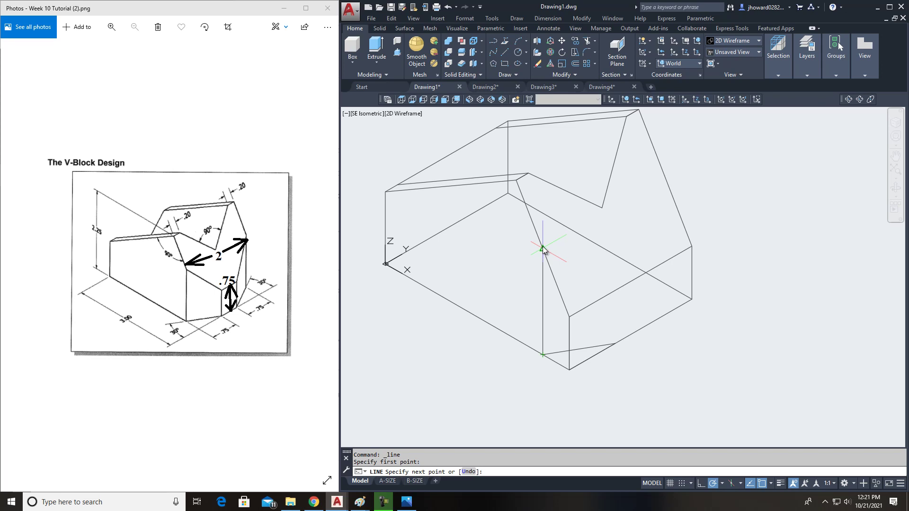
pyautogui.scroll(4, 543, 250)
pyautogui.scroll(3, 543, 256)
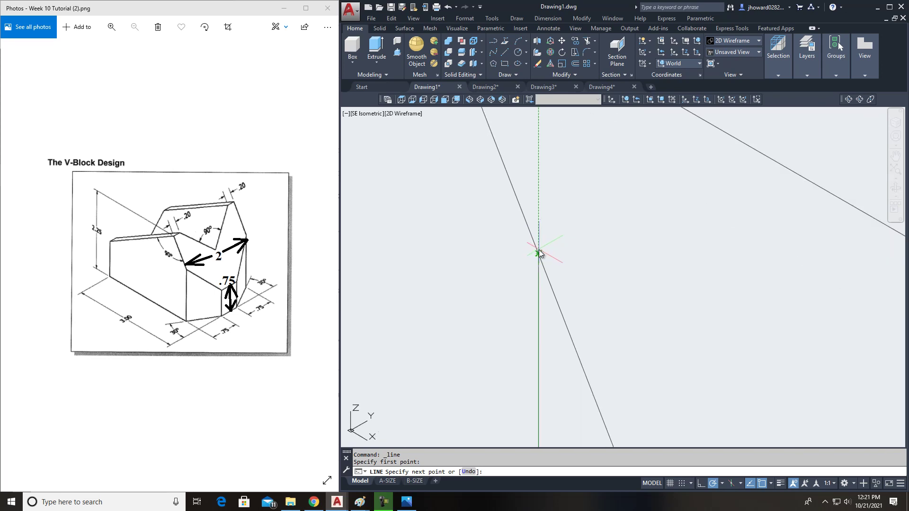
pyautogui.scroll(2, 536, 252)
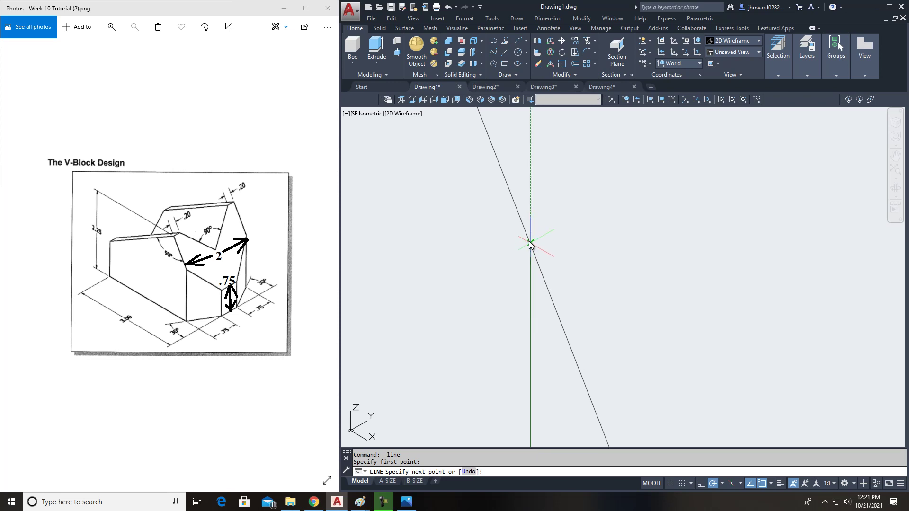
pyautogui.click(531, 248)
pyautogui.press('Escape')
# Draw a vertical line from the cut's other end to the end face's upper edge, and connect it to the first vertical's top
pyautogui.scroll(-5, 544, 246)
pyautogui.scroll(5, 558, 246)
pyautogui.press('space')
pyautogui.click(628, 362)
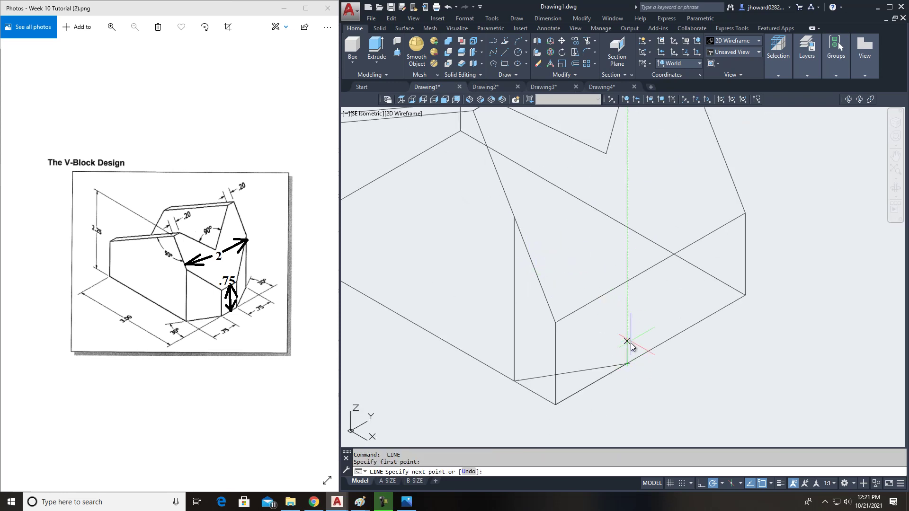
pyautogui.click(627, 280)
pyautogui.click(514, 218)
pyautogui.press('Escape')
# Trim the sloped edge, the end face's upper edge and the long bottom edge back to the corner cut
pyautogui.click(587, 41)
pyautogui.click(535, 268)
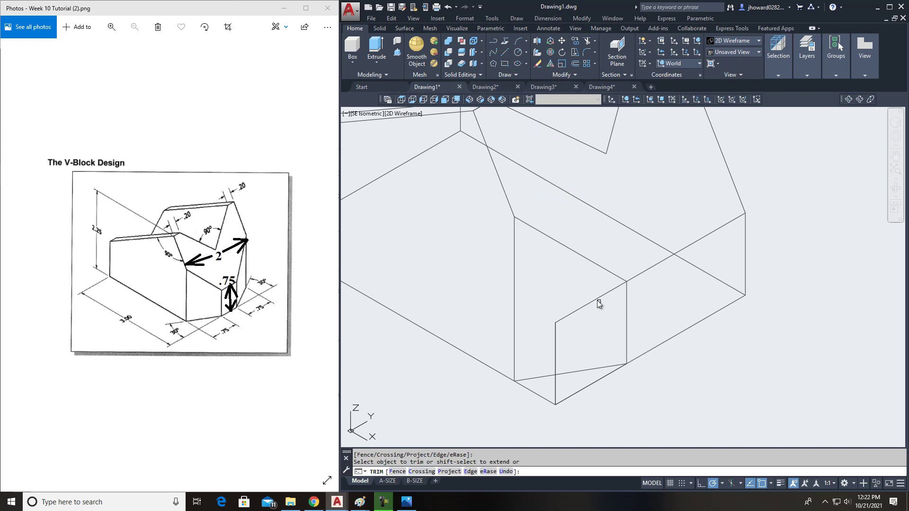
pyautogui.click(556, 337)
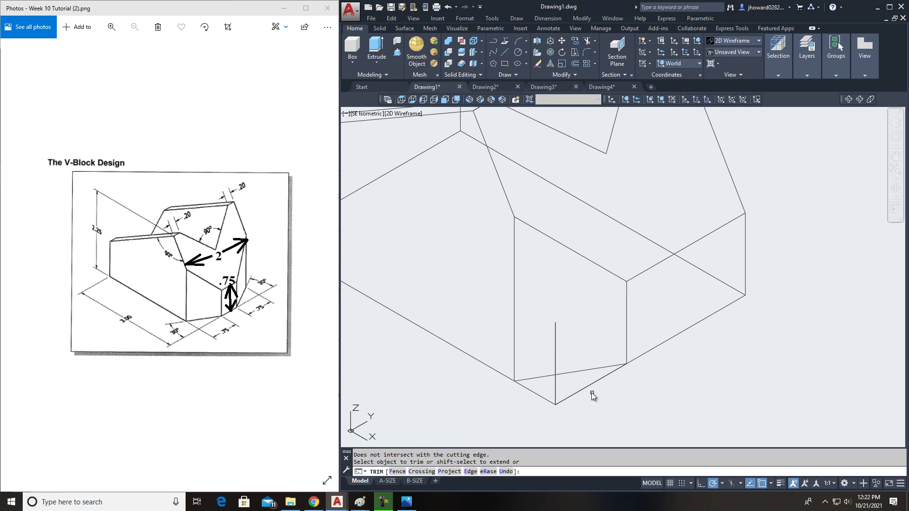
pyautogui.click(536, 393)
pyautogui.press('Escape')
# Erase the leftover vertical corner edge and trim the short bottom edge's overhang beyond the corner cut
pyautogui.click(555, 386)
pyautogui.press('Delete')
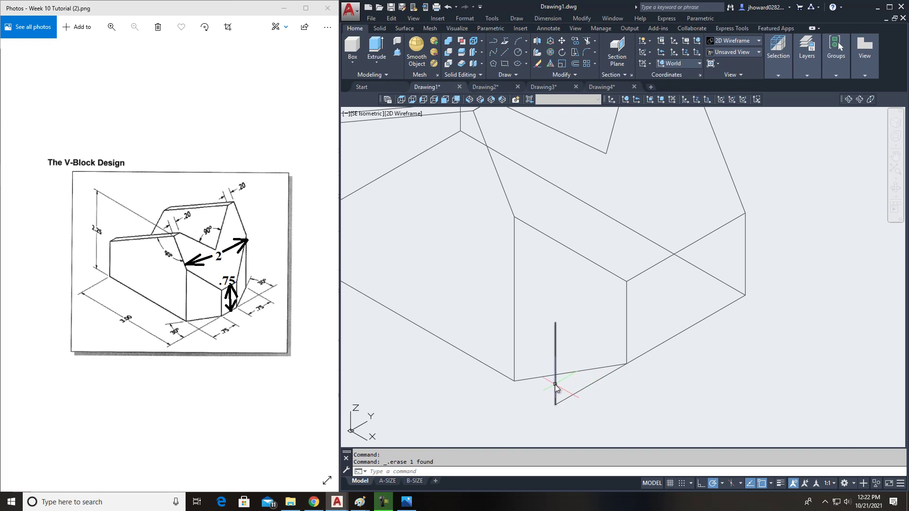
pyautogui.click(576, 52)
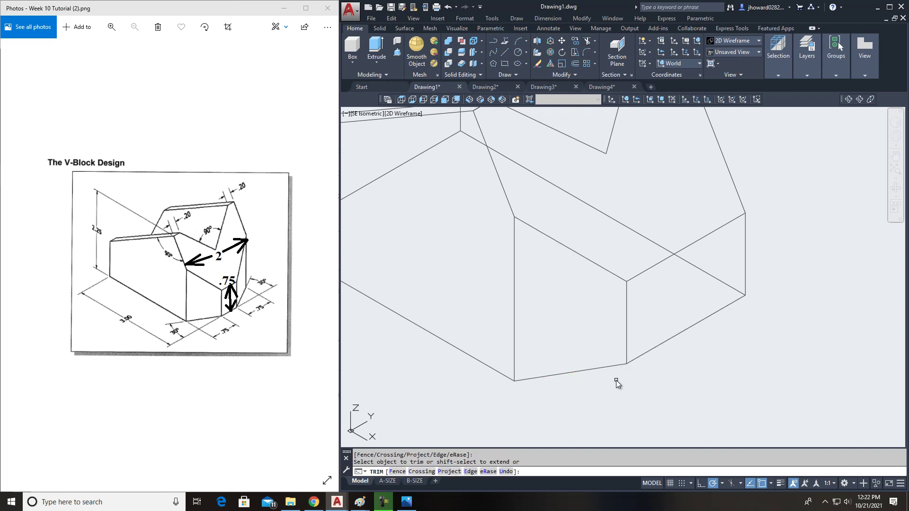
pyautogui.scroll(-3, 616, 379)
pyautogui.press('Escape')
pyautogui.moveTo(641, 365); pyautogui.dragTo(585, 370, button='middle')
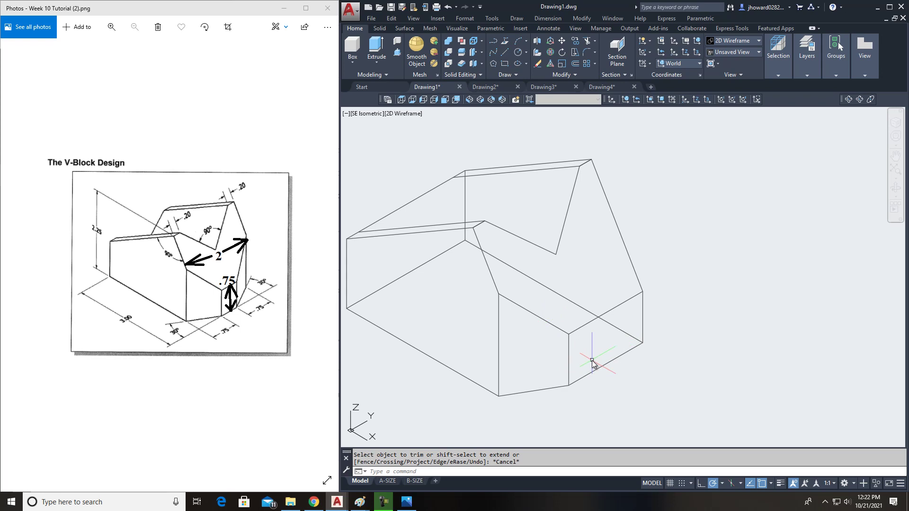
pyautogui.scroll(-2, 589, 362)
pyautogui.click(560, 379)
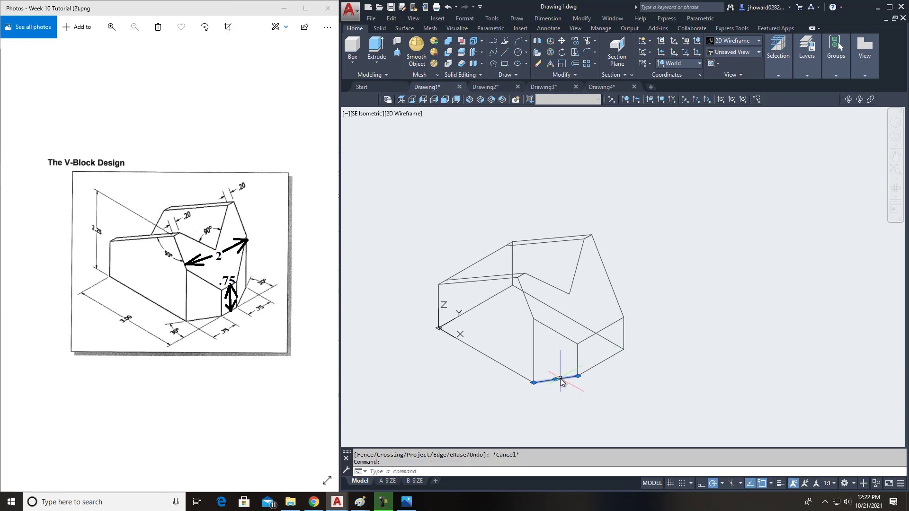
pyautogui.click(567, 74)
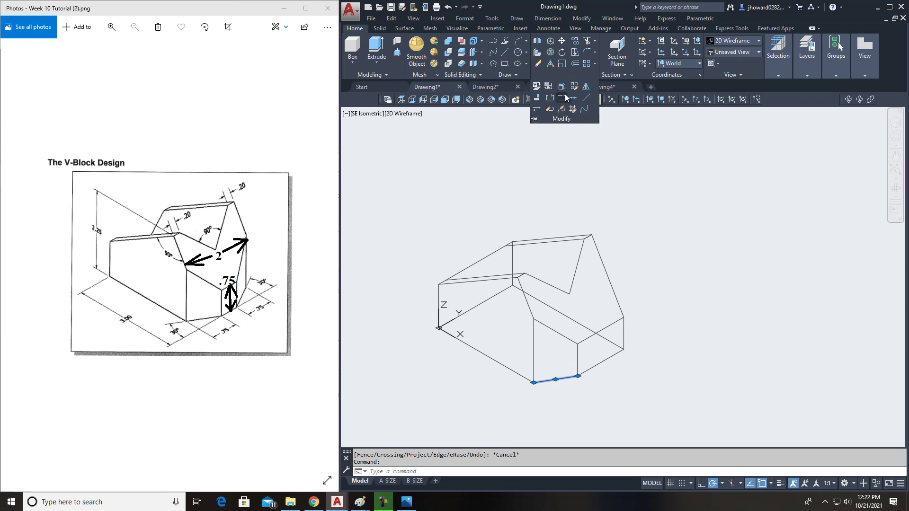
pyautogui.click(586, 87)
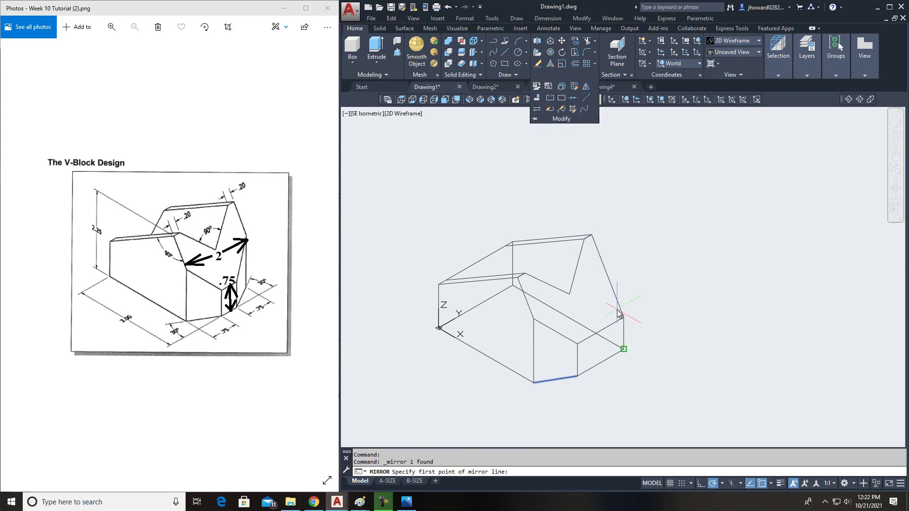
pyautogui.click(599, 363)
pyautogui.click(478, 307)
pyautogui.press('Escape')
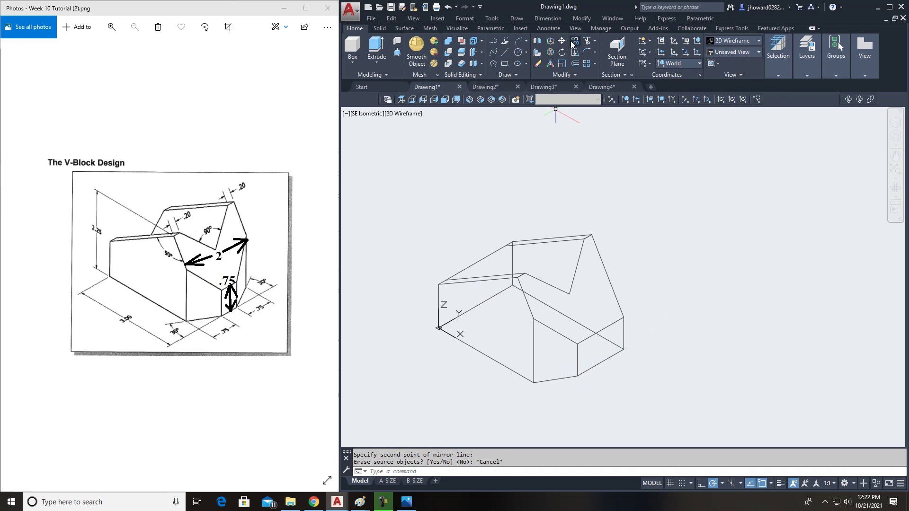
pyautogui.click(556, 379)
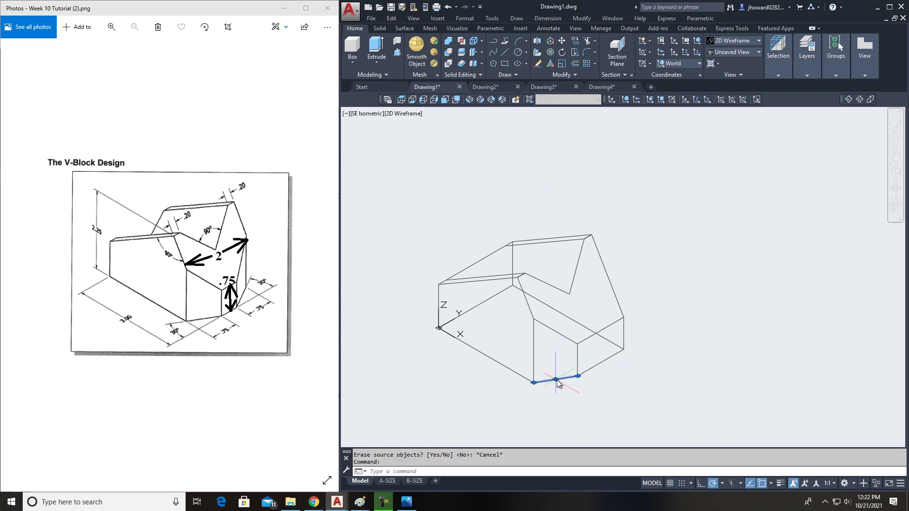
pyautogui.click(573, 76)
pyautogui.click(587, 88)
pyautogui.click(476, 307)
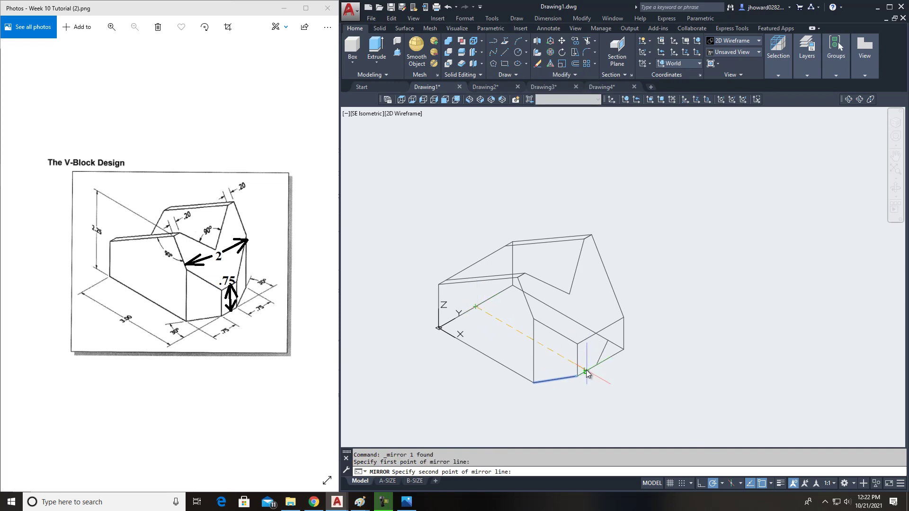
pyautogui.click(586, 370)
pyautogui.press('Escape')
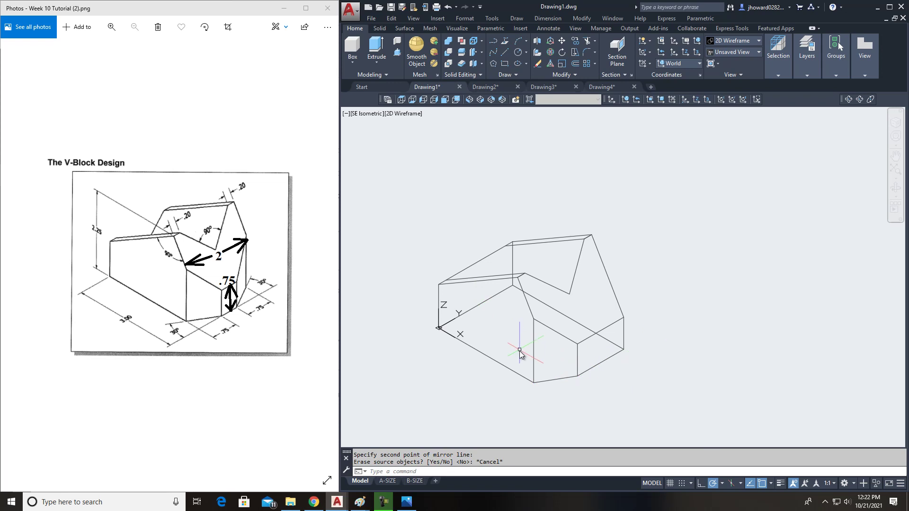
# Mirror the angled corner-cut line on the base across the block's lengthwise centreline, through the short bottom edges' midpoints, keeping the original
pyautogui.click(563, 74)
pyautogui.press('space')
pyautogui.click(561, 379)
pyautogui.press('space')
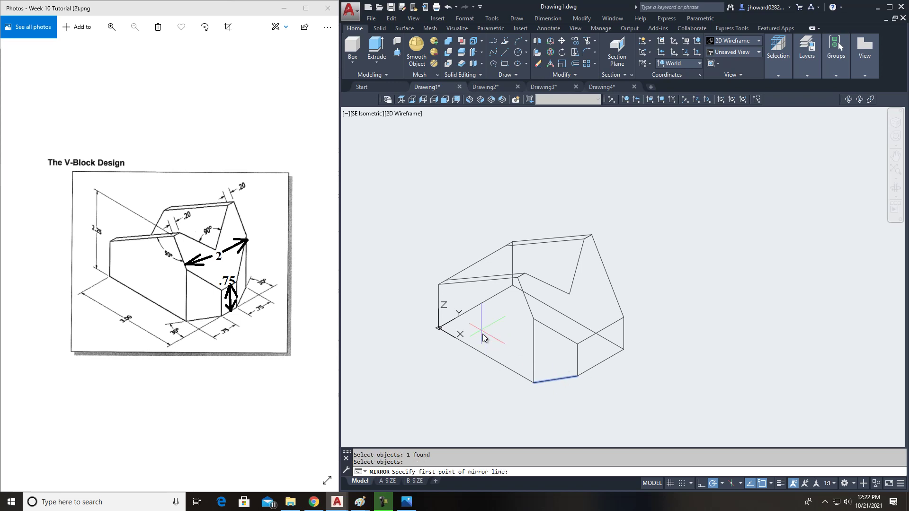
pyautogui.click(475, 308)
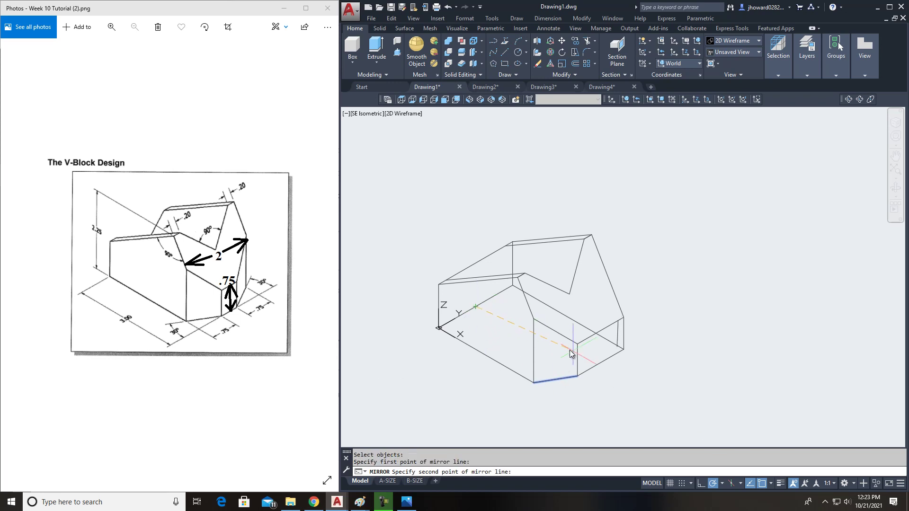
pyautogui.click(587, 374)
pyautogui.press('Return')
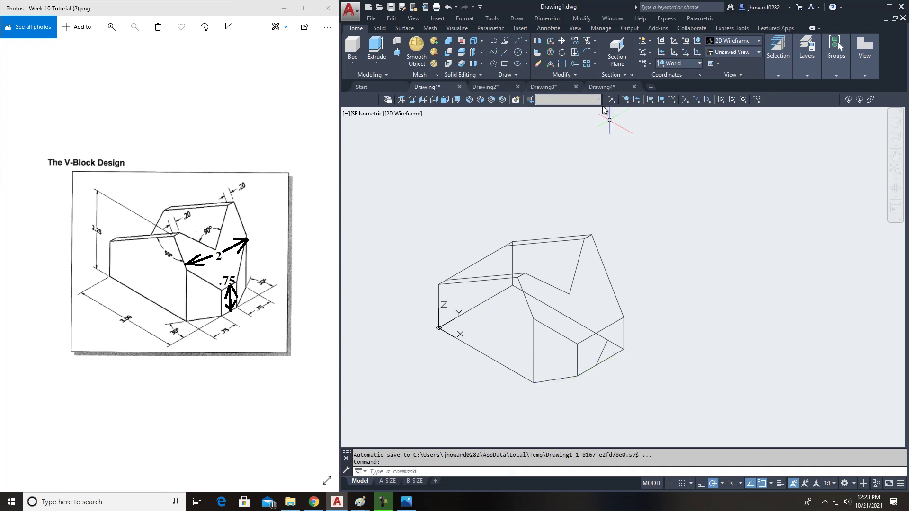
# Draw a vertical line from the mirrored cut's end on the short bottom edge up to the end face's upper edge
pyautogui.click(504, 53)
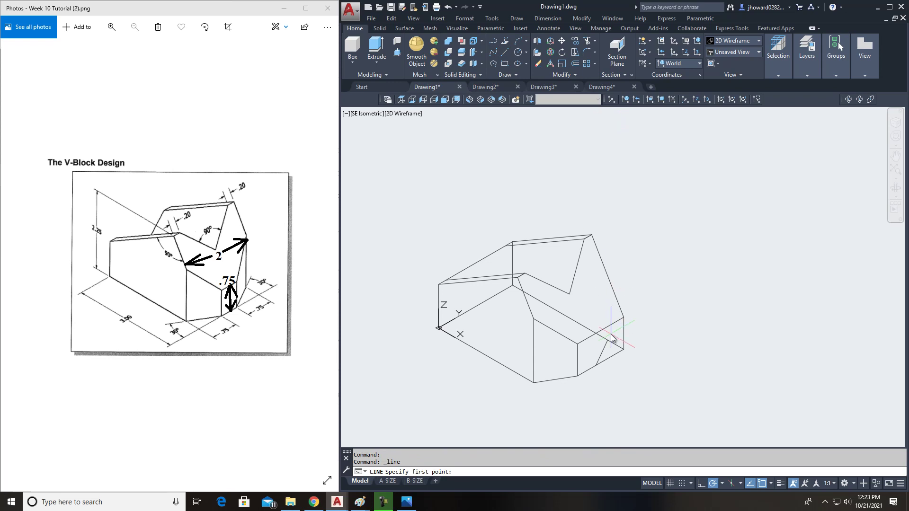
pyautogui.click(595, 368)
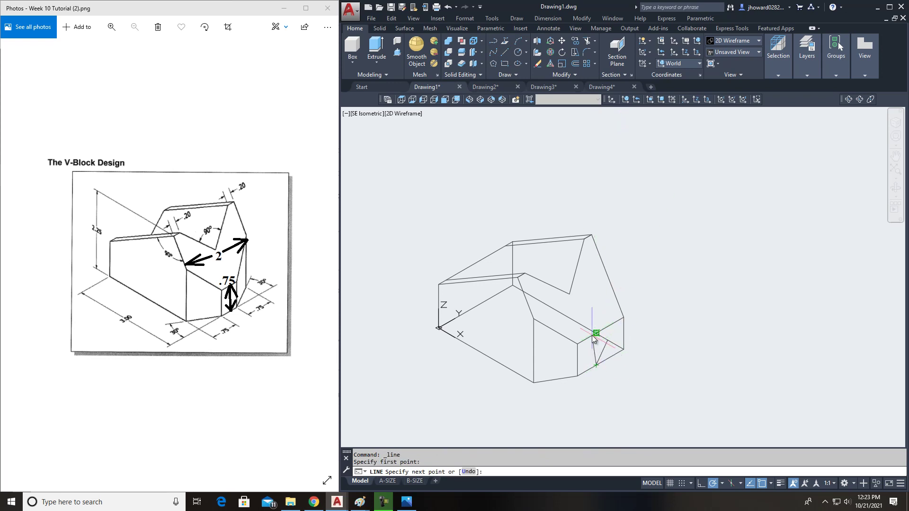
pyautogui.scroll(5, 610, 331)
pyautogui.scroll(4, 635, 306)
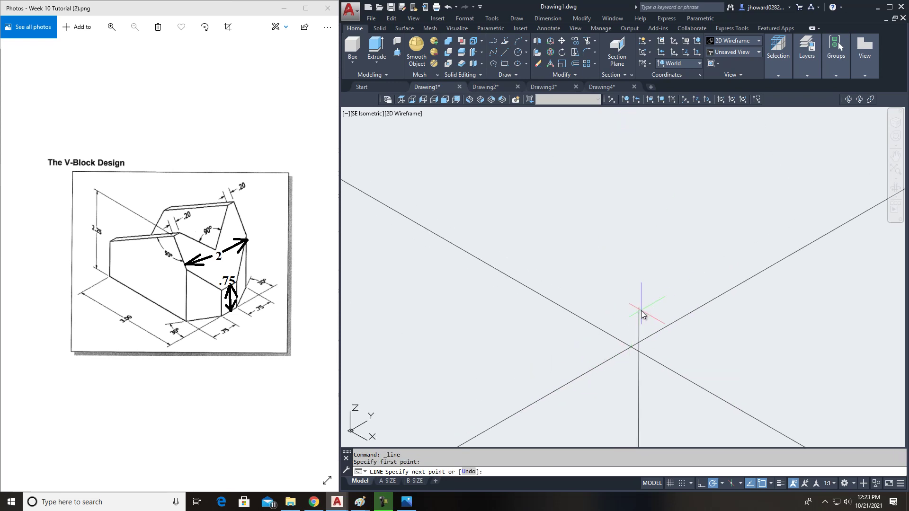
pyautogui.click(630, 351)
pyautogui.scroll(-3, 652, 323)
pyautogui.scroll(-5, 652, 322)
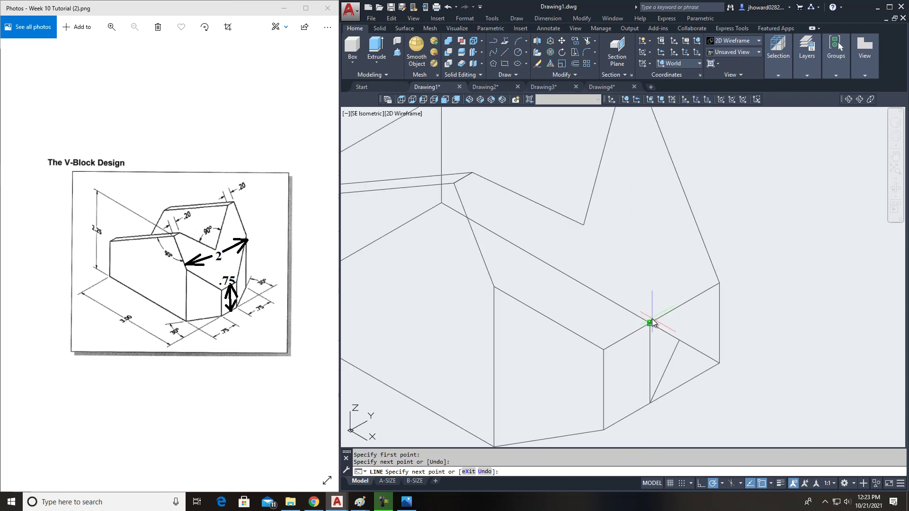
pyautogui.press('Return')
# Draw a vertical line from the mirrored cut's other end up to the far sloped edge, and connect it to the first vertical's top
pyautogui.press('Return')
pyautogui.click(683, 342)
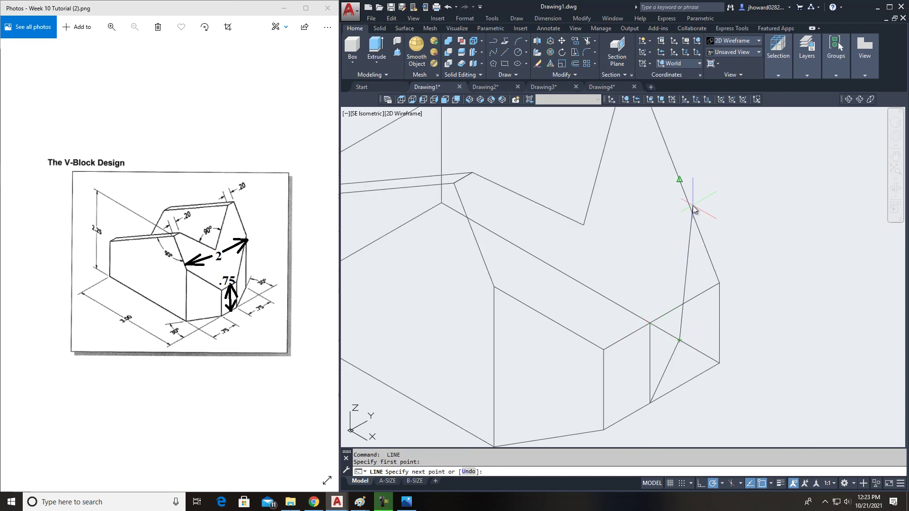
pyautogui.scroll(4, 680, 176)
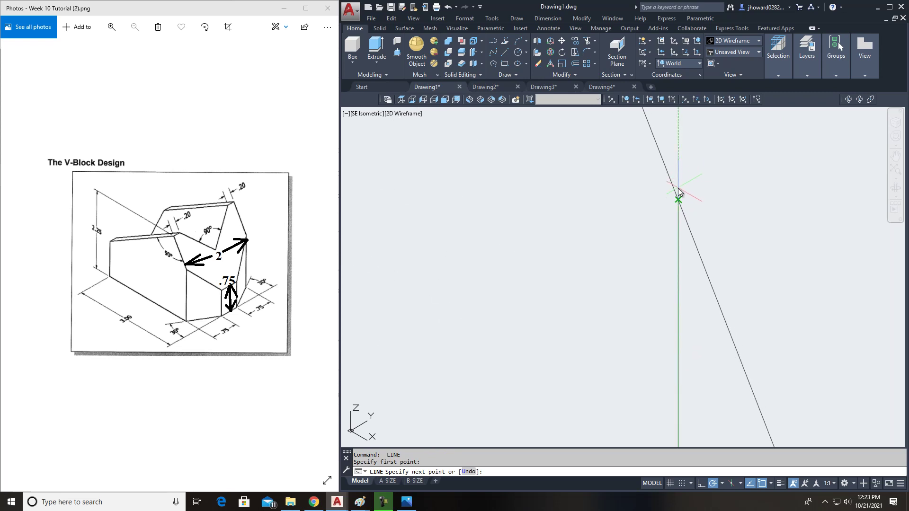
pyautogui.click(678, 197)
pyautogui.scroll(-4, 678, 198)
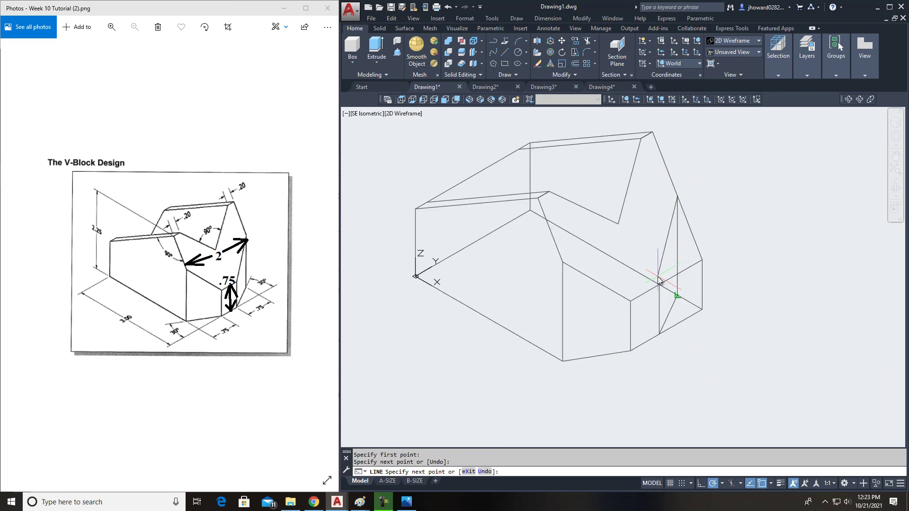
pyautogui.click(677, 278)
pyautogui.press('Escape')
# Trim the sloped, end-face and bottom edges back to the mirrored corner cut, and erase the leftover vertical corner edge
pyautogui.moveTo(713, 240); pyautogui.dragTo(669, 237, button='middle')
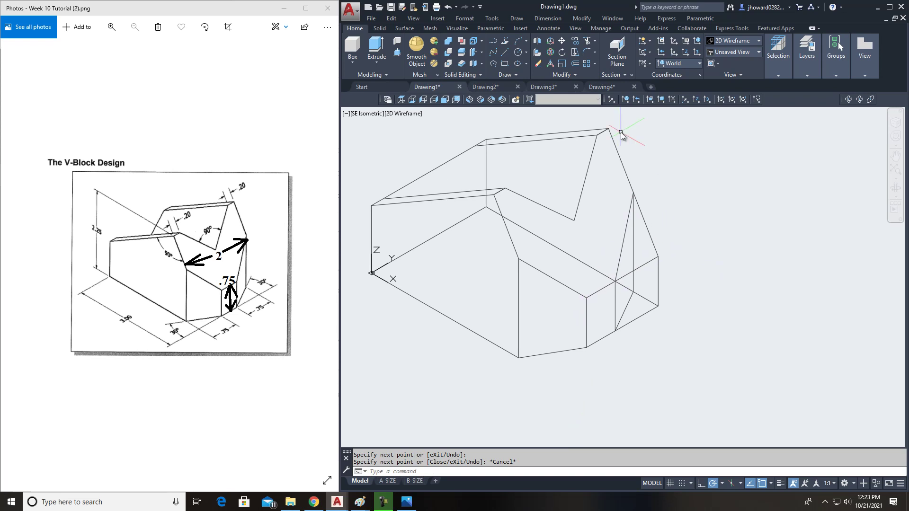
pyautogui.click(587, 41)
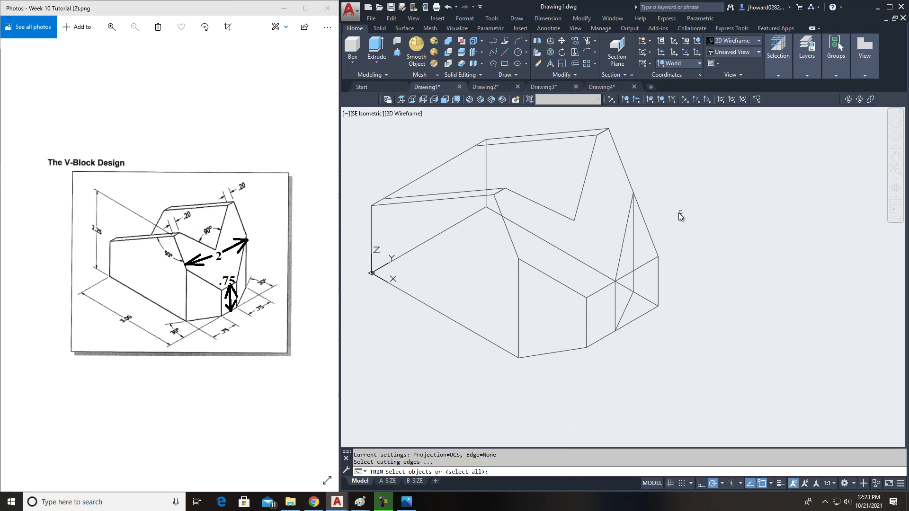
pyautogui.click(648, 239)
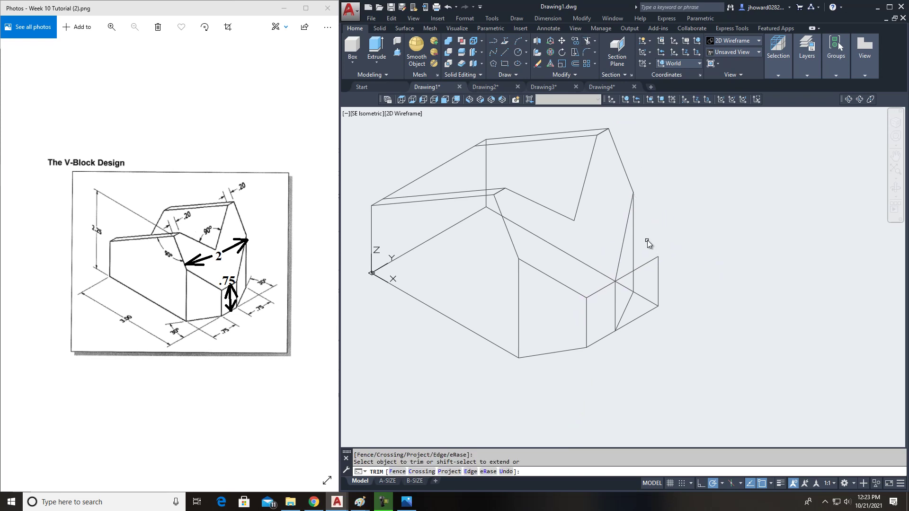
pyautogui.click(643, 297)
pyautogui.click(644, 264)
pyautogui.press('Escape')
pyautogui.moveTo(669, 314); pyautogui.dragTo(653, 284)
pyautogui.press('Delete')
# Orbit the wireframe to examine both corner cuts, and restore the SE Isometric view
pyautogui.click(866, 67)
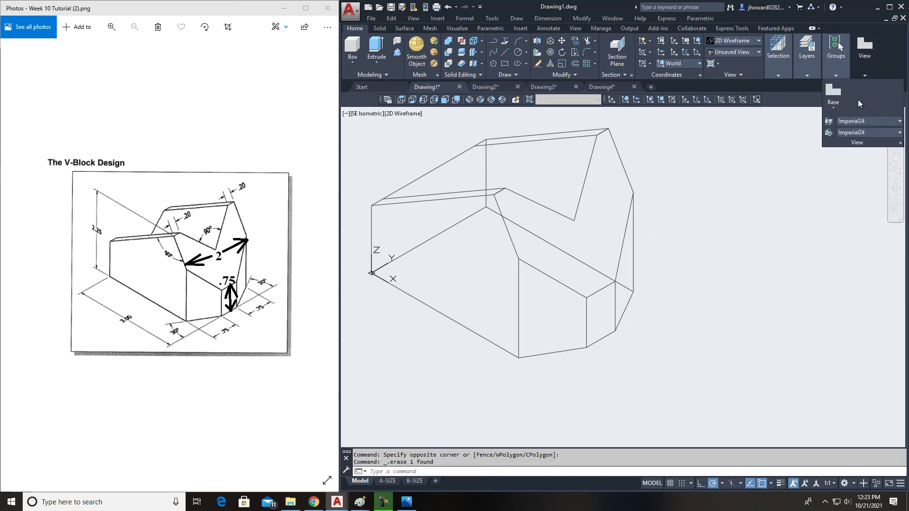
pyautogui.press('Escape')
pyautogui.click(860, 99)
pyautogui.moveTo(685, 264); pyautogui.dragTo(692, 217)
pyautogui.click(481, 100)
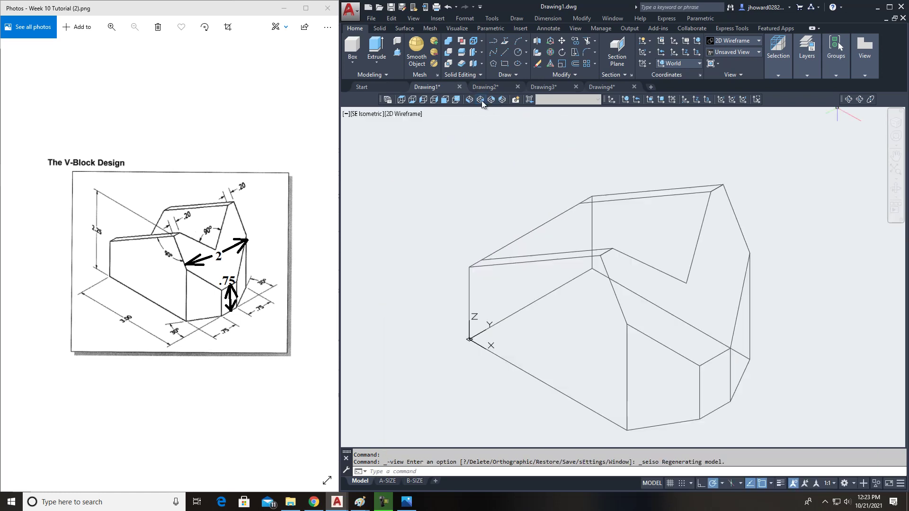
pyautogui.scroll(-3, 497, 189)
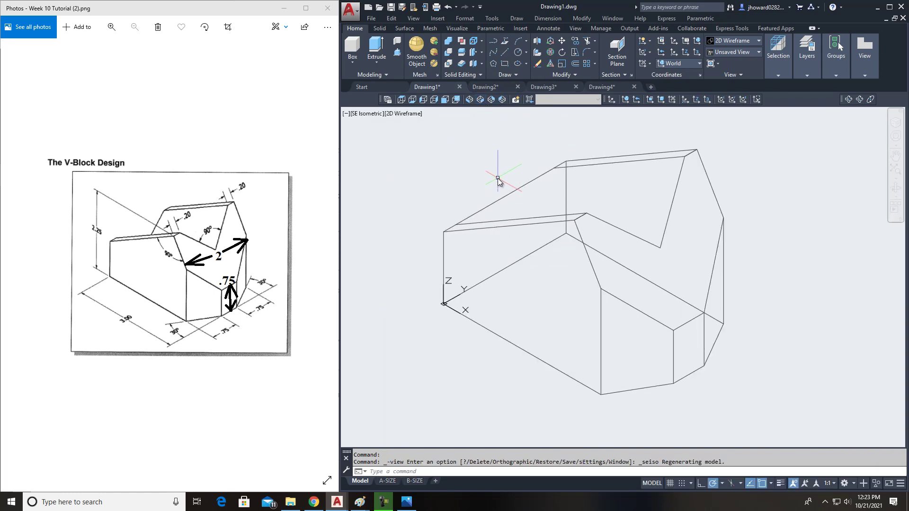
pyautogui.scroll(-2, 498, 178)
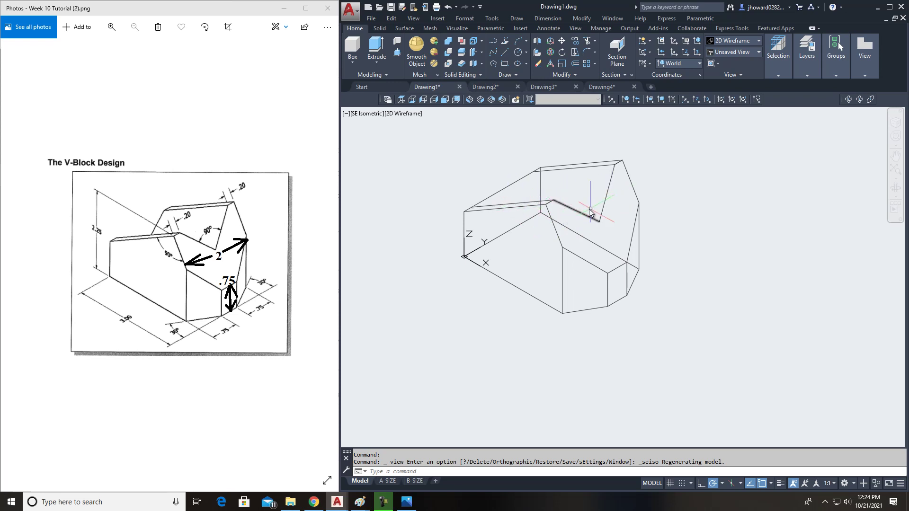
pyautogui.scroll(5, 599, 210)
pyautogui.scroll(-4, 608, 208)
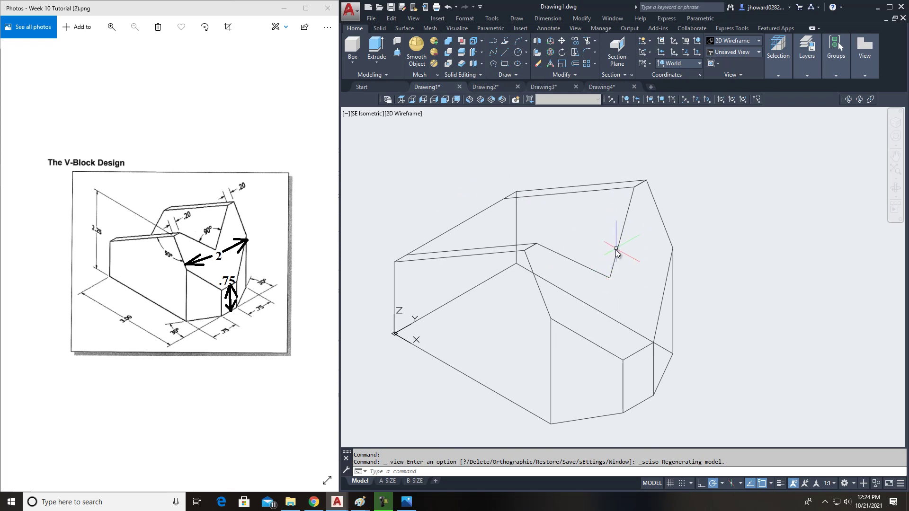
# Copy the two V-cut lines from their near upper endpoint to the matching corner at the other end of the same top edge
pyautogui.click(614, 254)
pyautogui.click(587, 267)
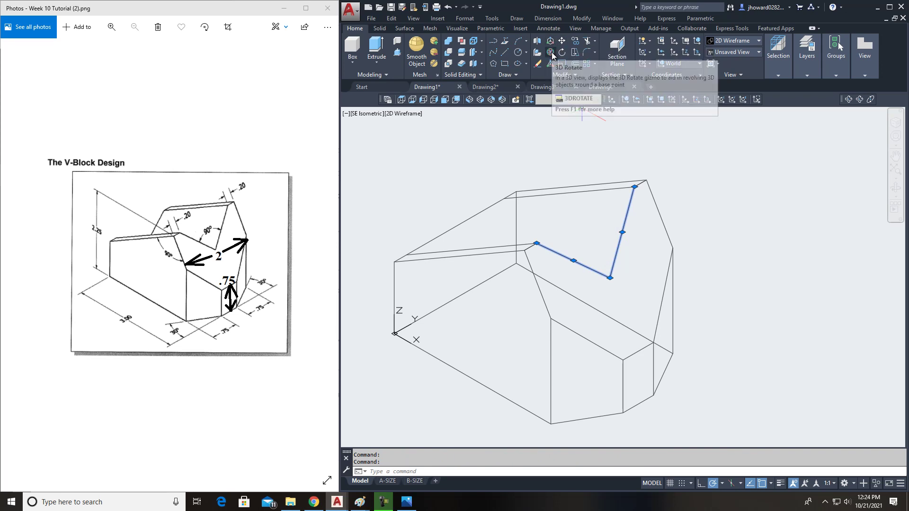
pyautogui.click(576, 42)
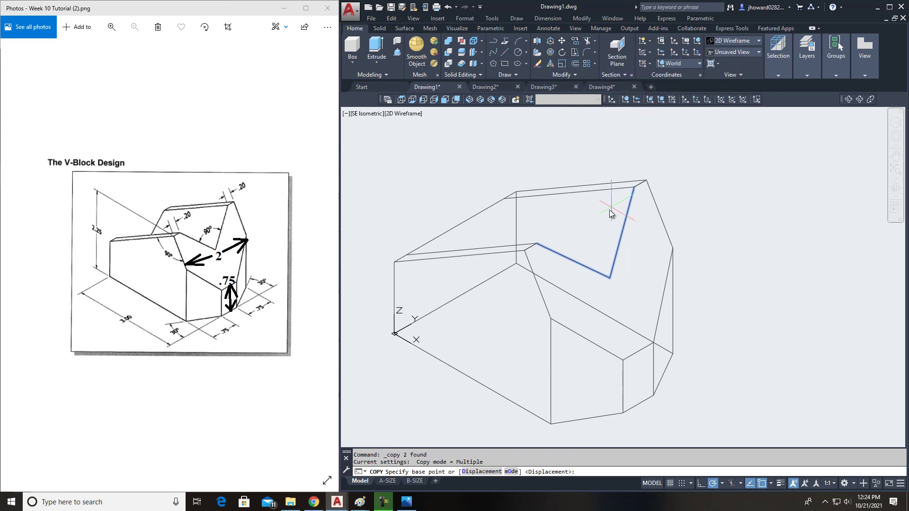
pyautogui.click(537, 243)
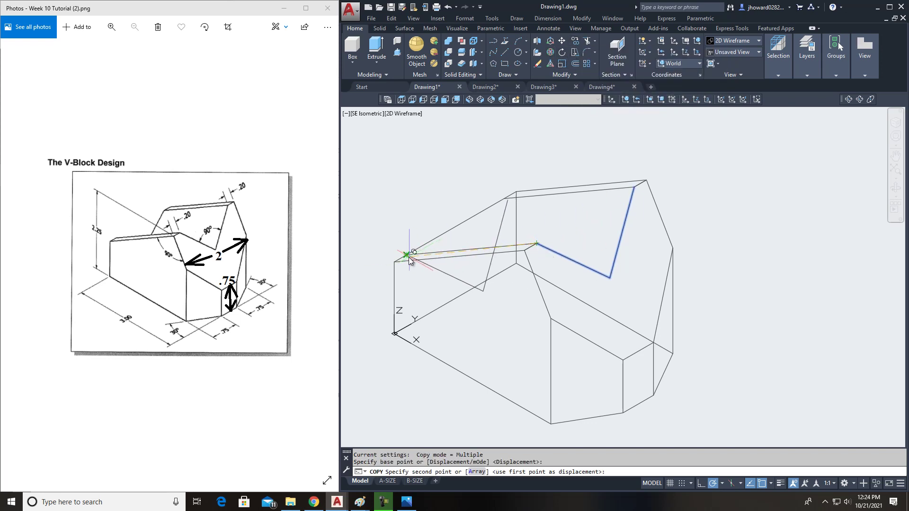
pyautogui.scroll(4, 411, 256)
pyautogui.click(405, 243)
pyautogui.scroll(-4, 405, 244)
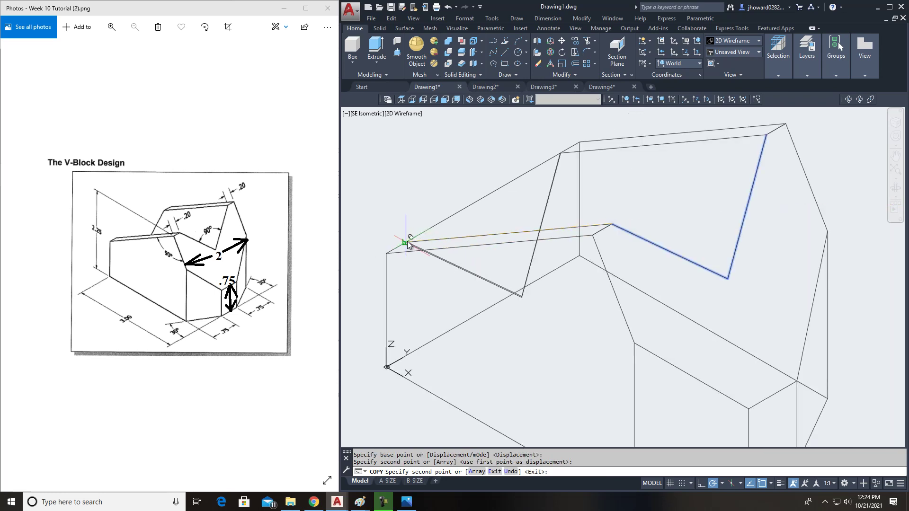
pyautogui.rightClick(579, 208)
pyautogui.click(606, 214)
pyautogui.moveTo(613, 198); pyautogui.dragTo(617, 183, button='middle')
pyautogui.press('Escape')
# Draw a line joining the lowest points of the original and copied V profiles
pyautogui.click(505, 53)
pyautogui.click(528, 282)
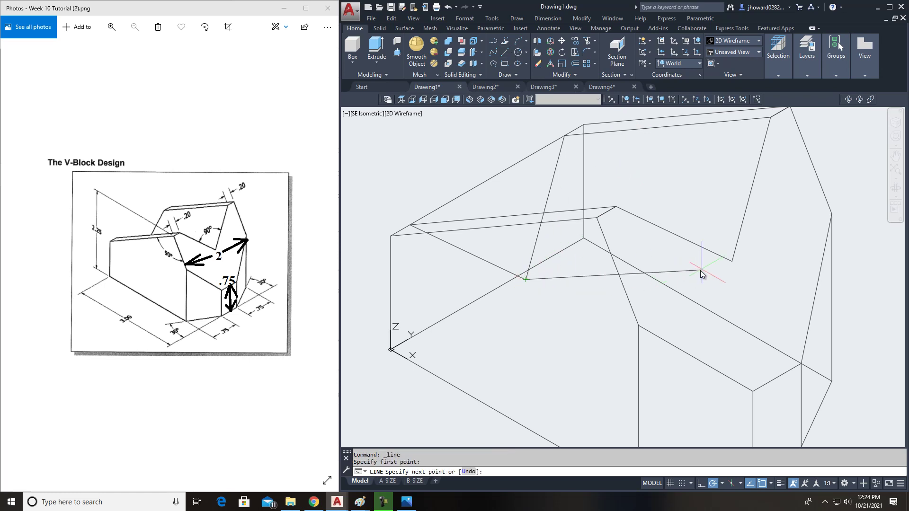
pyautogui.click(733, 261)
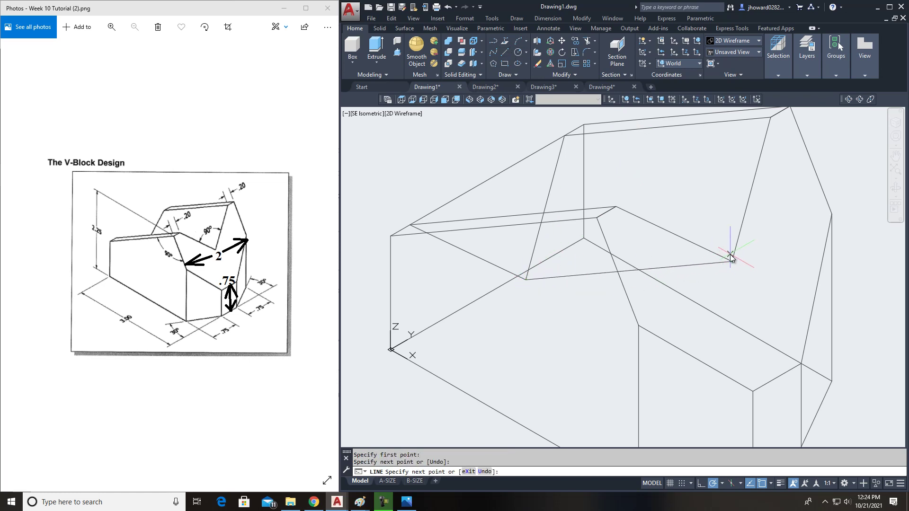
pyautogui.press('Escape')
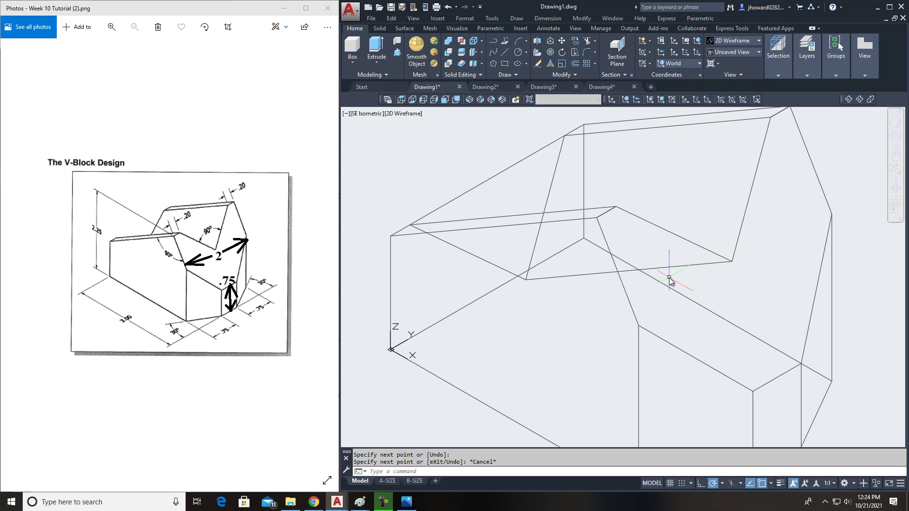
# Examine the V cut and the block's edges by orbiting the wireframe and checking it in the Front view
pyautogui.click(859, 98)
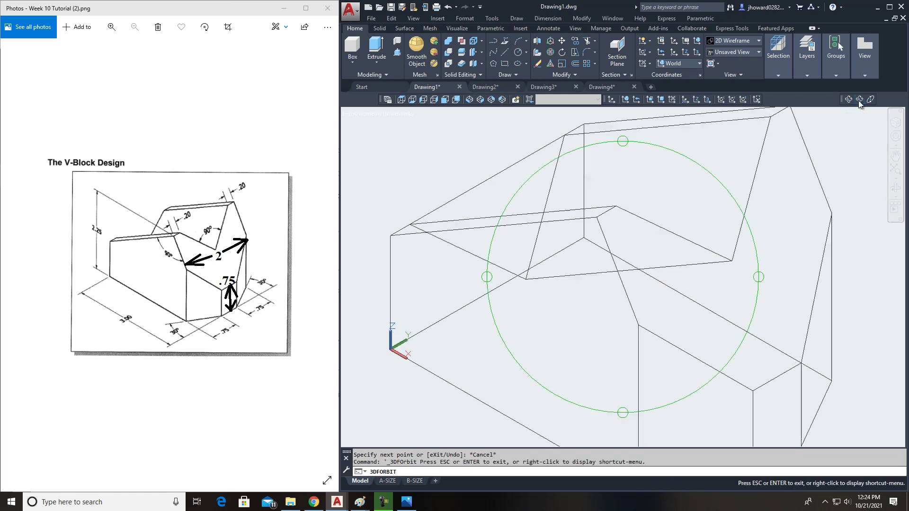
pyautogui.moveTo(694, 267); pyautogui.dragTo(665, 260)
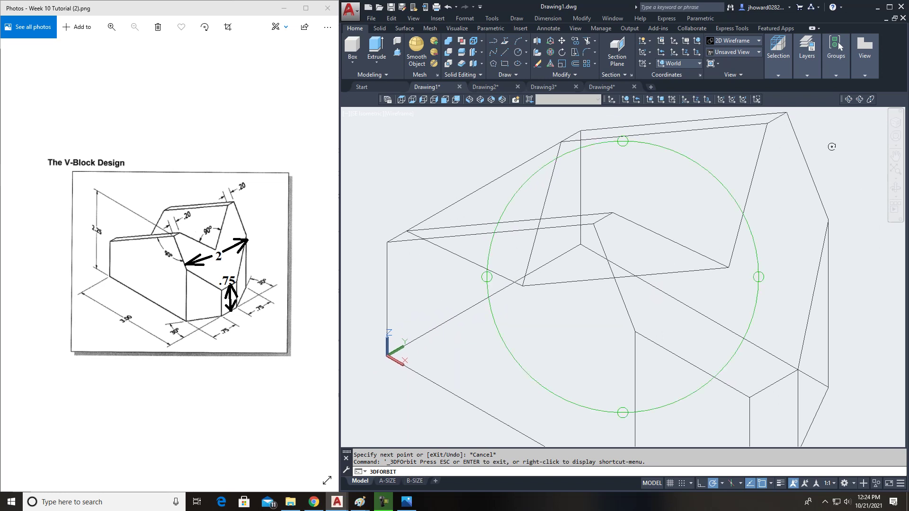
pyautogui.click(849, 99)
pyautogui.moveTo(663, 225); pyautogui.dragTo(703, 226)
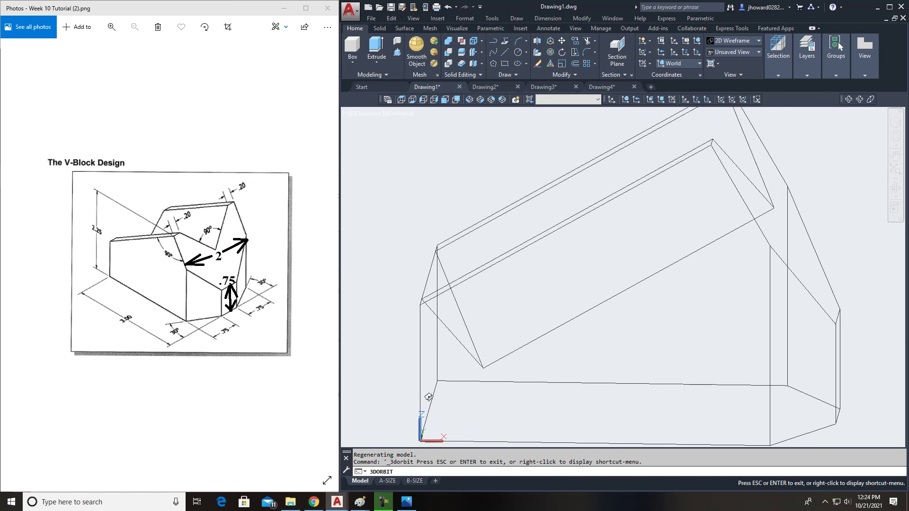
pyautogui.scroll(3, 438, 273)
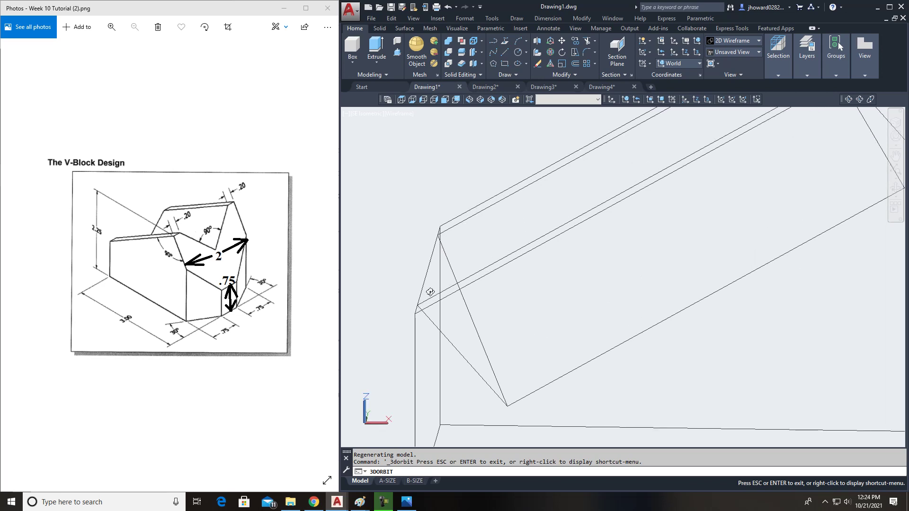
pyautogui.moveTo(546, 225); pyautogui.dragTo(548, 177, button='middle')
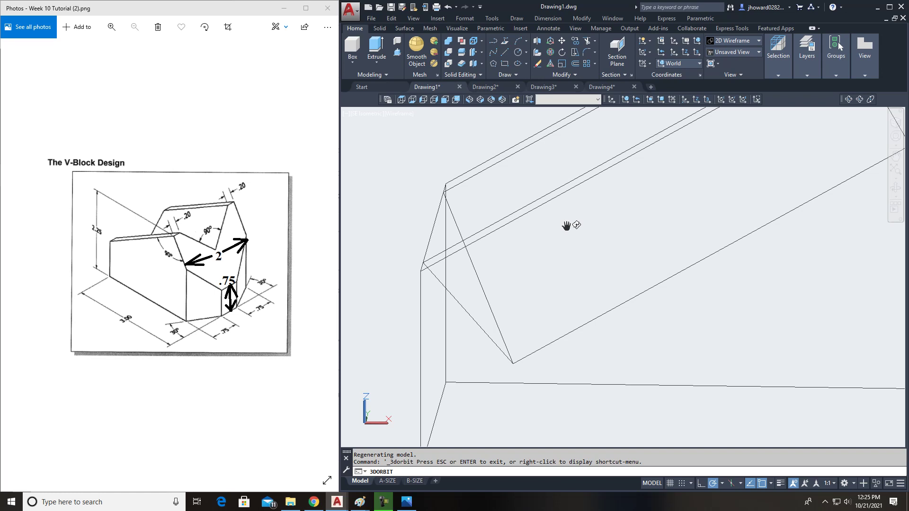
pyautogui.scroll(-3, 575, 271)
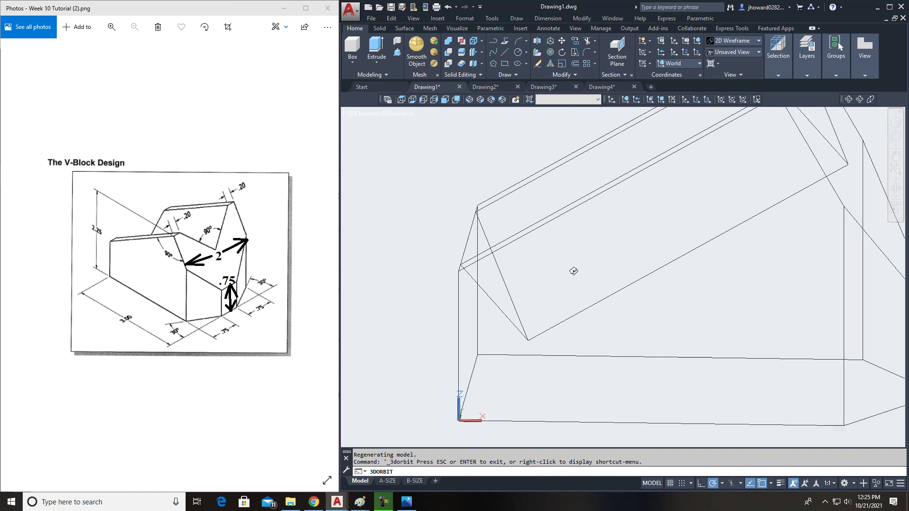
pyautogui.moveTo(590, 294)
pyautogui.mouseDown(button='middle')
pyautogui.moveTo(546, 295)
pyautogui.moveTo(491, 266)
pyautogui.moveTo(525, 258)
pyautogui.mouseUp(button='middle')
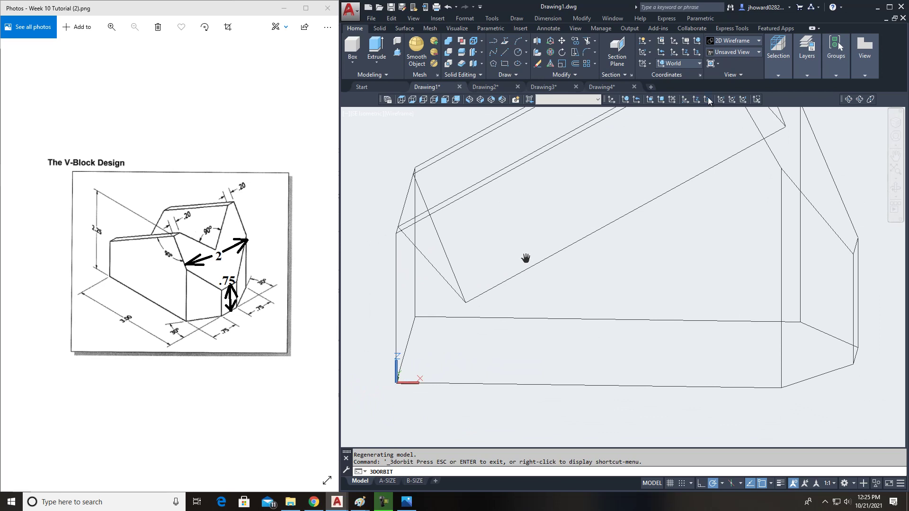
pyautogui.click(445, 100)
pyautogui.moveTo(547, 356)
pyautogui.mouseDown(button='middle')
pyautogui.moveTo(535, 369)
pyautogui.moveTo(537, 361)
pyautogui.mouseUp(button='middle')
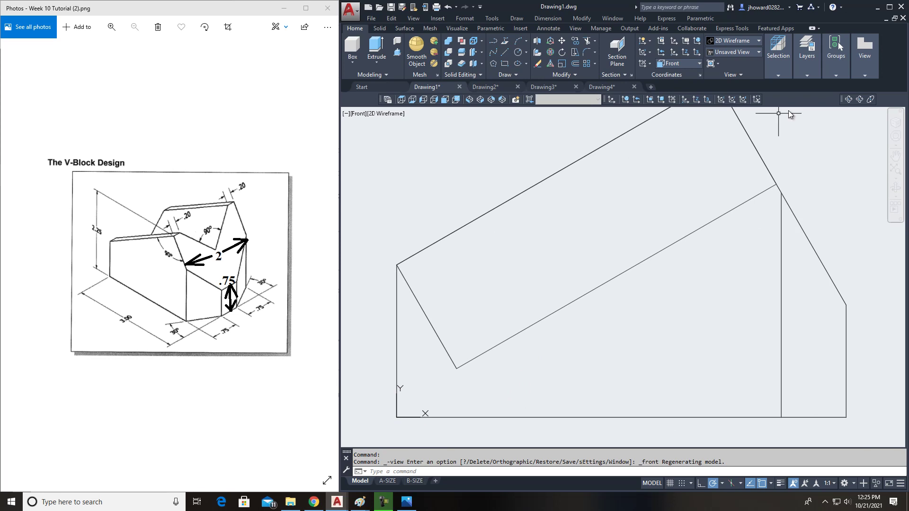
pyautogui.click(849, 100)
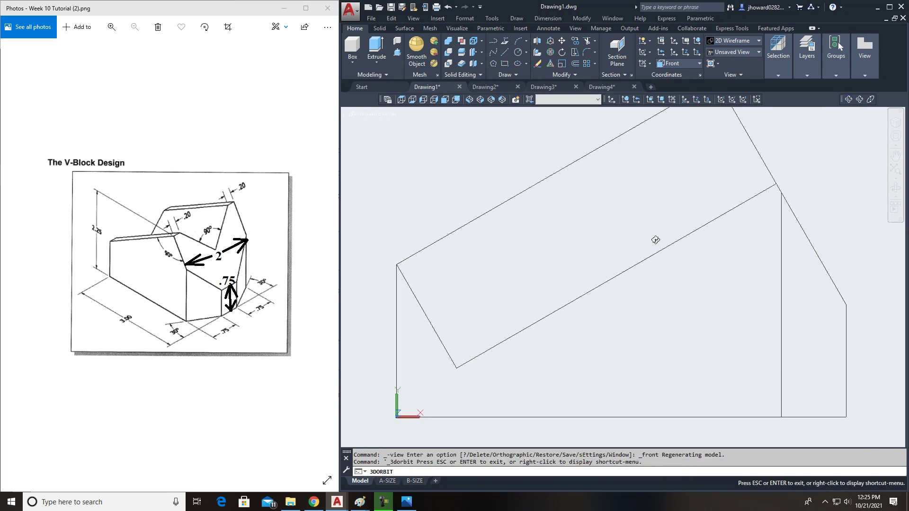
pyautogui.moveTo(657, 239); pyautogui.dragTo(633, 271)
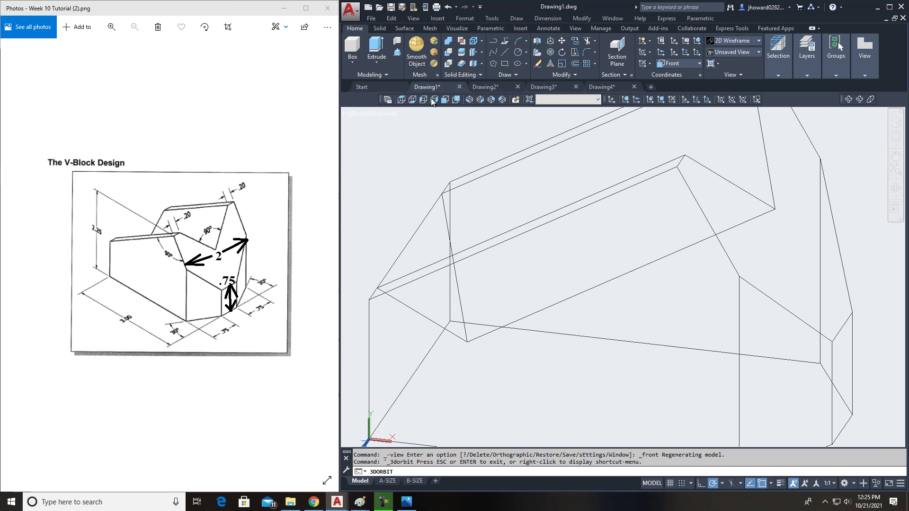
# In the Front view, extend the sloped line joining the V profiles' lowest points to the block's vertical end edge
pyautogui.click(446, 99)
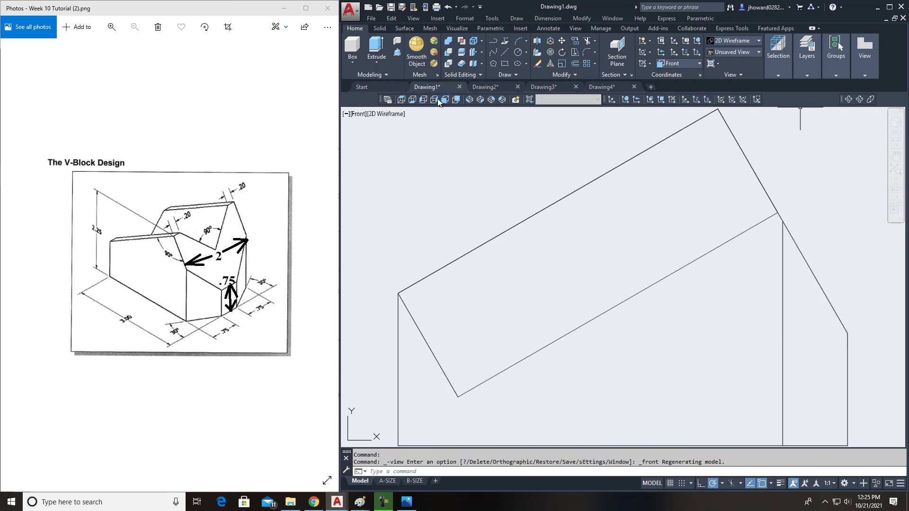
pyautogui.click(412, 100)
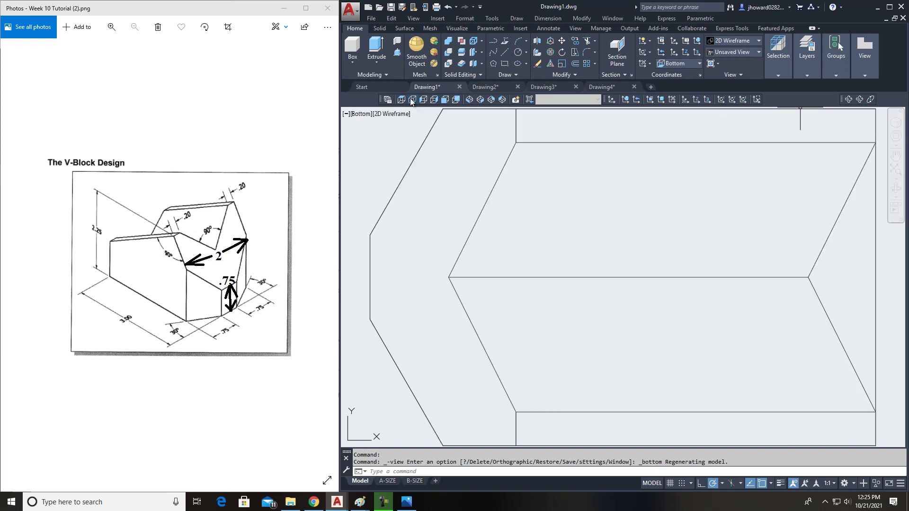
pyautogui.click(423, 100)
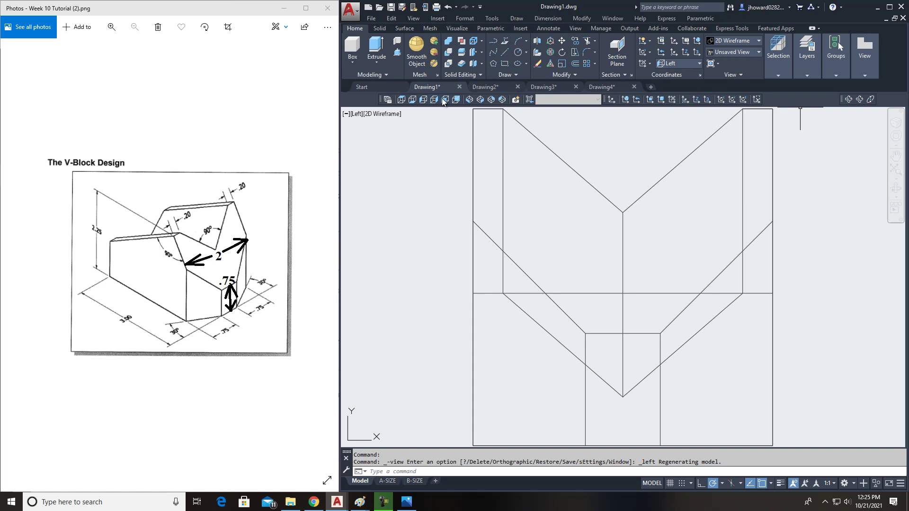
pyautogui.click(434, 100)
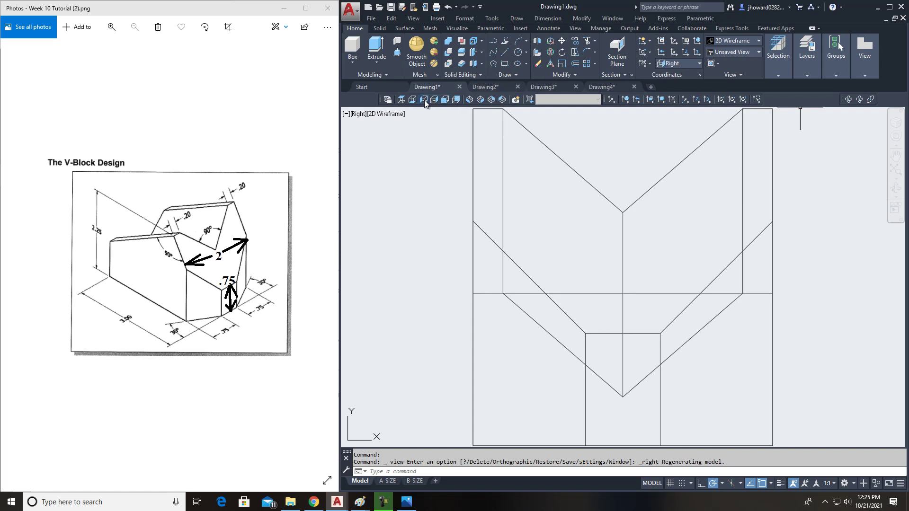
pyautogui.click(445, 100)
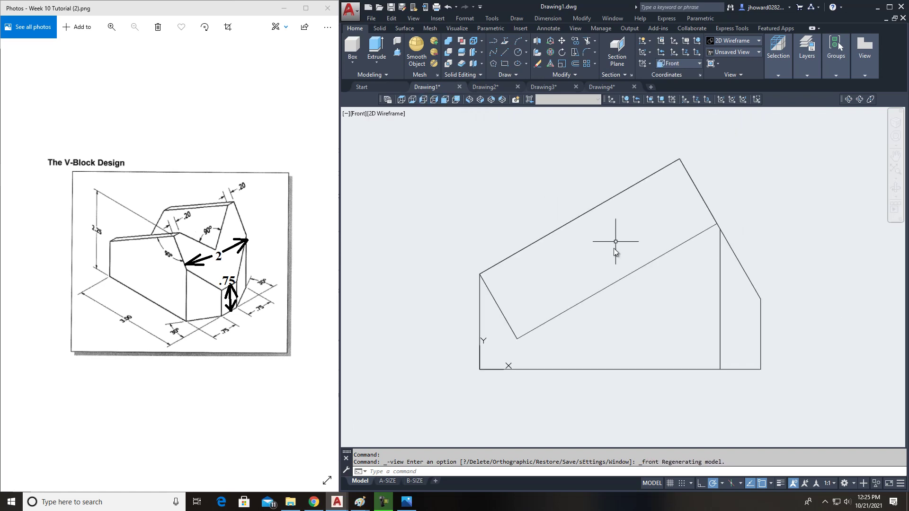
pyautogui.scroll(2, 544, 326)
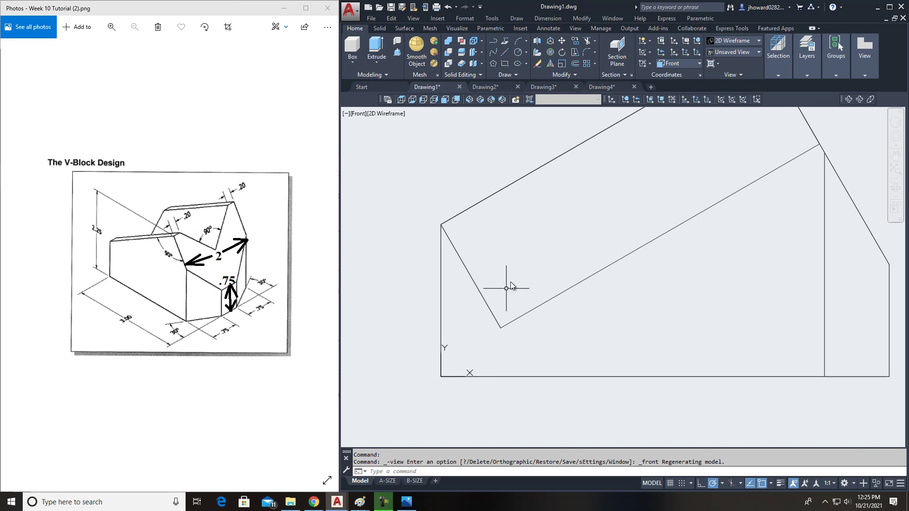
pyautogui.click(595, 41)
pyautogui.click(606, 76)
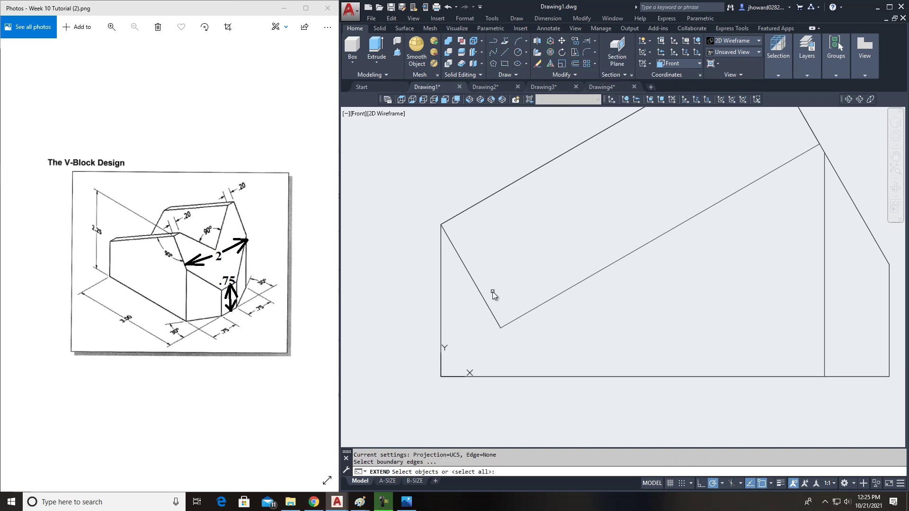
pyautogui.click(442, 309)
pyautogui.press('Return')
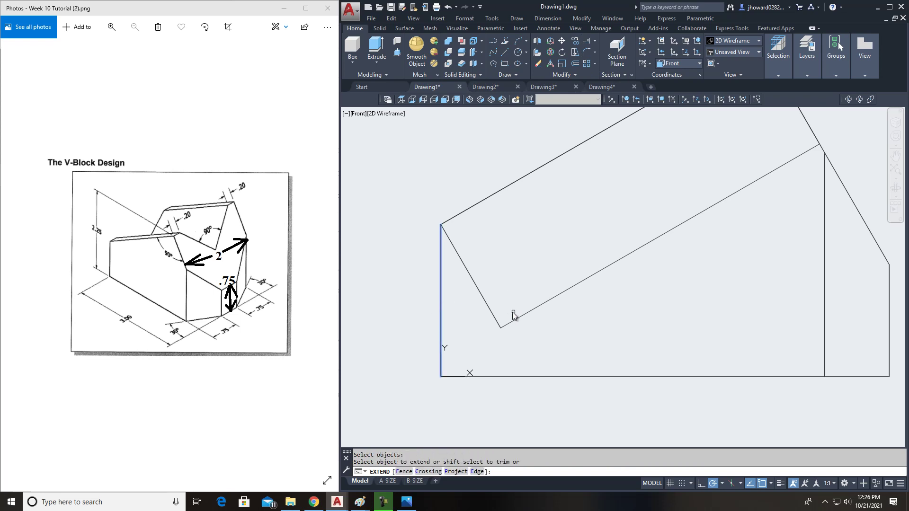
pyautogui.click(517, 318)
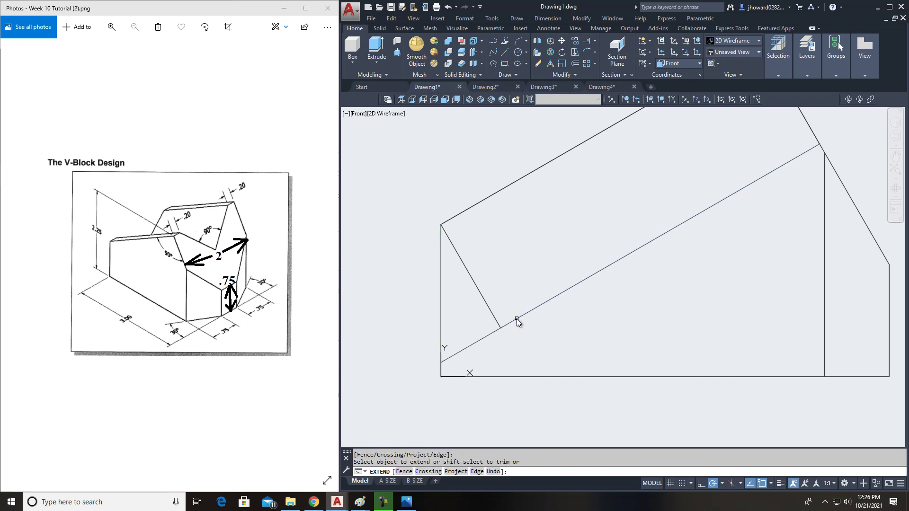
pyautogui.rightClick(520, 274)
pyautogui.click(539, 280)
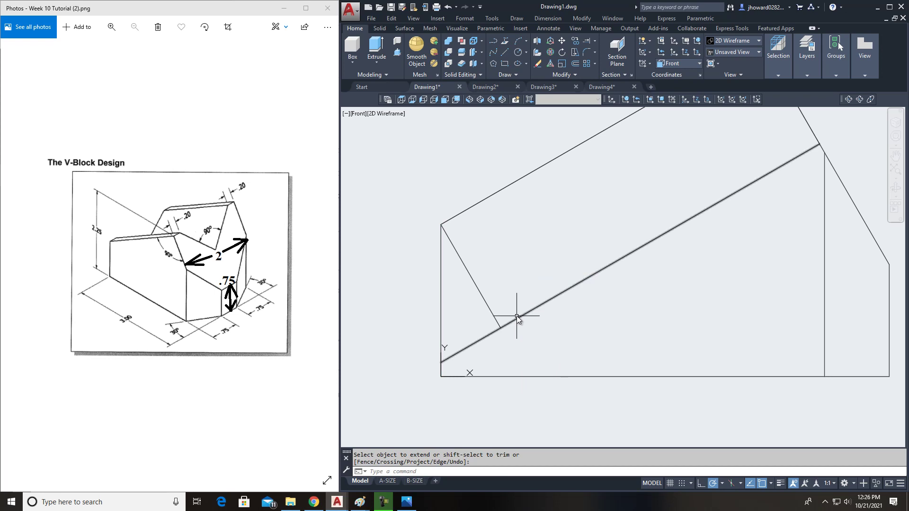
# Draw two lines from the V cut's upper endpoints at the vertical end to the extended V-bottom line's endpoint
pyautogui.scroll(-2, 518, 314)
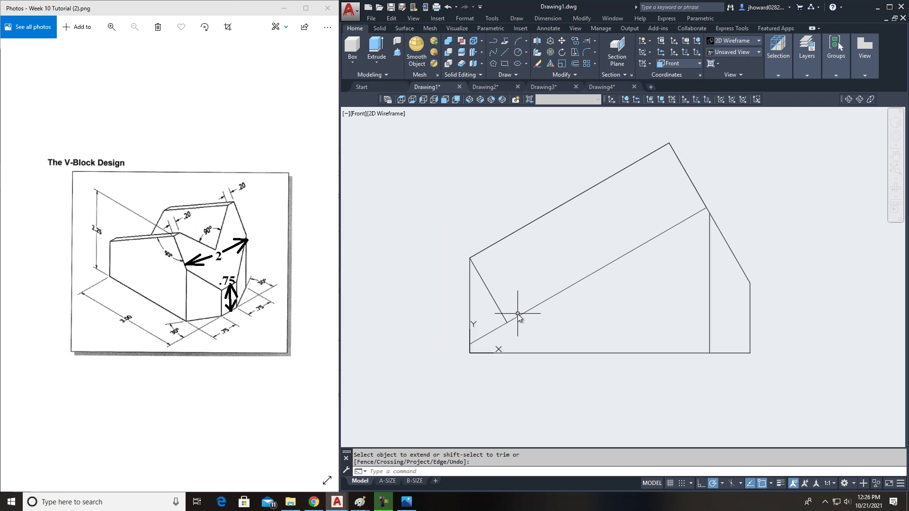
pyautogui.click(849, 99)
pyautogui.moveTo(691, 246)
pyautogui.mouseDown()
pyautogui.moveTo(673, 256)
pyautogui.moveTo(720, 265)
pyautogui.moveTo(719, 273)
pyautogui.moveTo(704, 282)
pyautogui.moveTo(668, 276)
pyautogui.moveTo(683, 265)
pyautogui.moveTo(731, 266)
pyautogui.mouseUp()
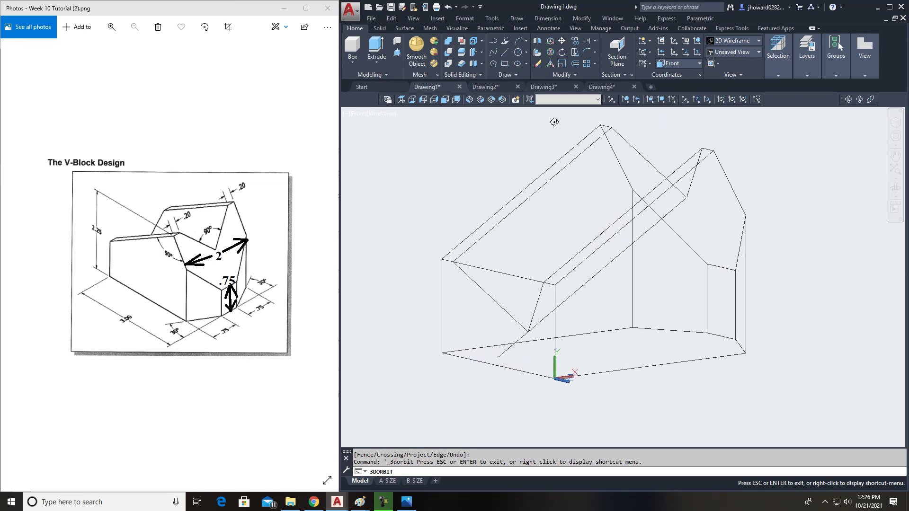
pyautogui.click(504, 53)
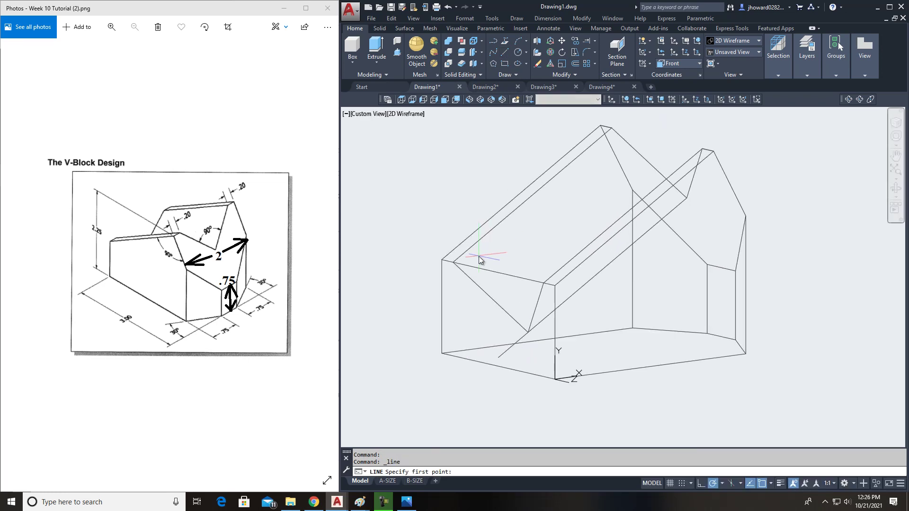
pyautogui.click(453, 261)
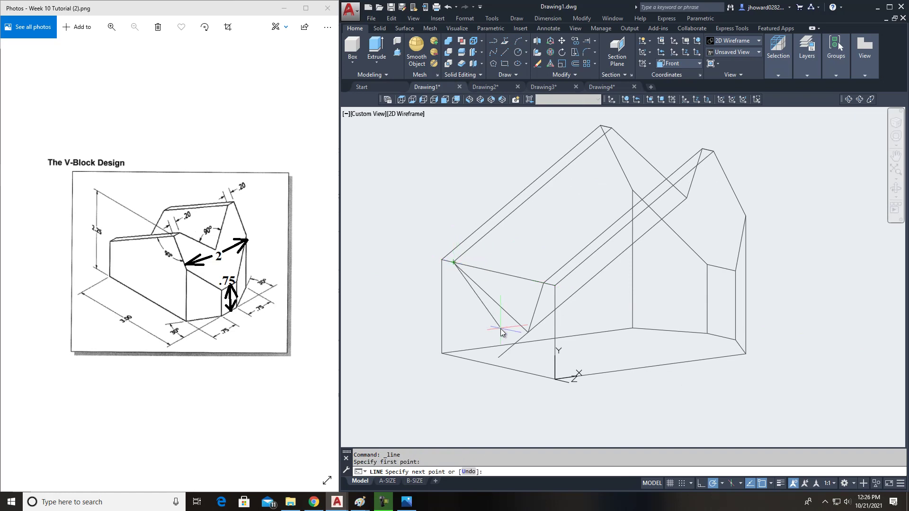
pyautogui.click(499, 357)
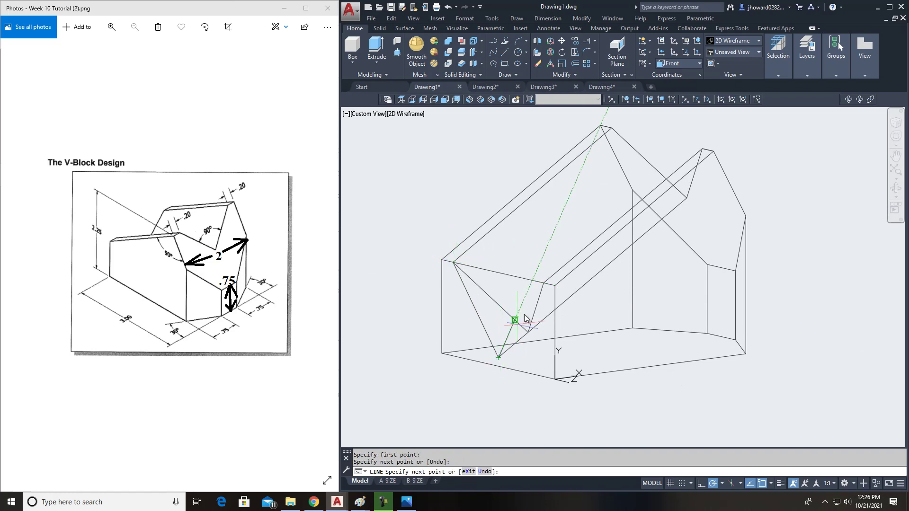
pyautogui.click(544, 283)
pyautogui.rightClick(551, 242)
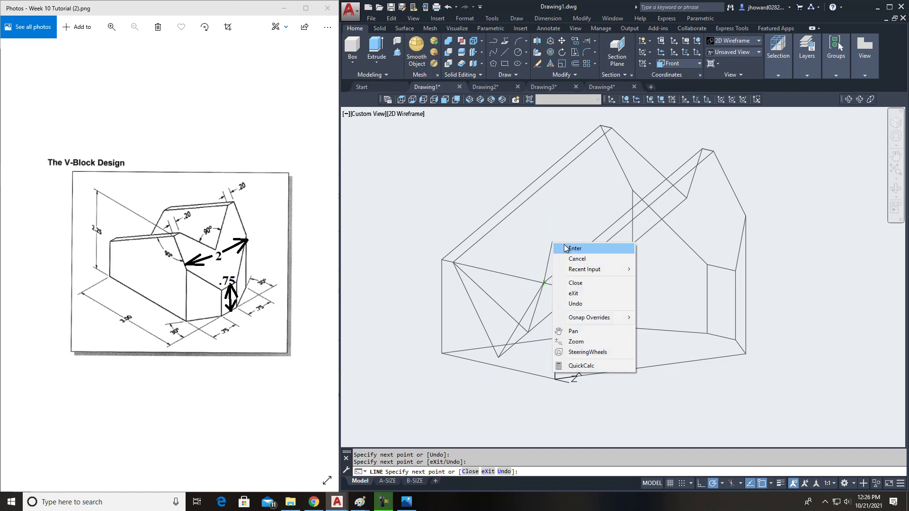
pyautogui.click(565, 248)
# Erase the two old V-profile lines at the vertical end of the block
pyautogui.click(509, 313)
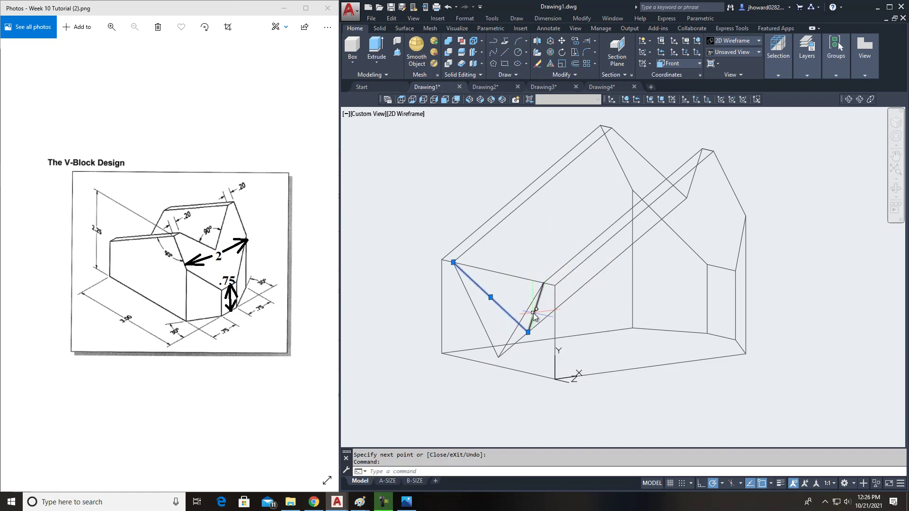
pyautogui.click(534, 314)
pyautogui.press('Delete')
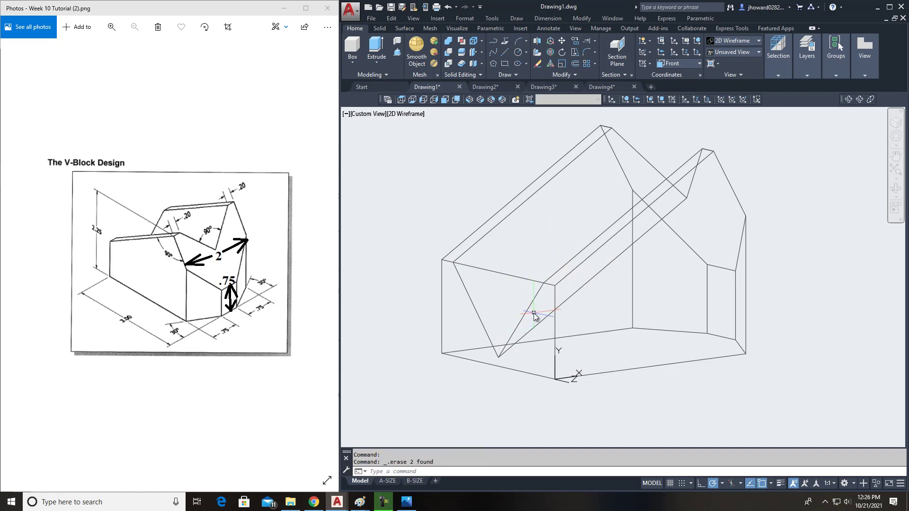
# Trim the top edge across the V opening at the vertical end, using all objects as cutting edges
pyautogui.click(849, 99)
pyautogui.moveTo(683, 315); pyautogui.dragTo(634, 337)
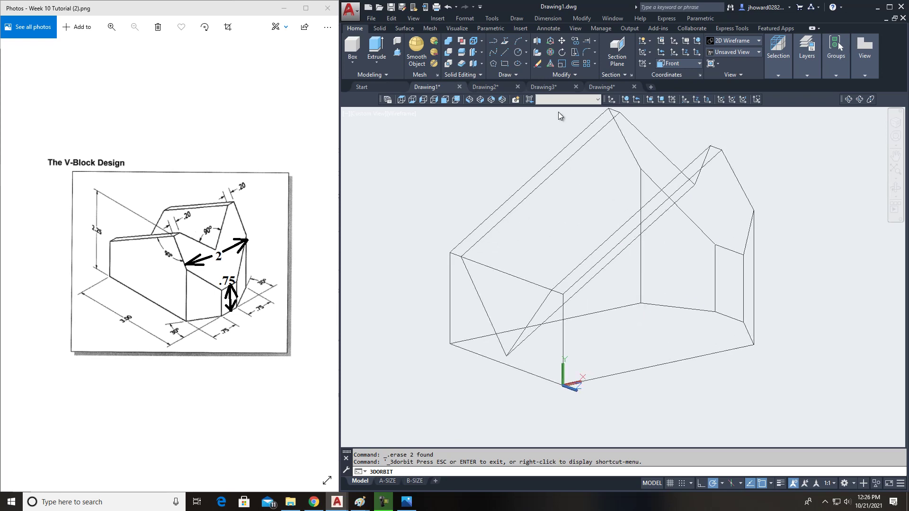
pyautogui.click(595, 41)
pyautogui.click(595, 54)
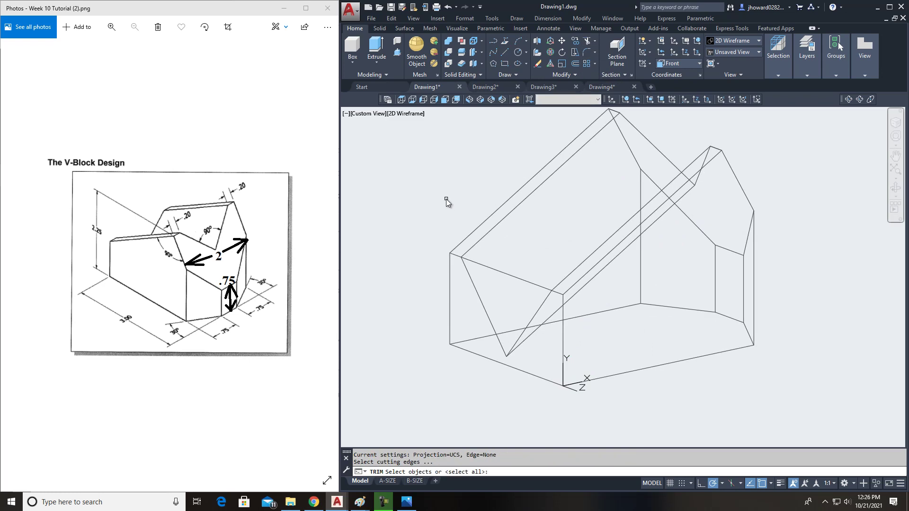
pyautogui.press('Return')
pyautogui.click(502, 273)
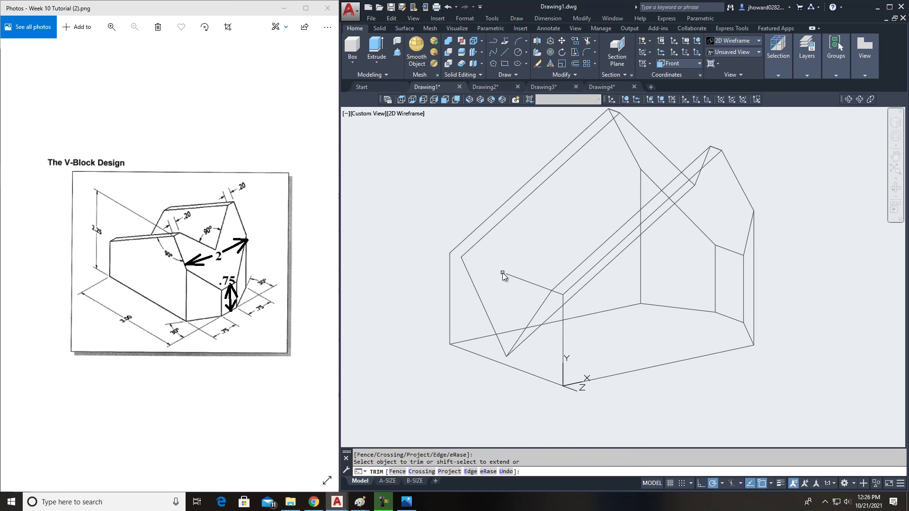
pyautogui.click(526, 279)
pyautogui.rightClick(531, 283)
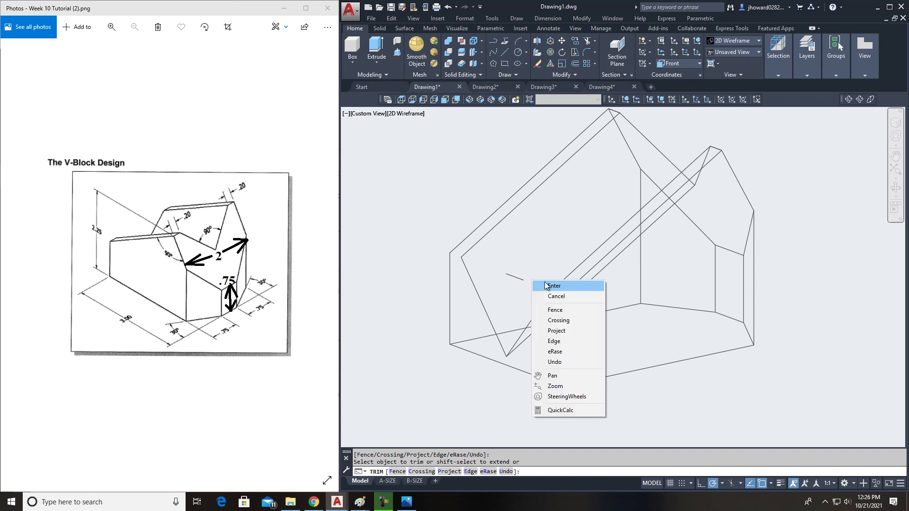
pyautogui.click(549, 286)
# Erase the isolated top-edge fragment left in the middle of the V opening
pyautogui.scroll(3, 544, 290)
pyautogui.scroll(-5, 592, 302)
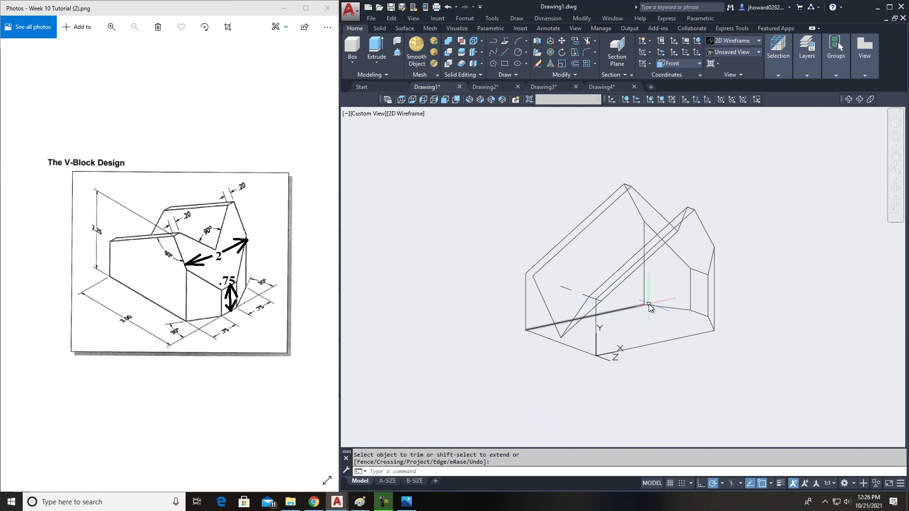
pyautogui.click(849, 99)
pyautogui.moveTo(655, 318)
pyautogui.mouseDown()
pyautogui.moveTo(706, 302)
pyautogui.moveTo(705, 318)
pyautogui.mouseUp()
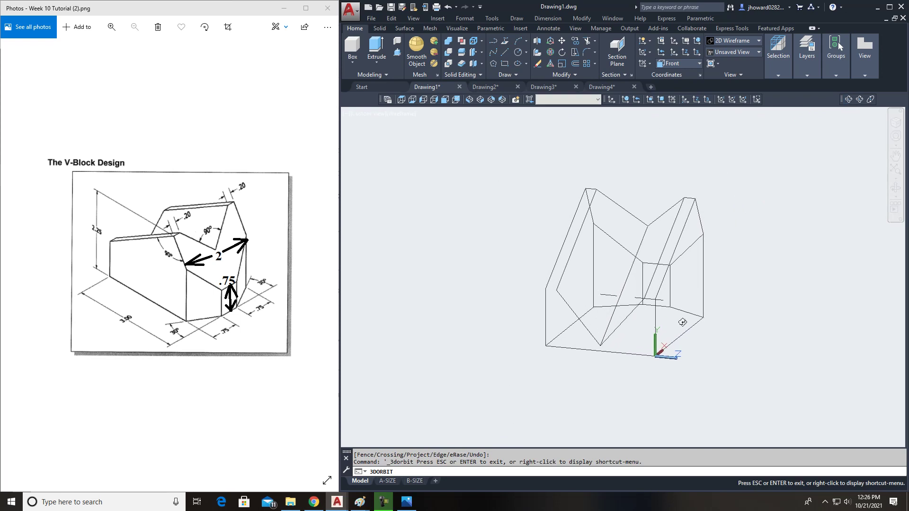
pyautogui.scroll(2, 637, 322)
pyautogui.press('Escape')
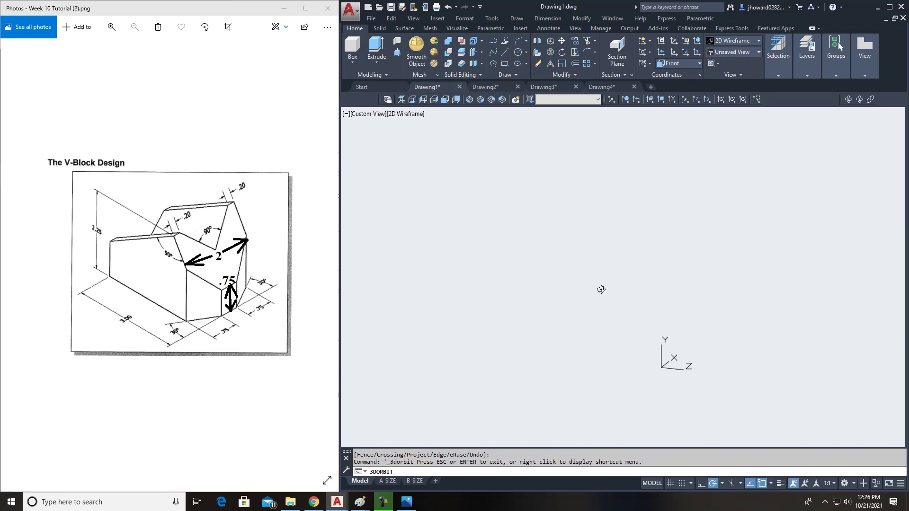
pyautogui.click(599, 287)
pyautogui.press('Delete')
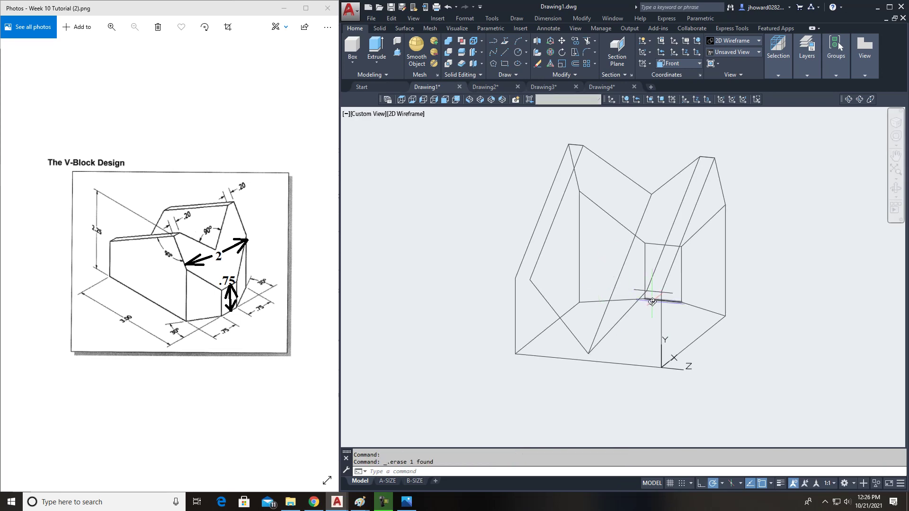
# Trim the remaining top-edge segment beside the V cut's upper endpoint, using all objects as cutting edges
pyautogui.scroll(3, 650, 298)
pyautogui.click(574, 41)
pyautogui.press('Return')
pyautogui.click(604, 260)
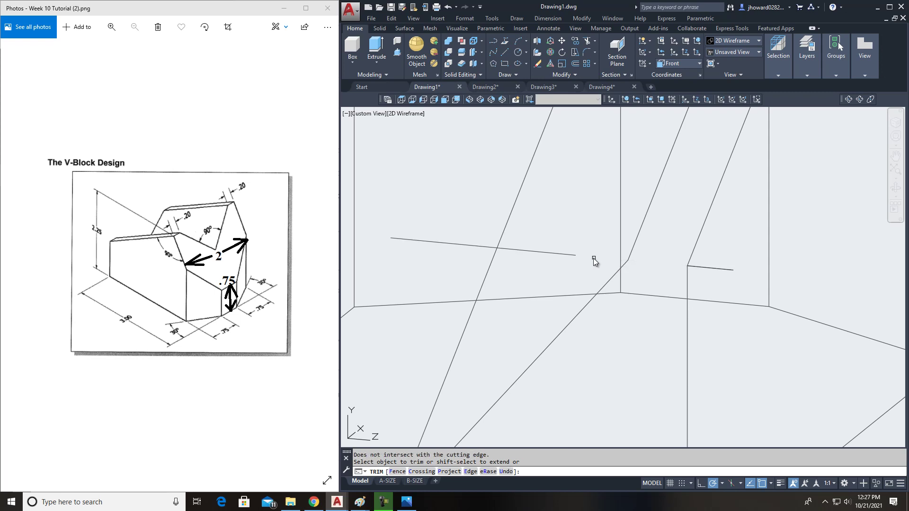
pyautogui.press('Escape')
# Erase the two leftover top-edge fragments on either side of the trimmed gap
pyautogui.click(567, 259)
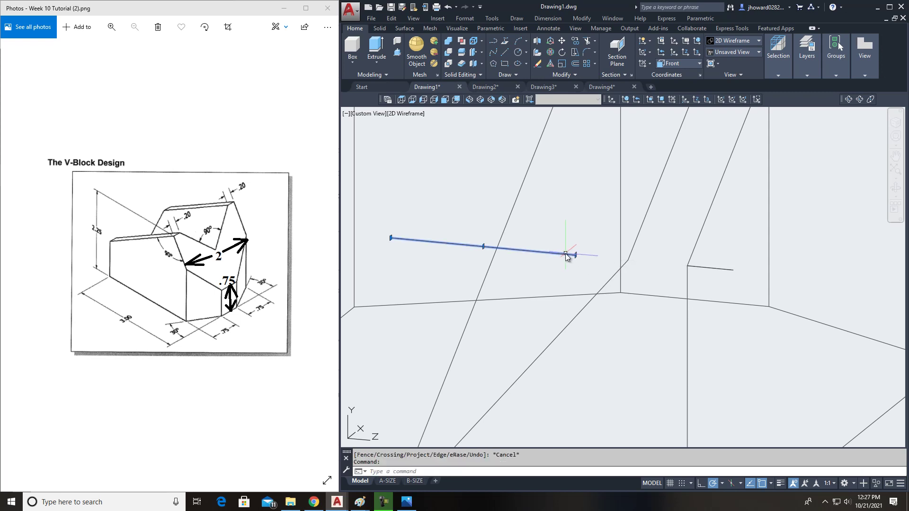
pyautogui.press('Delete')
pyautogui.click(702, 268)
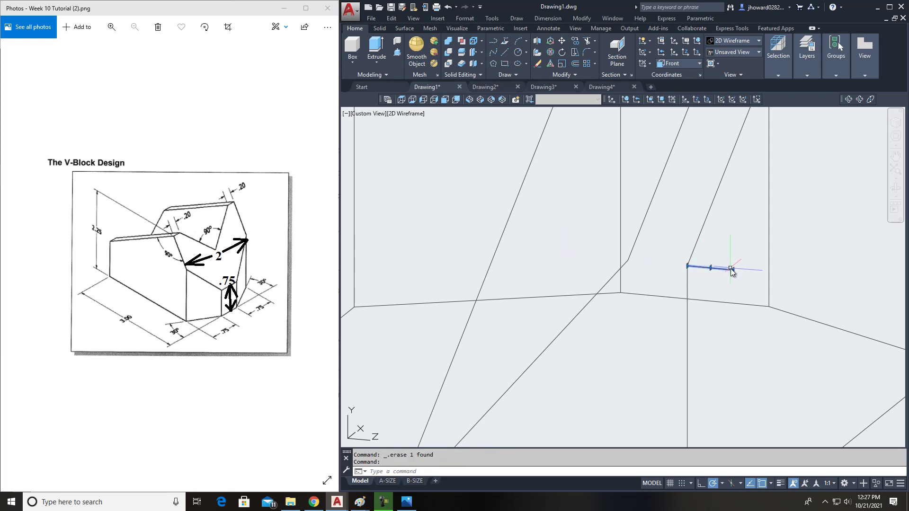
pyautogui.press('Escape')
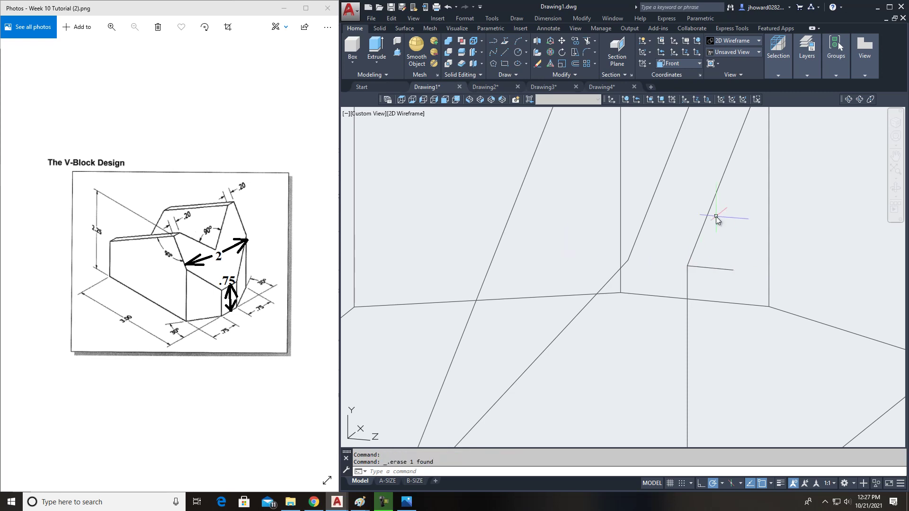
pyautogui.click(739, 289)
pyautogui.click(721, 262)
pyautogui.press('Delete')
# Draw a short top edge from the V cut's upper endpoint to the adjacent block corner
pyautogui.click(505, 53)
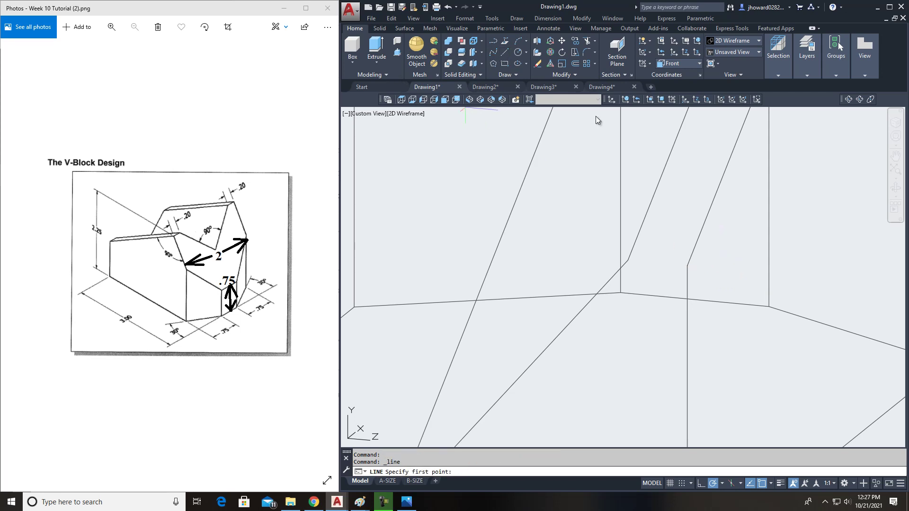
pyautogui.click(631, 263)
pyautogui.click(744, 268)
pyautogui.scroll(-5, 741, 264)
pyautogui.press('Escape')
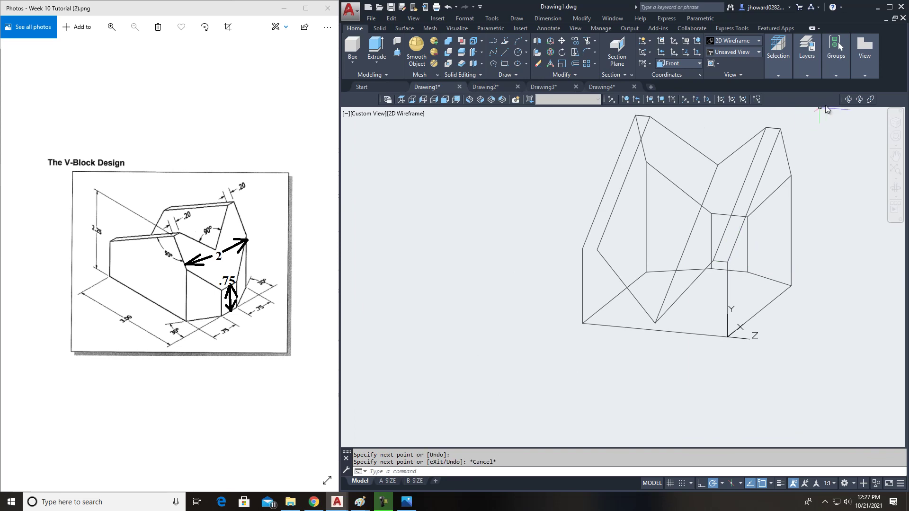
# Draw the missing short top edge on the opposite side of the V cut, ending at the block's outer corner
pyautogui.click(848, 99)
pyautogui.moveTo(725, 269); pyautogui.dragTo(539, 300)
pyautogui.moveTo(602, 320); pyautogui.dragTo(553, 359)
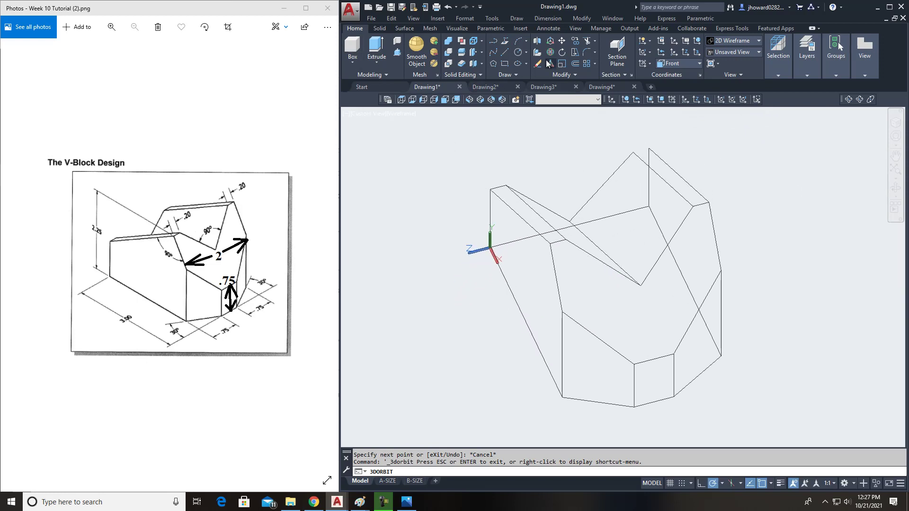
pyautogui.click(504, 51)
pyautogui.click(649, 148)
pyautogui.click(649, 149)
pyautogui.press('Escape')
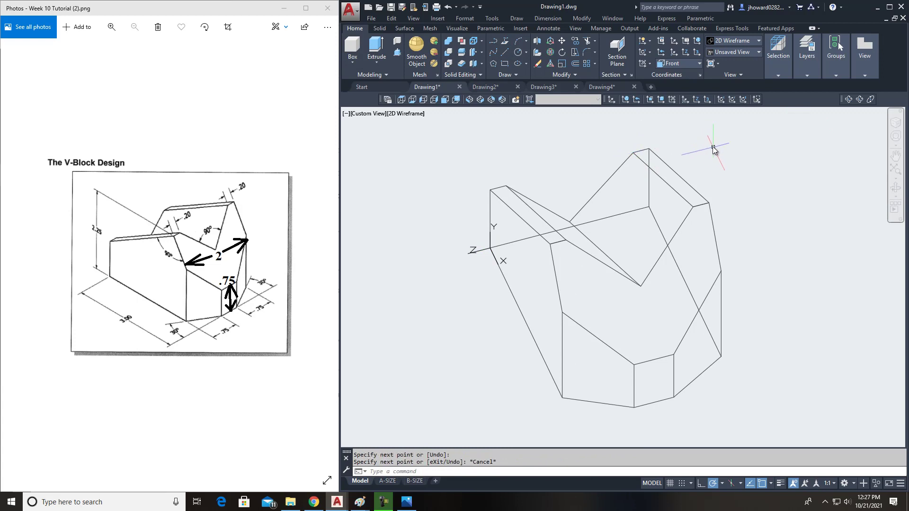
# Orbit the wireframe to match the tutorial image's viewpoint and compare the V cut and edges with it
pyautogui.click(849, 98)
pyautogui.moveTo(696, 243); pyautogui.dragTo(707, 264)
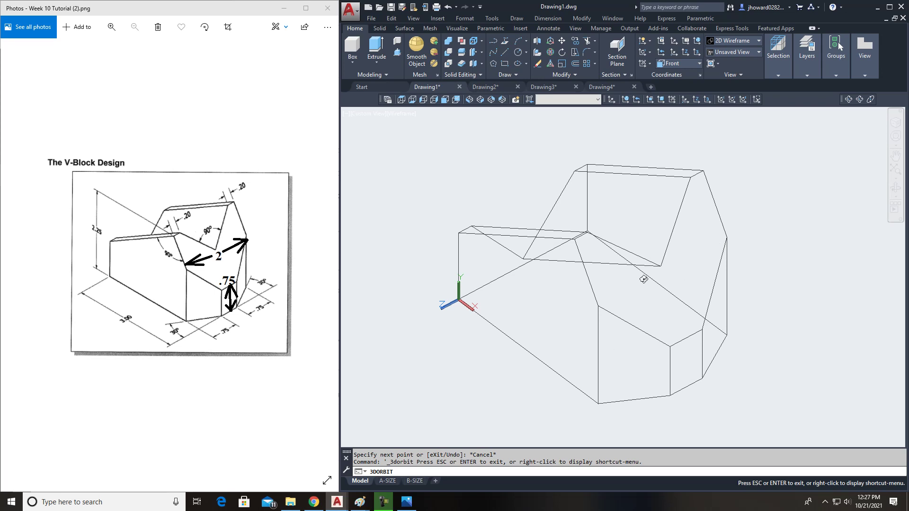
pyautogui.moveTo(625, 286); pyautogui.dragTo(638, 270)
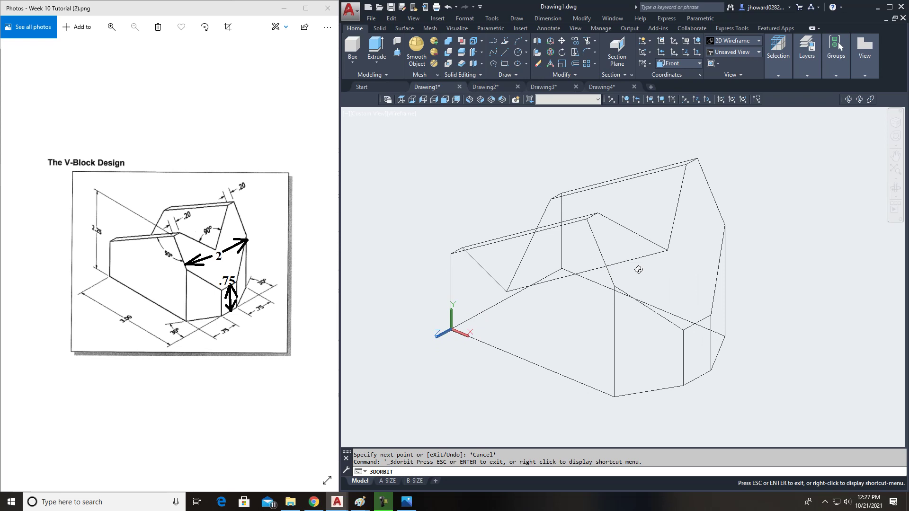